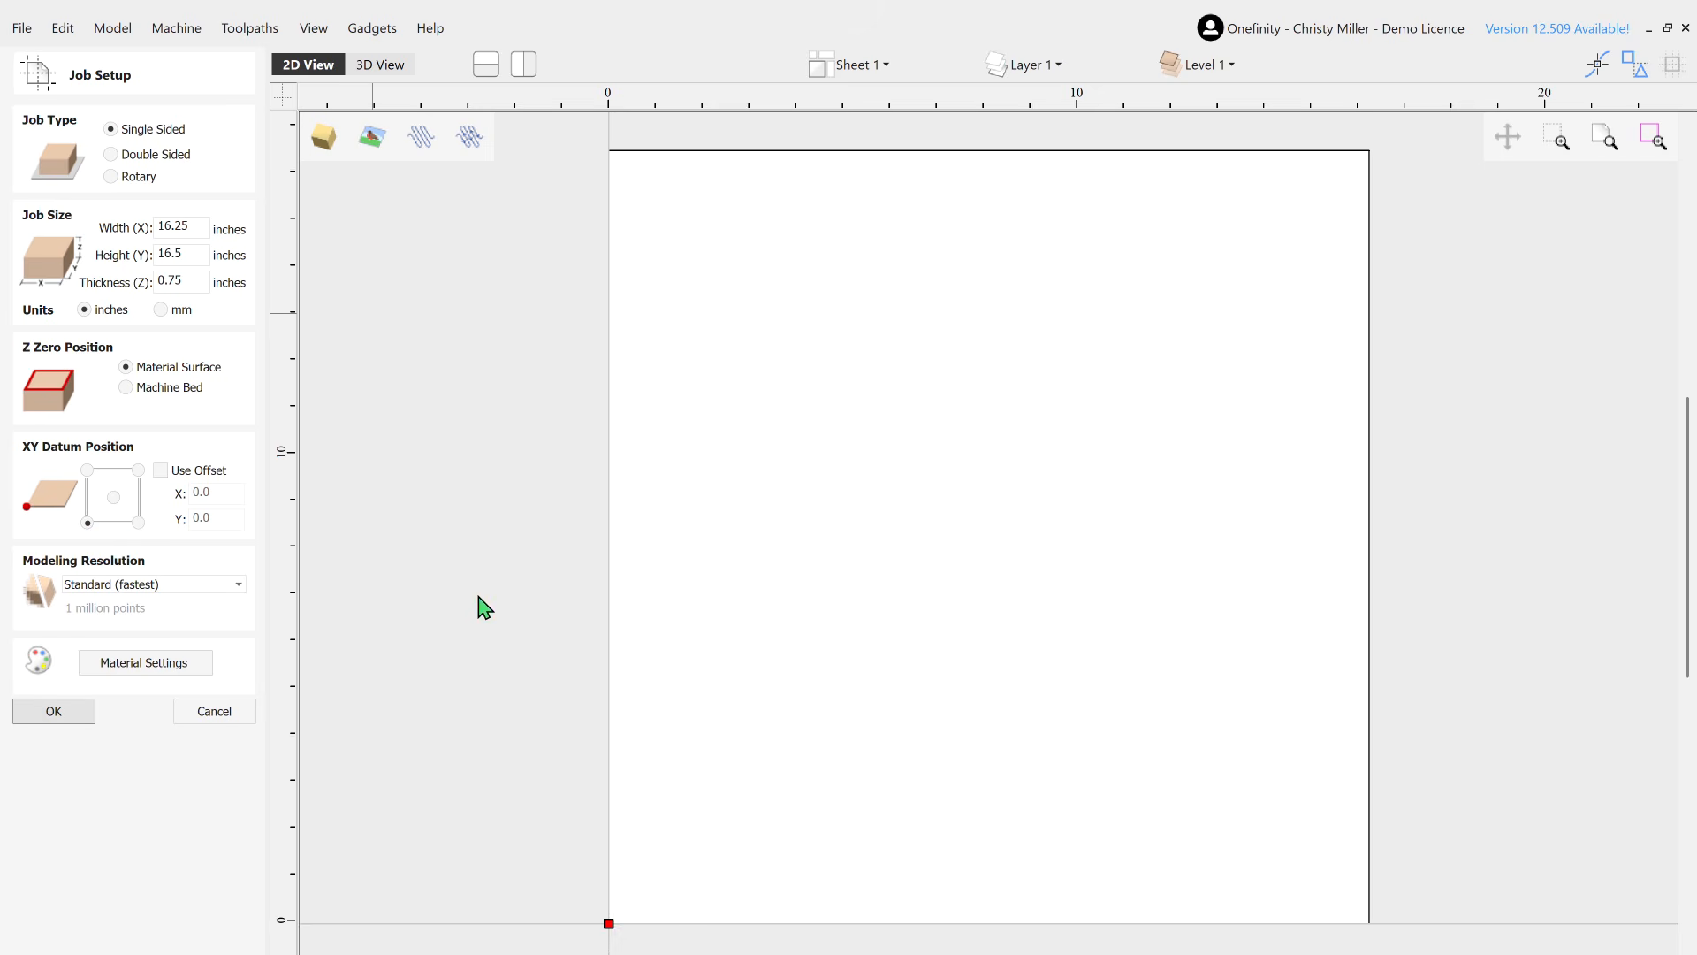
Step: Accept the 16.25 x 16.5 x 0.75 inch job setup and create a square-cornered rectangle 16.25 inches wide and 16.5 inches high
{"action": "key", "text": "Return"}
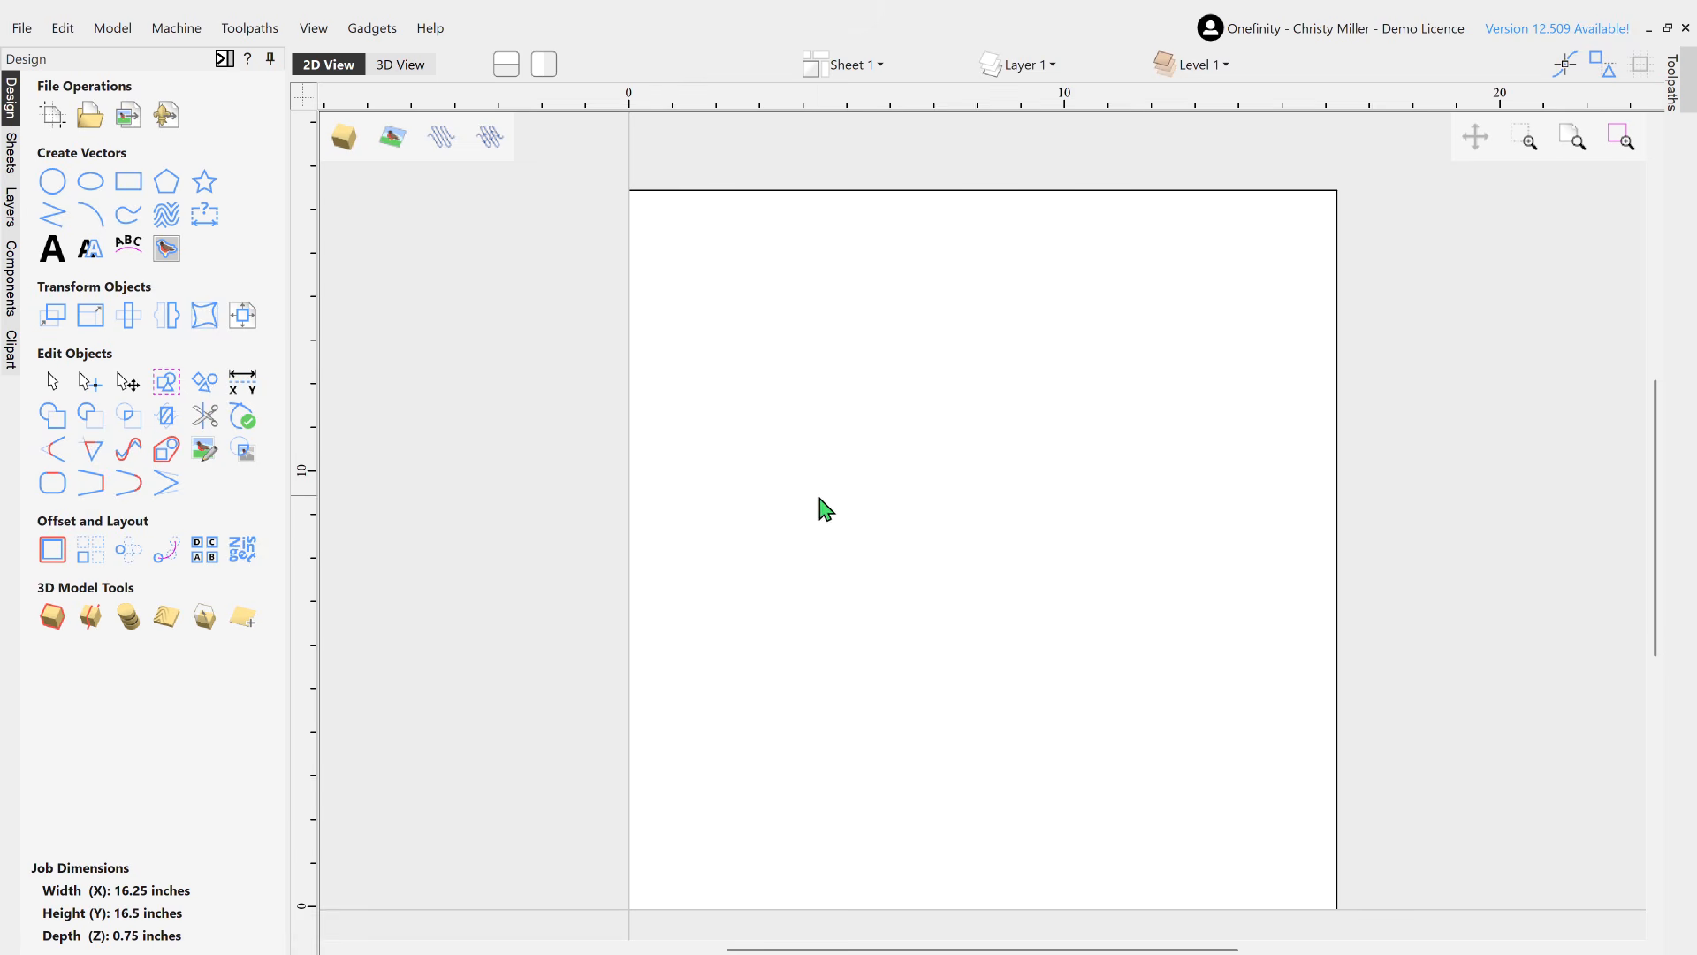
{"action": "left_click", "coordinate": [128, 181]}
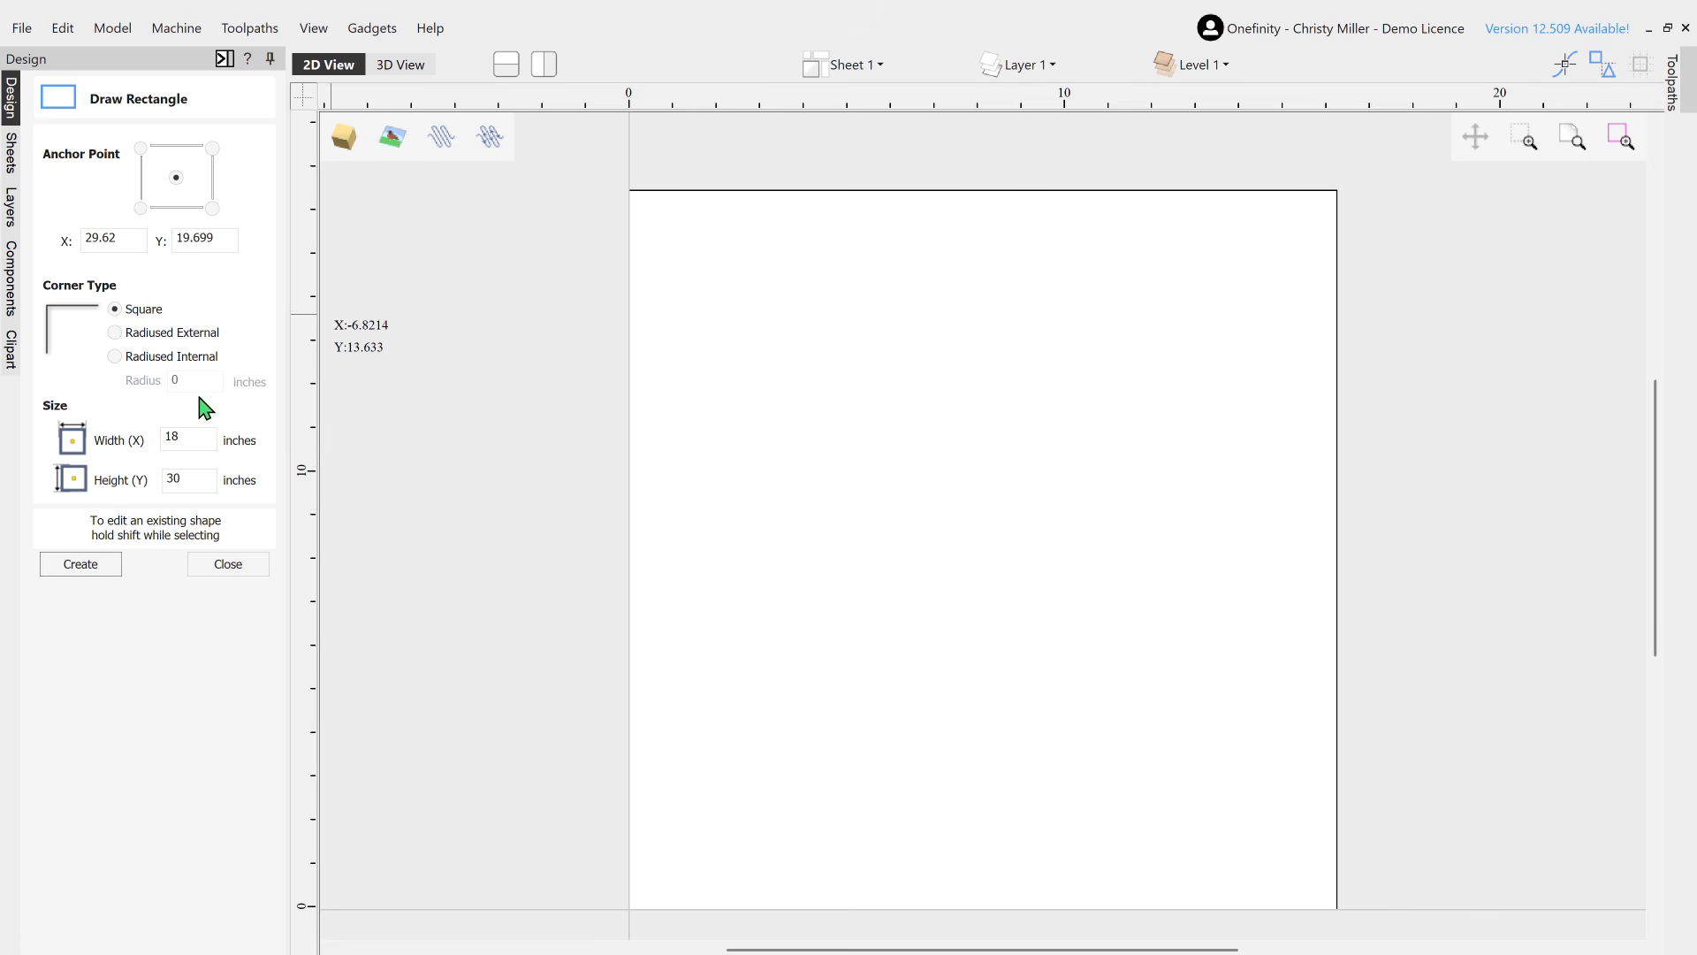
{"action": "double_click", "coordinate": [209, 435]}
{"action": "type", "text": "16.25"}
{"action": "double_click", "coordinate": [186, 478]}
{"action": "left_click", "coordinate": [98, 568]}
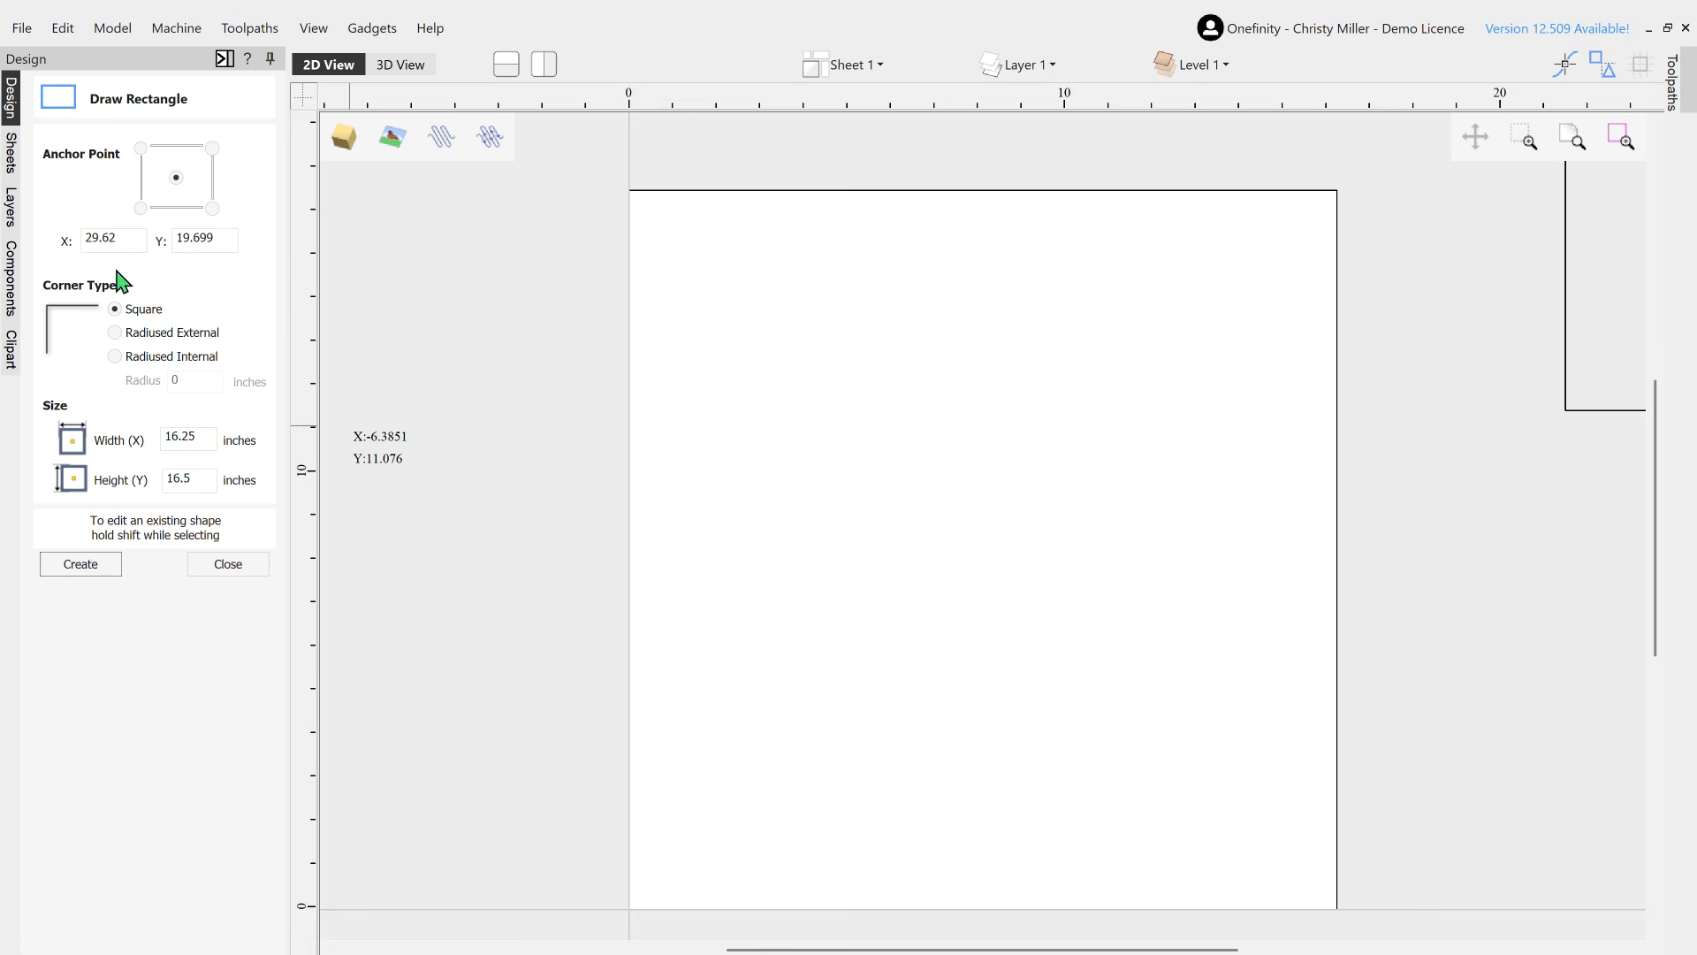
{"action": "left_click", "coordinate": [231, 570]}
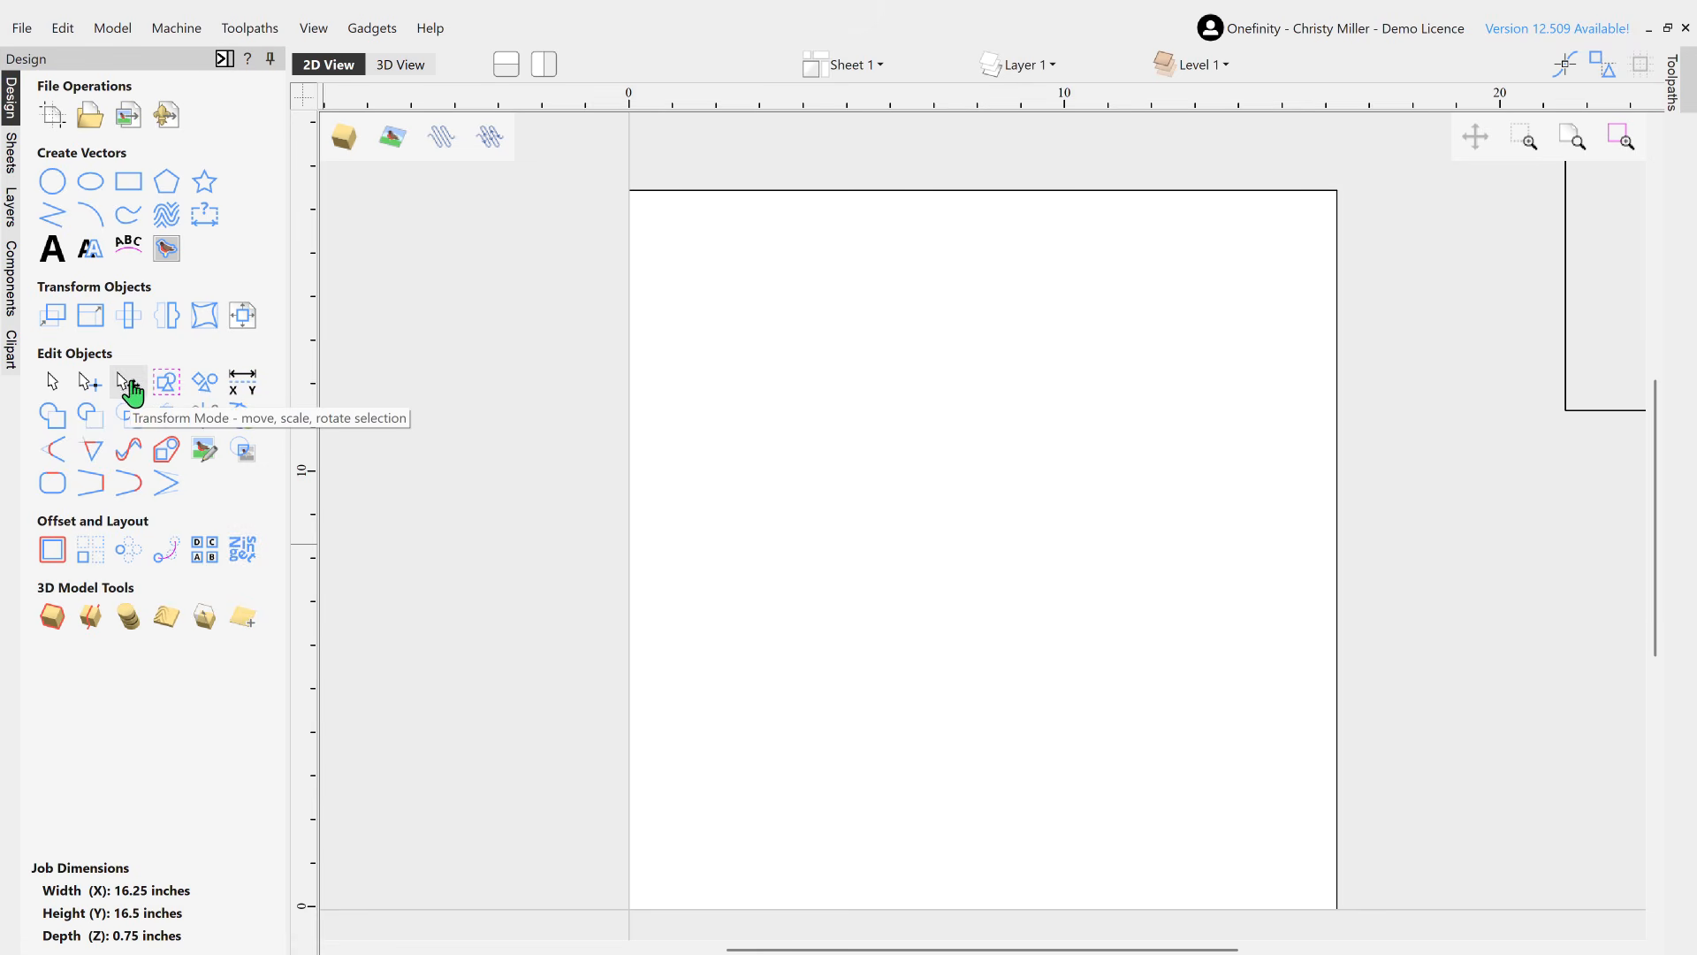
Step: Move the rectangle onto the material and align it to the material's center both horizontally and vertically
{"action": "left_click", "coordinate": [131, 389]}
{"action": "left_click", "coordinate": [1596, 409]}
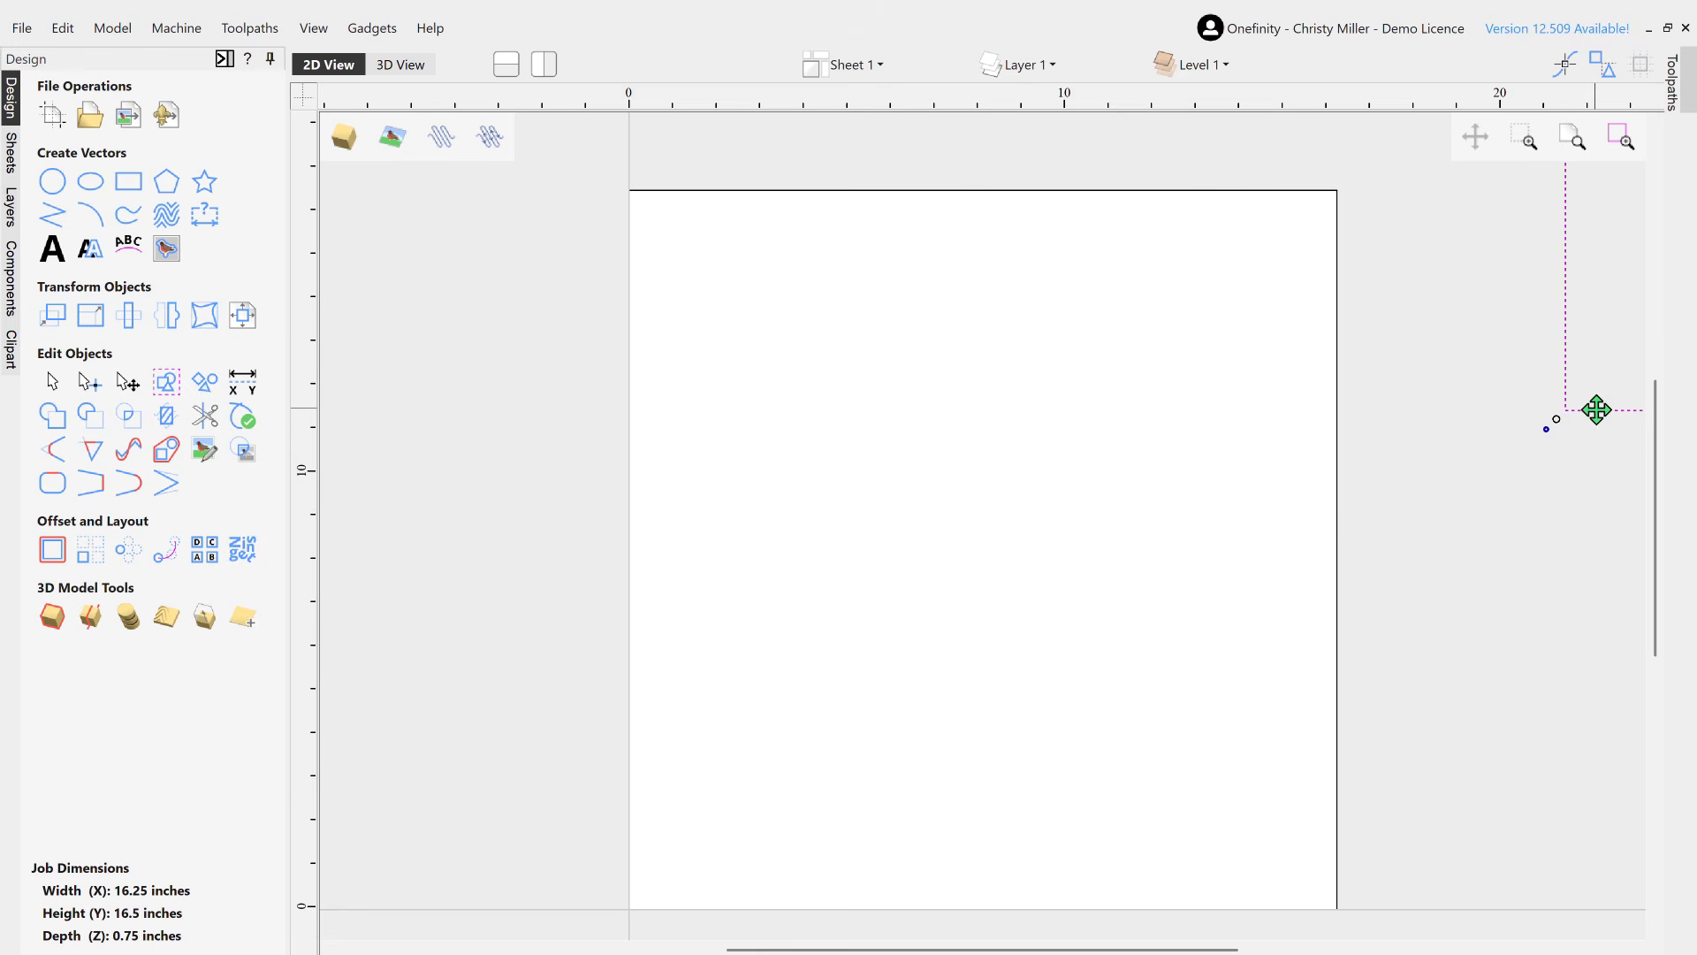
{"action": "left_click_drag", "start_coordinate": [1596, 409], "coordinate": [660, 916]}
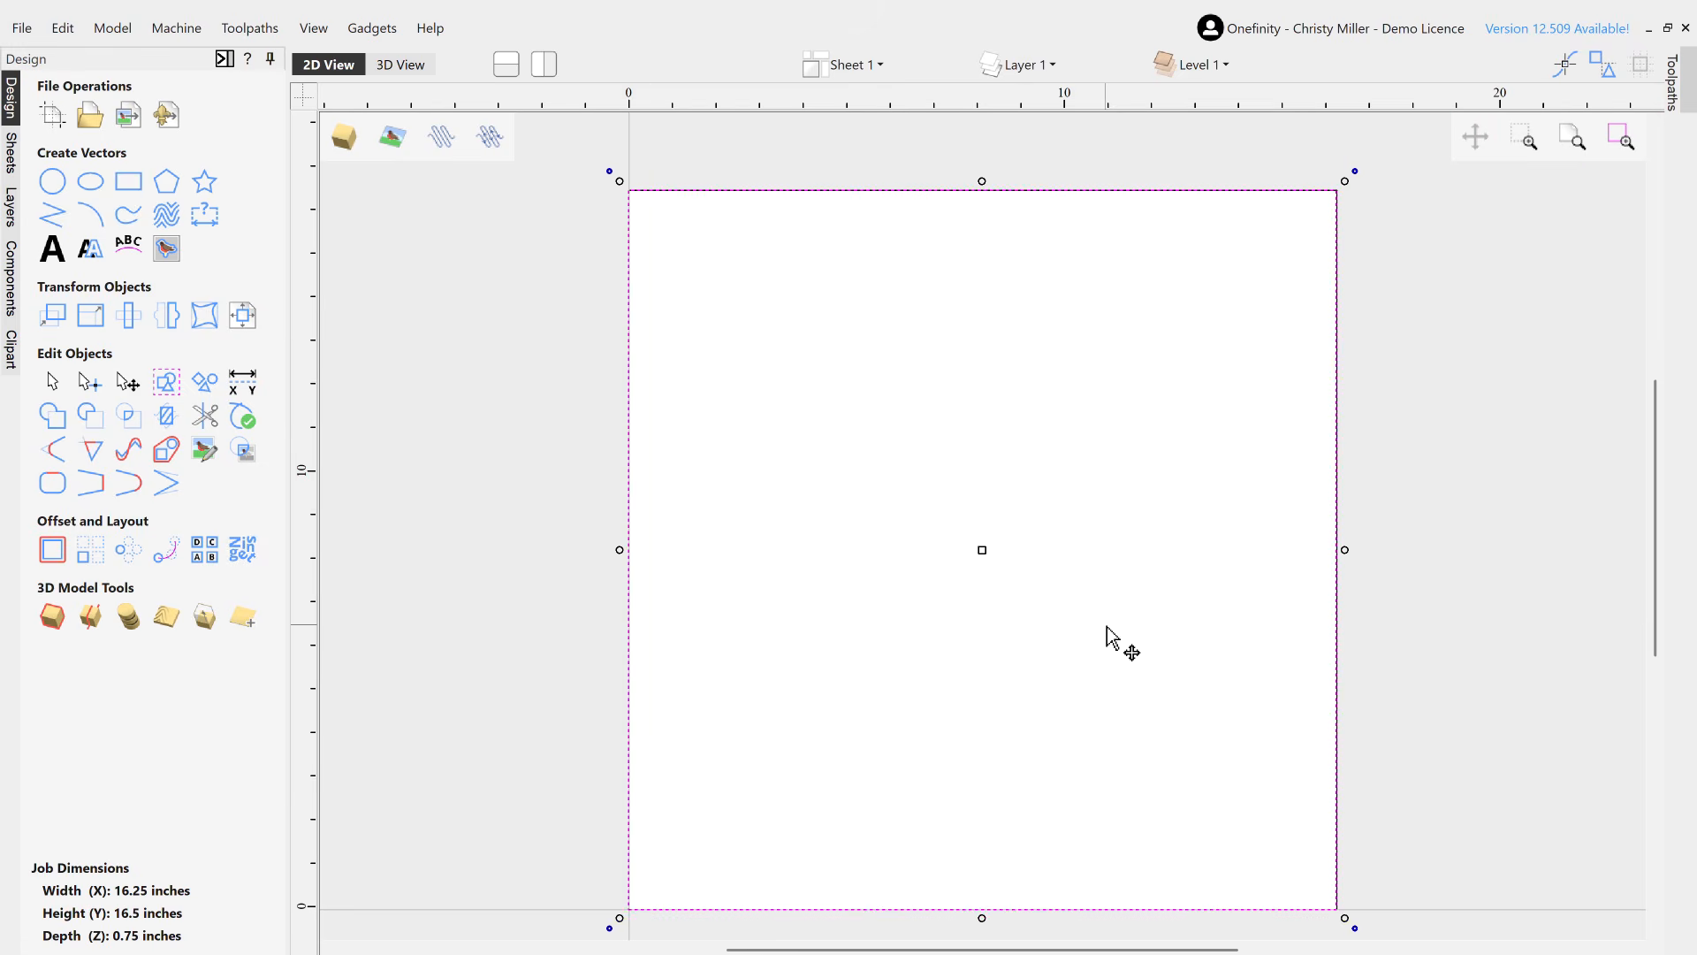
{"action": "left_click", "coordinate": [248, 330]}
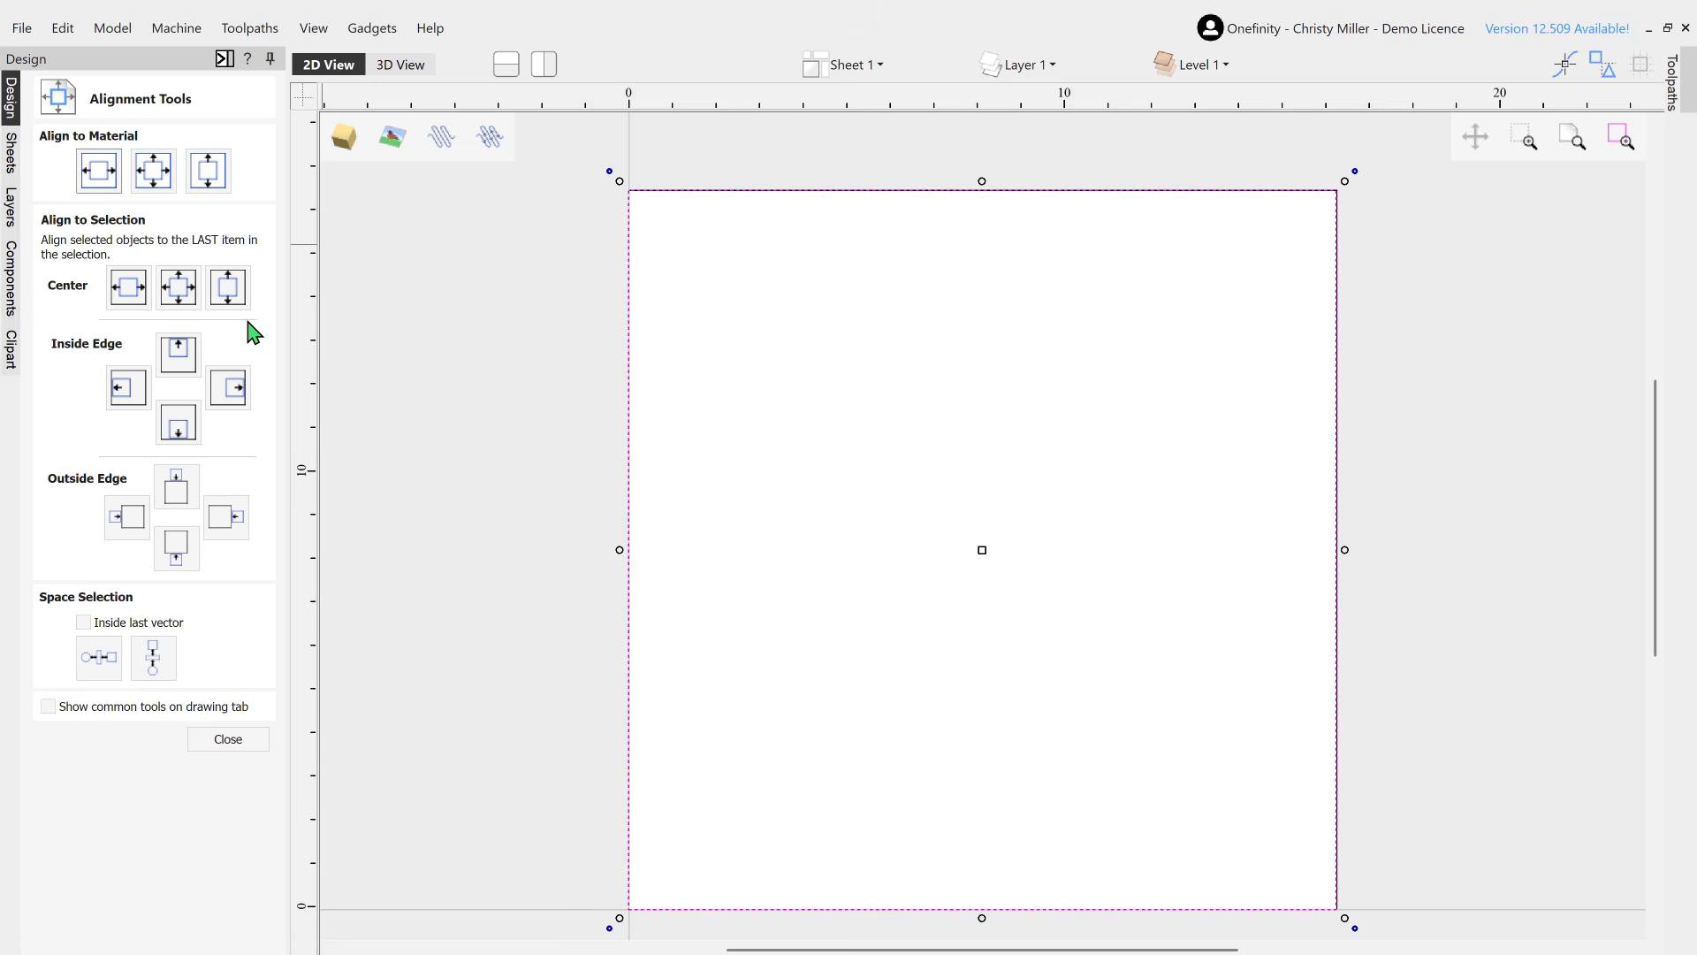
{"action": "left_click", "coordinate": [154, 183]}
{"action": "left_click", "coordinate": [228, 741]}
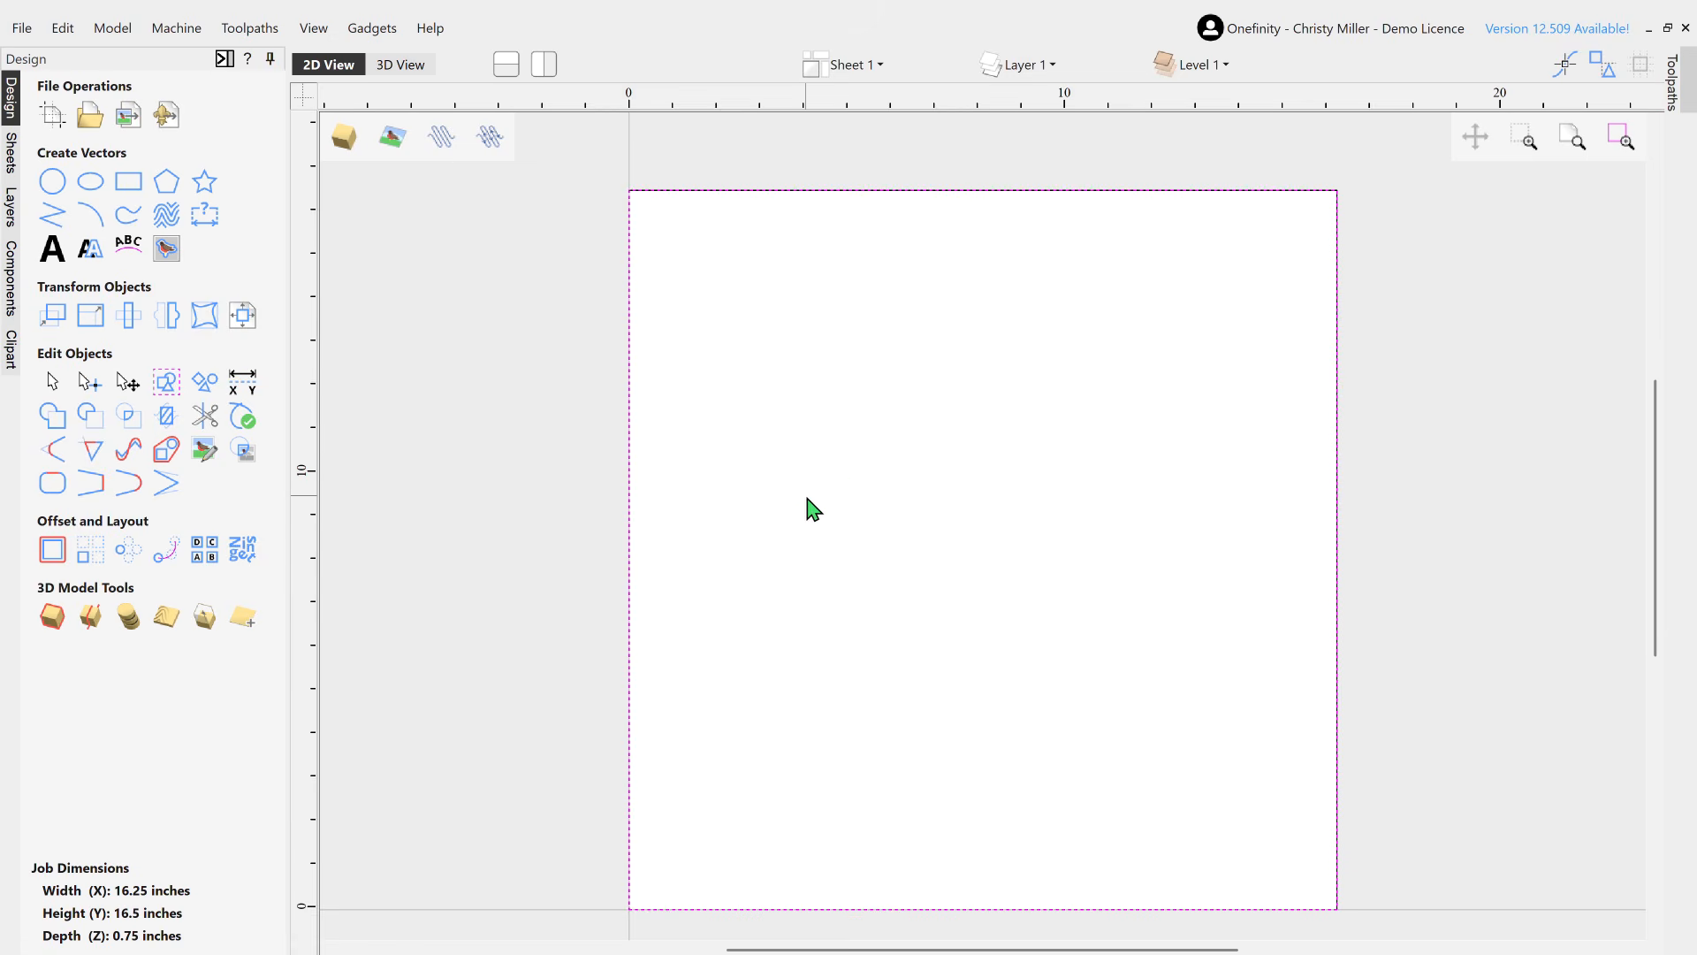
Step: Keep the toolpath operations pinned open and start a pocket toolpath for the rectangle with a cut depth of 0.0625 inches
{"action": "left_click", "coordinate": [1674, 88]}
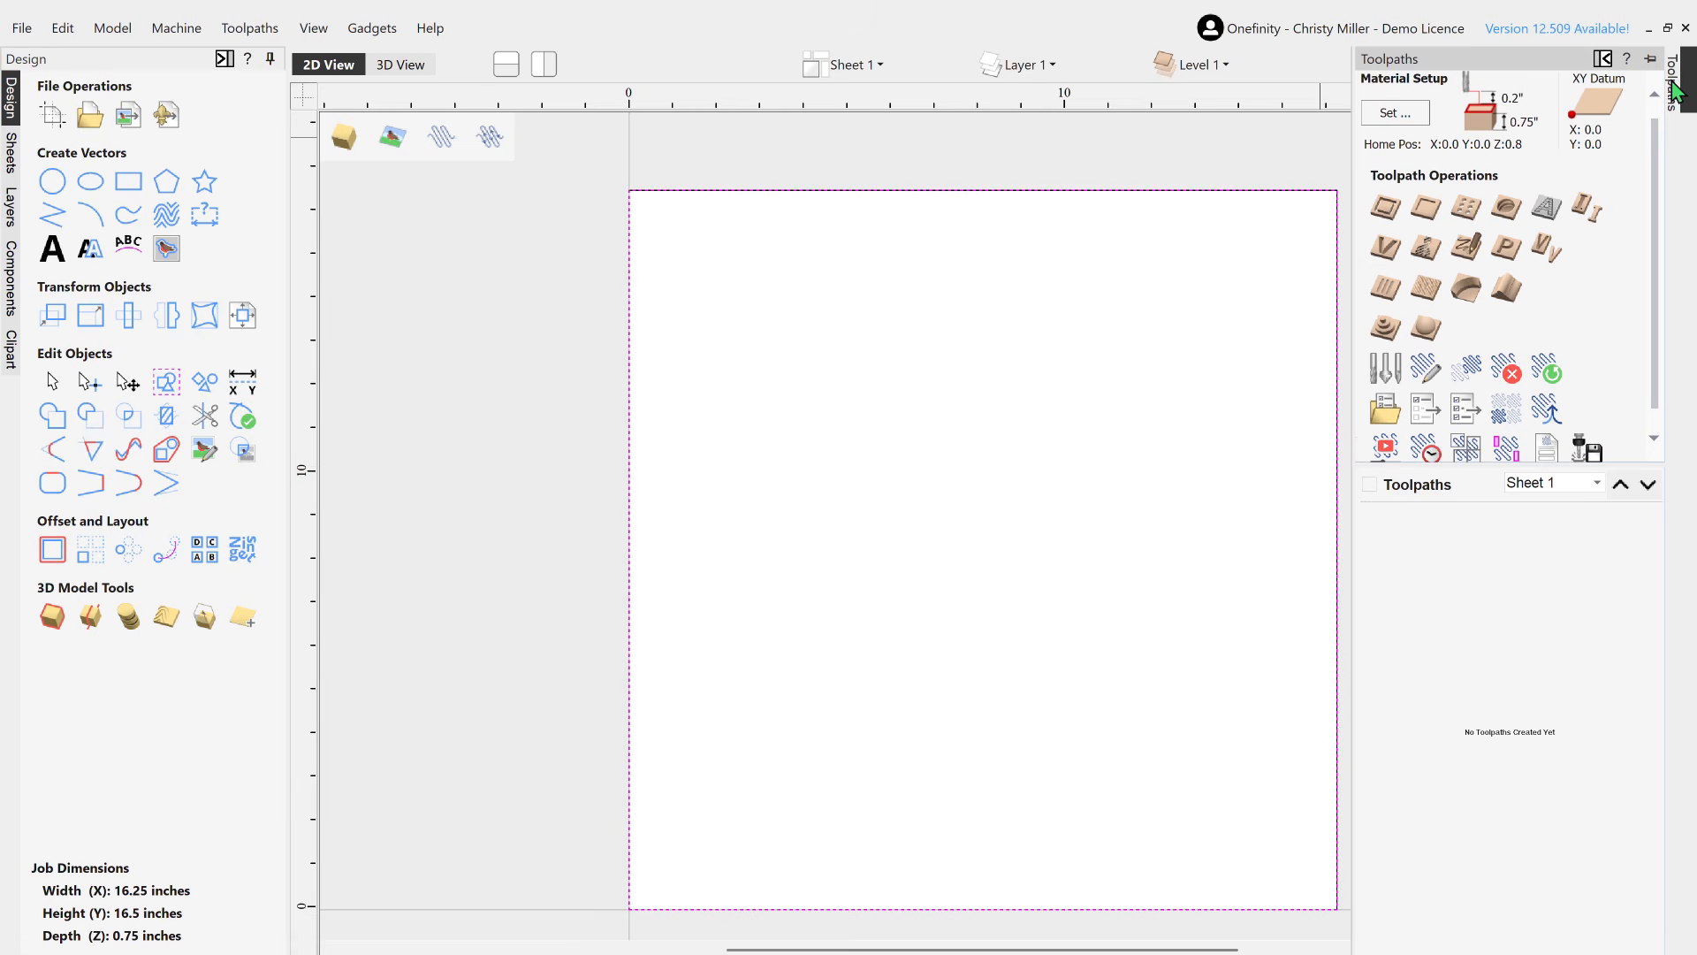
{"action": "left_click", "coordinate": [1650, 60]}
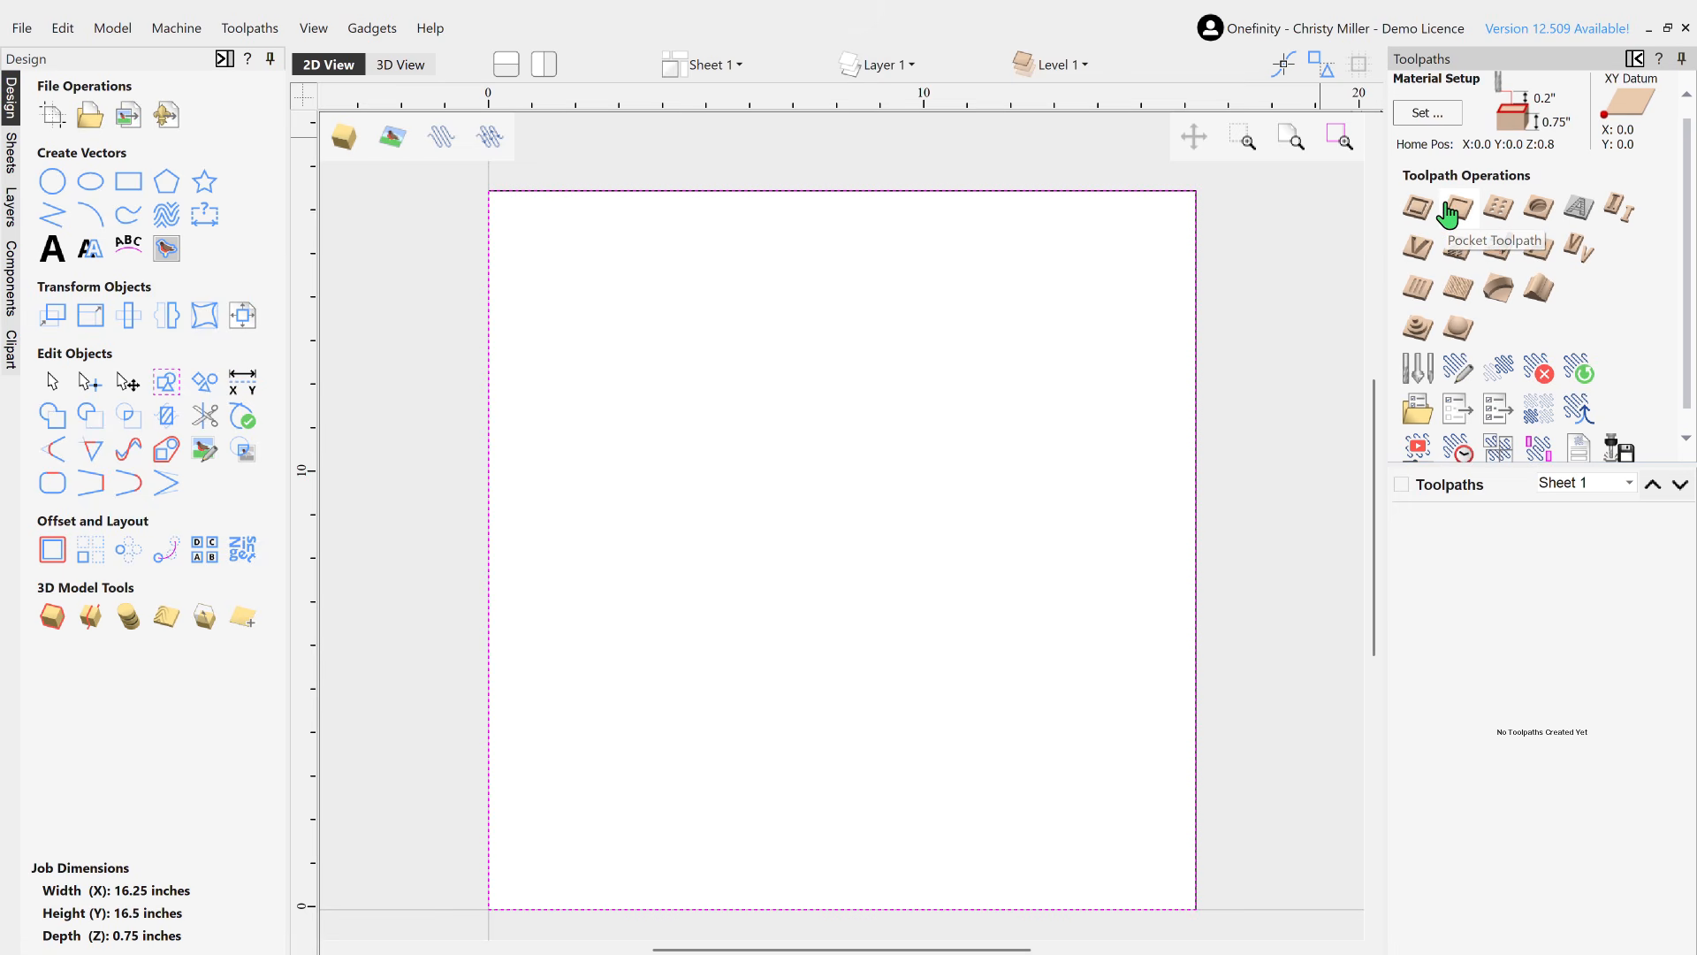
{"action": "left_click", "coordinate": [1452, 209]}
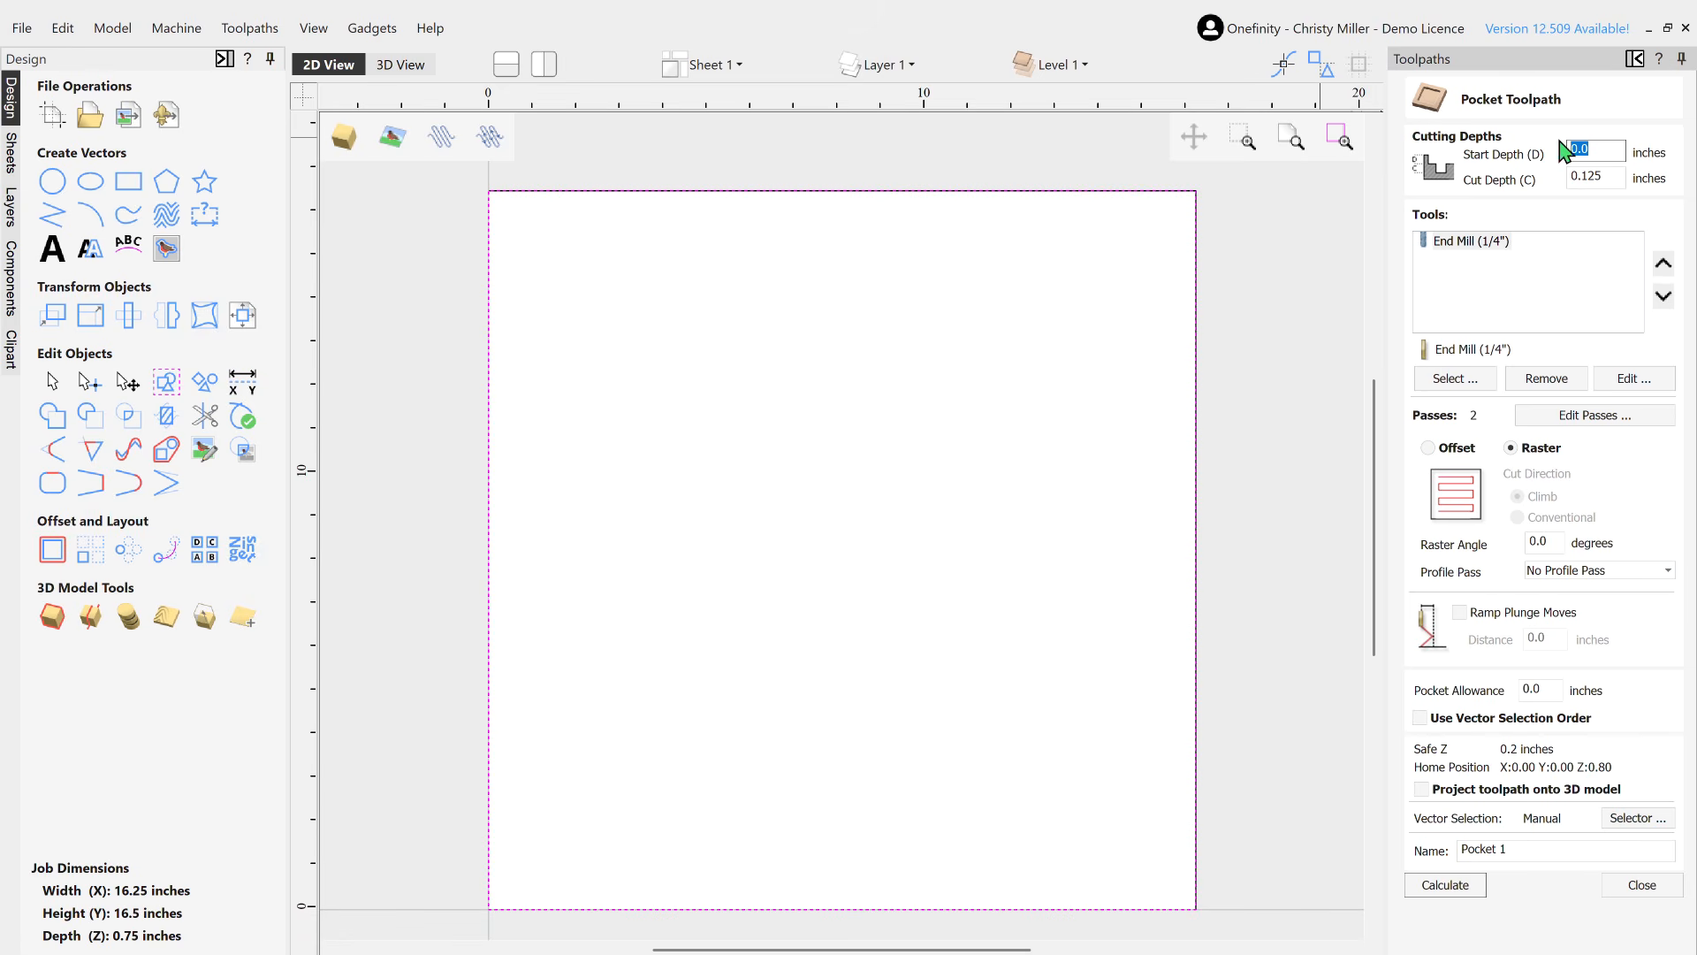
{"action": "double_click", "coordinate": [1606, 178]}
{"action": "type", "text": "0.0625"}
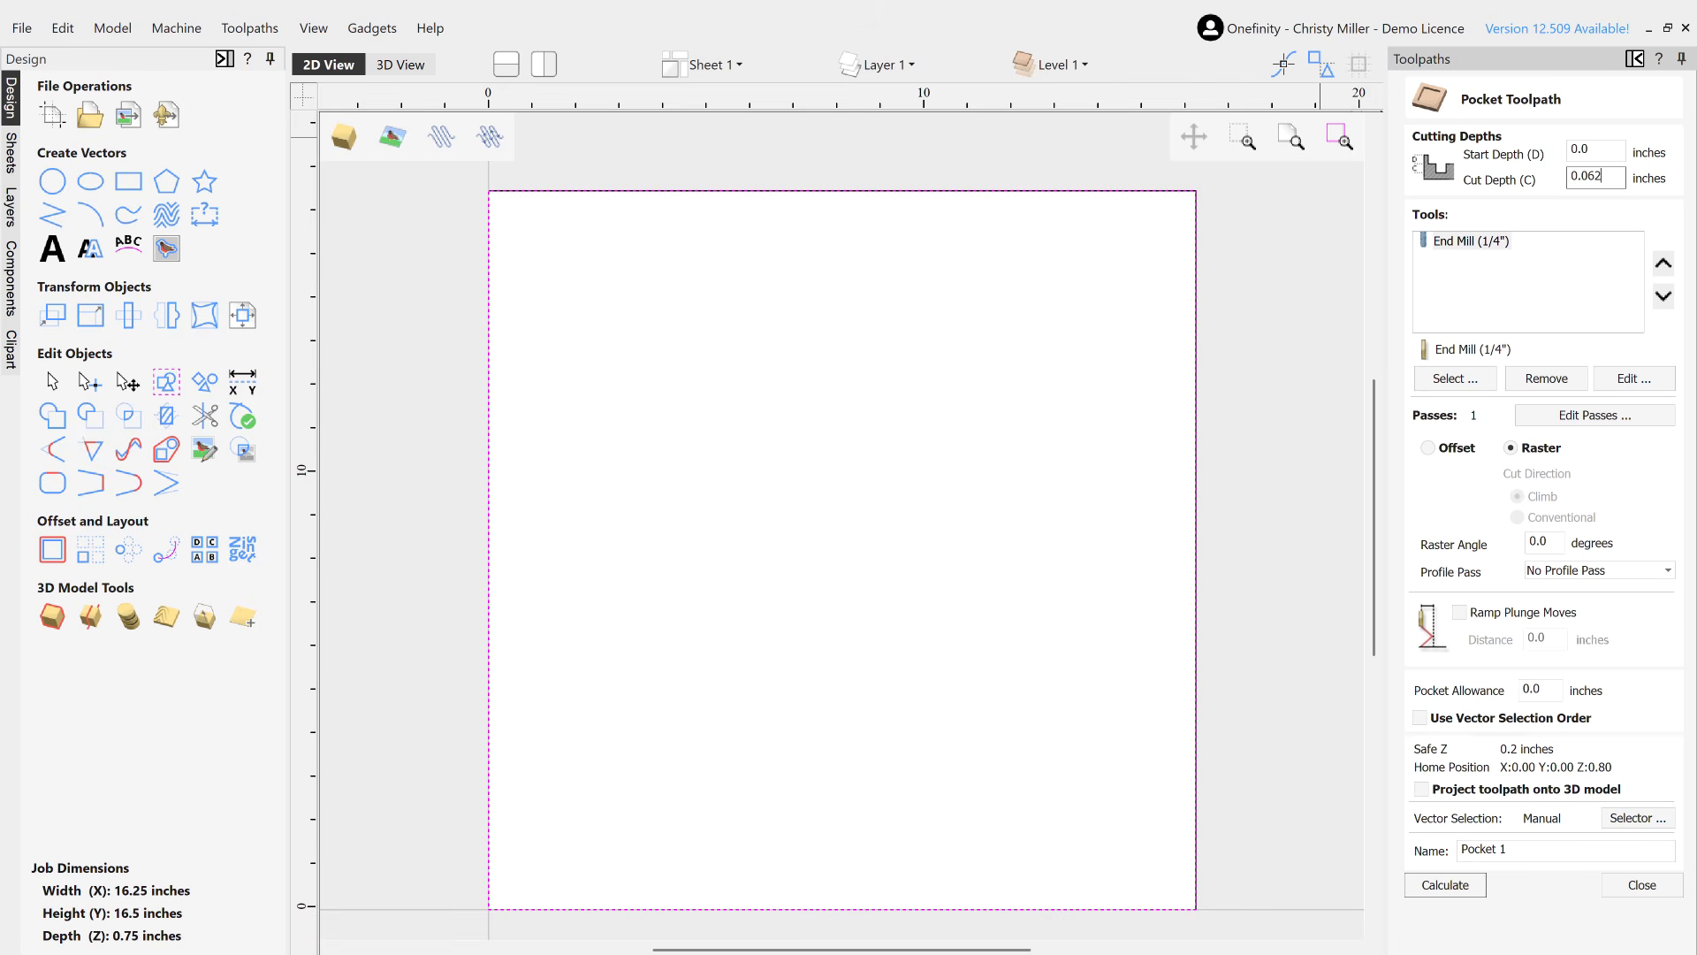
Step: Add the 1" Surfacing tool to the pocket with 0.0625 inch pass depth, 200 inches/min feed rate and 100 inches/min plunge rate
{"action": "left_click", "coordinate": [1455, 378]}
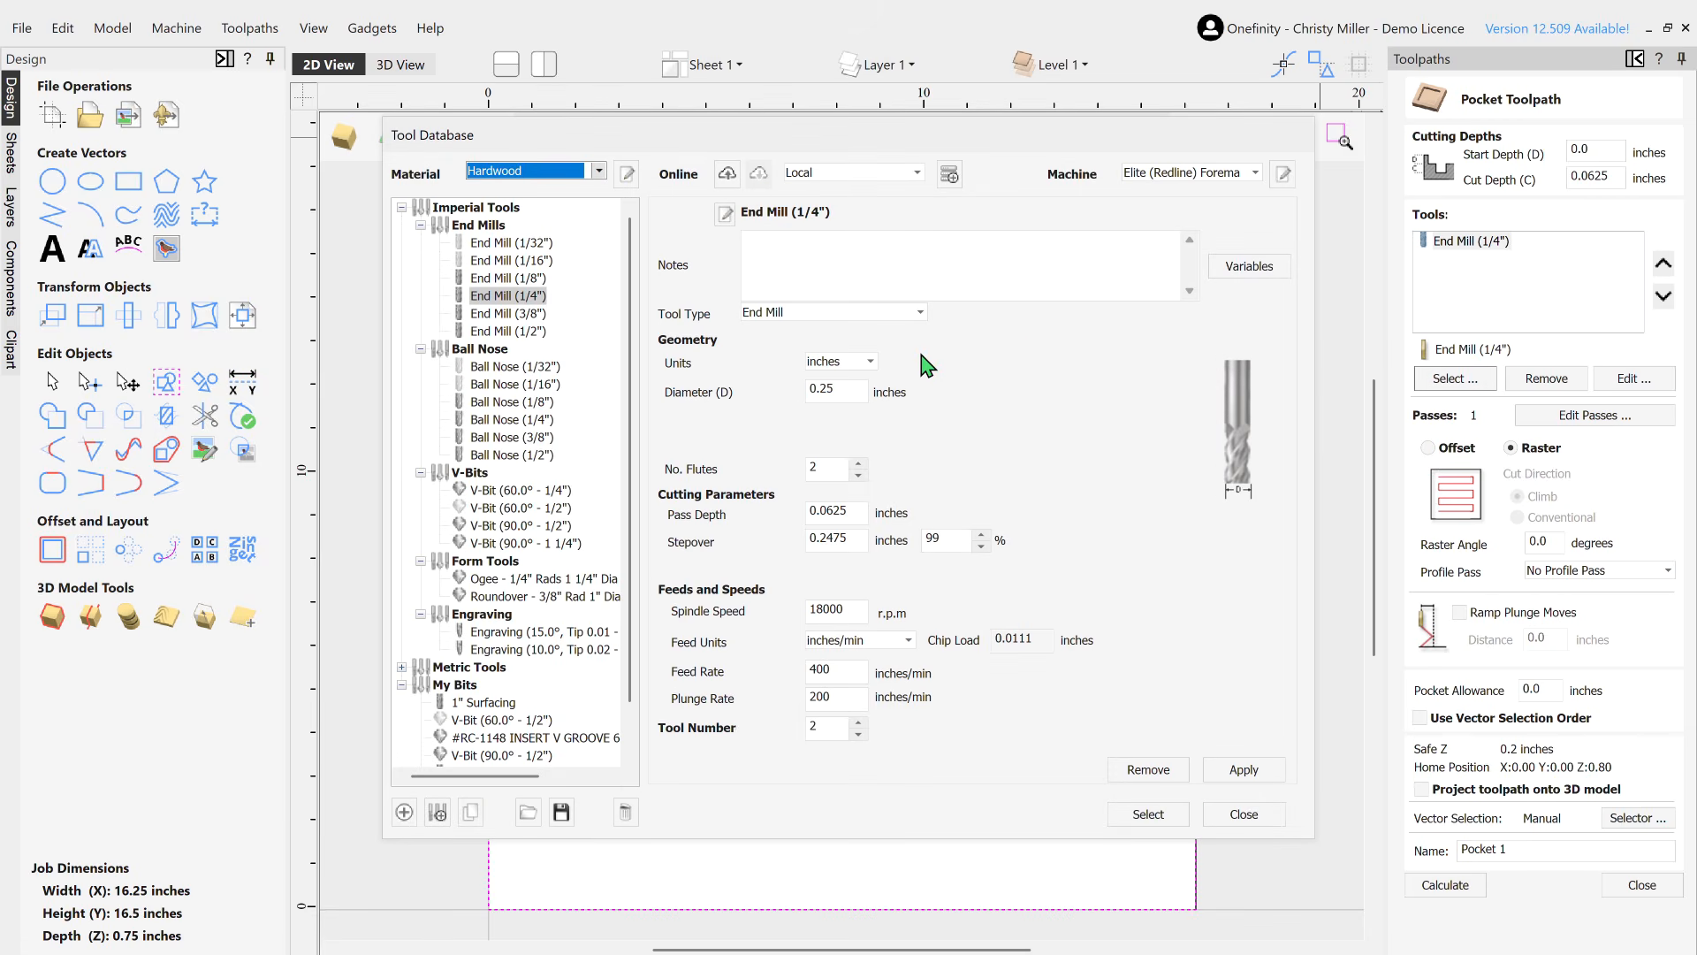
{"action": "scroll", "coordinate": [509, 618], "scroll_direction": "down", "scroll_amount": 1}
{"action": "left_click", "coordinate": [493, 650]}
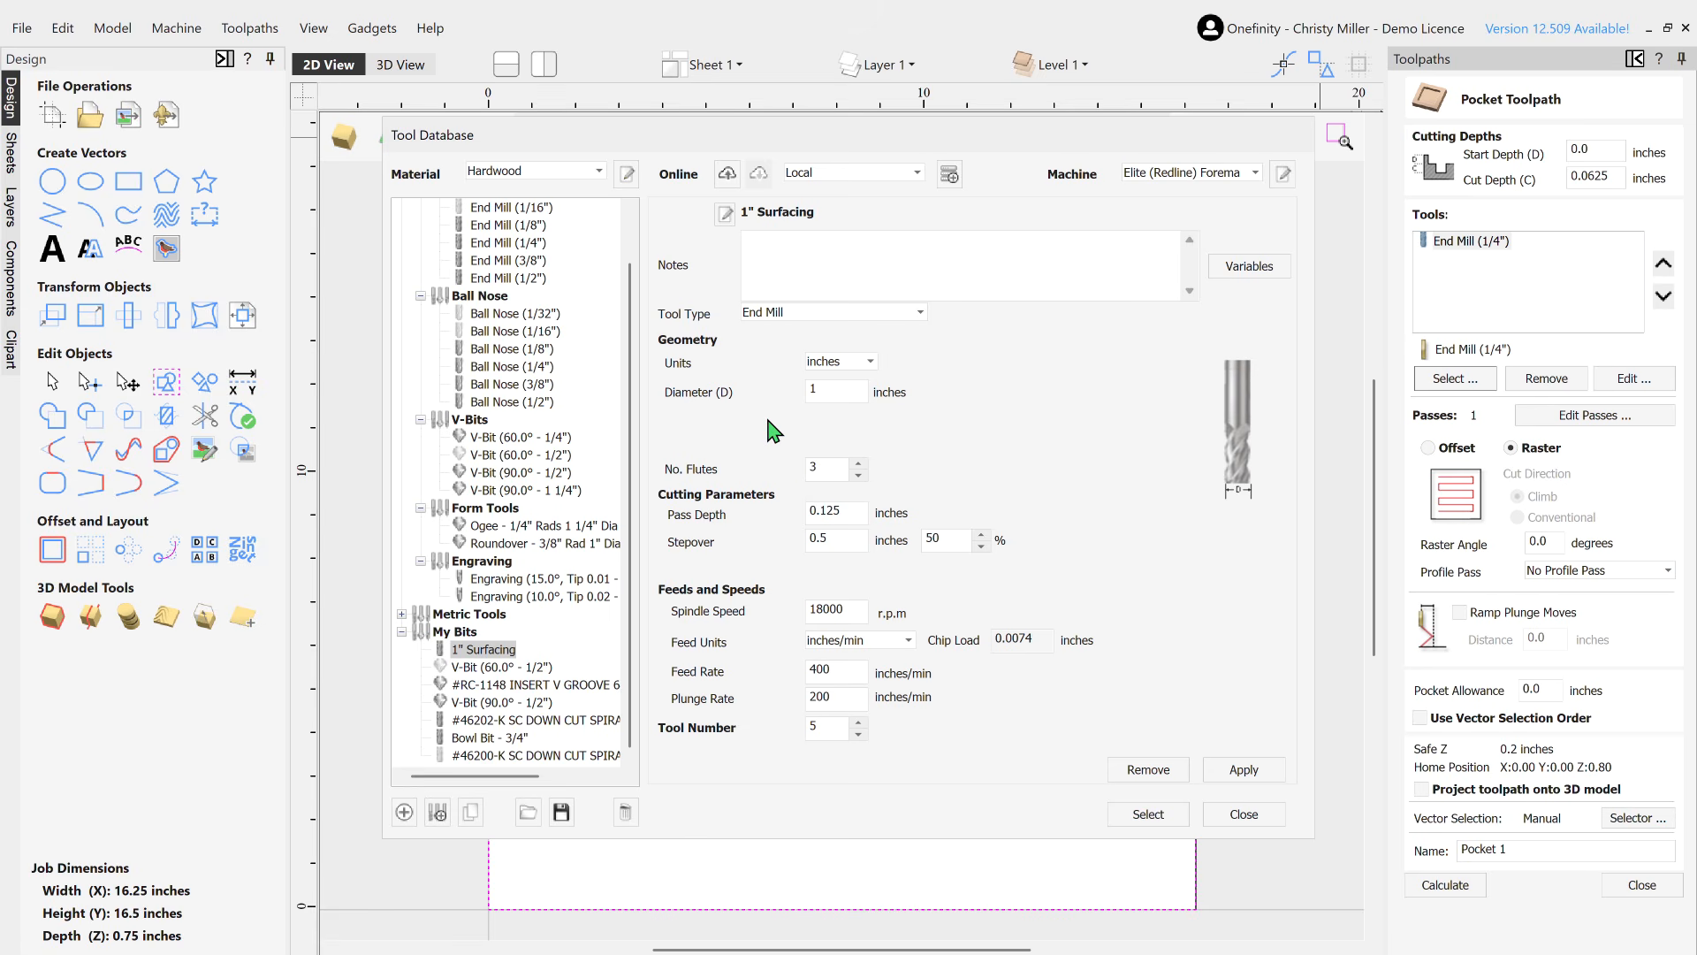
{"action": "left_click", "coordinate": [863, 513]}
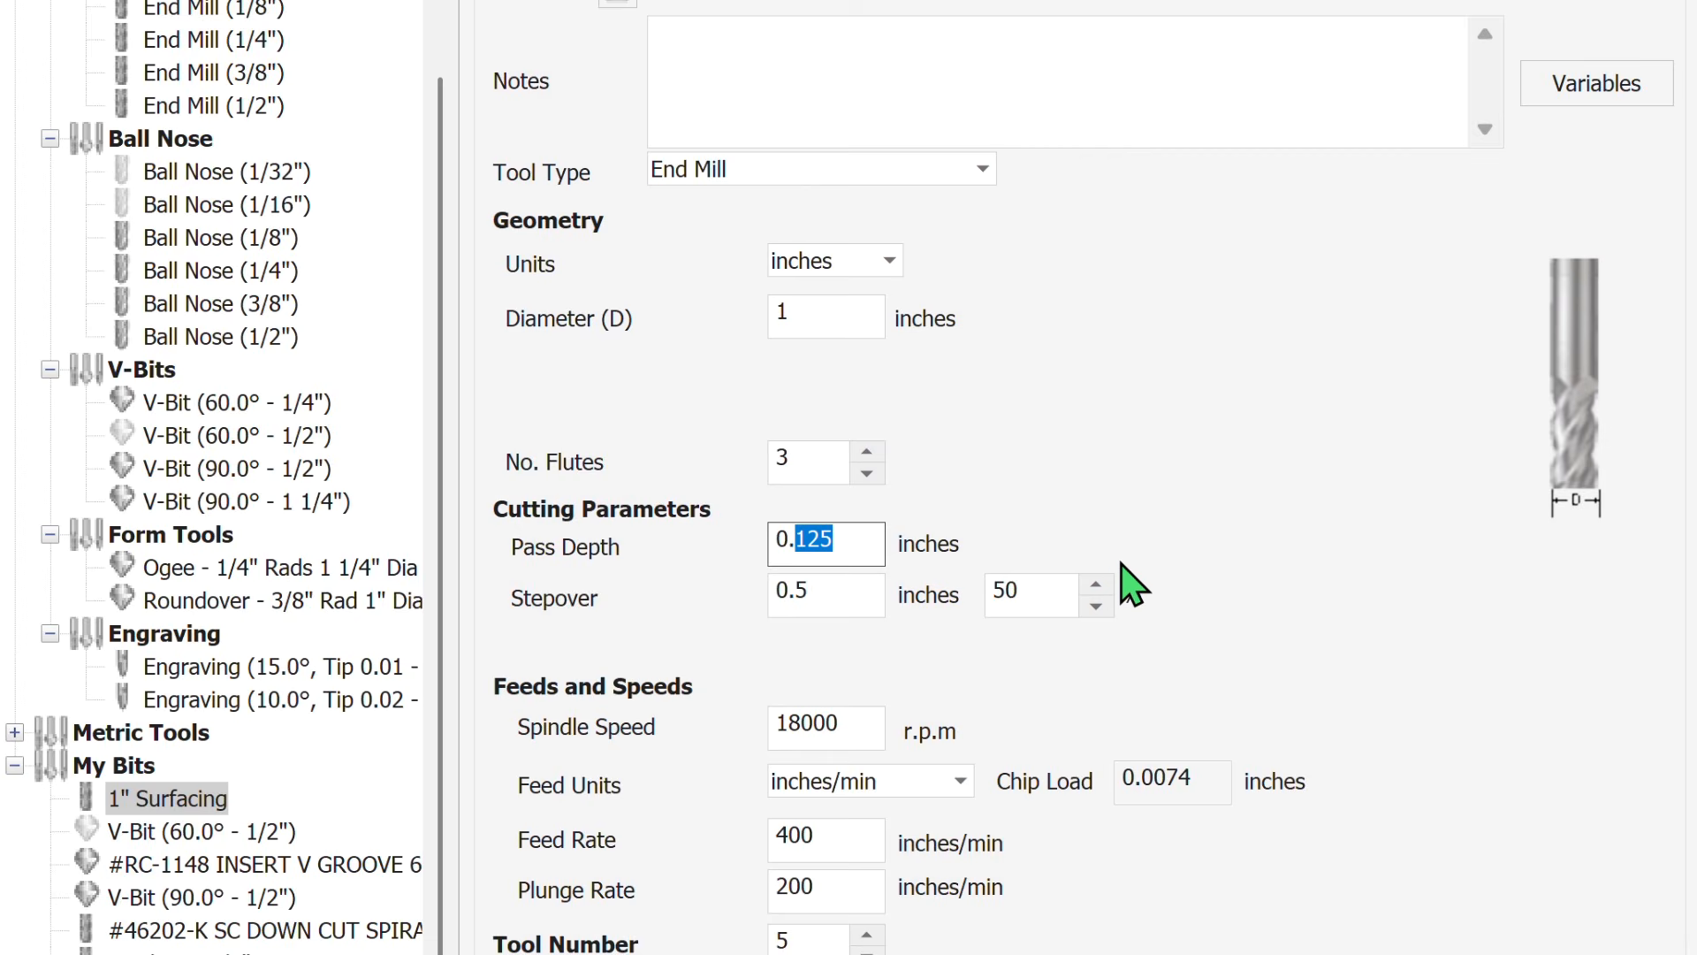
{"action": "type", "text": "0625"}
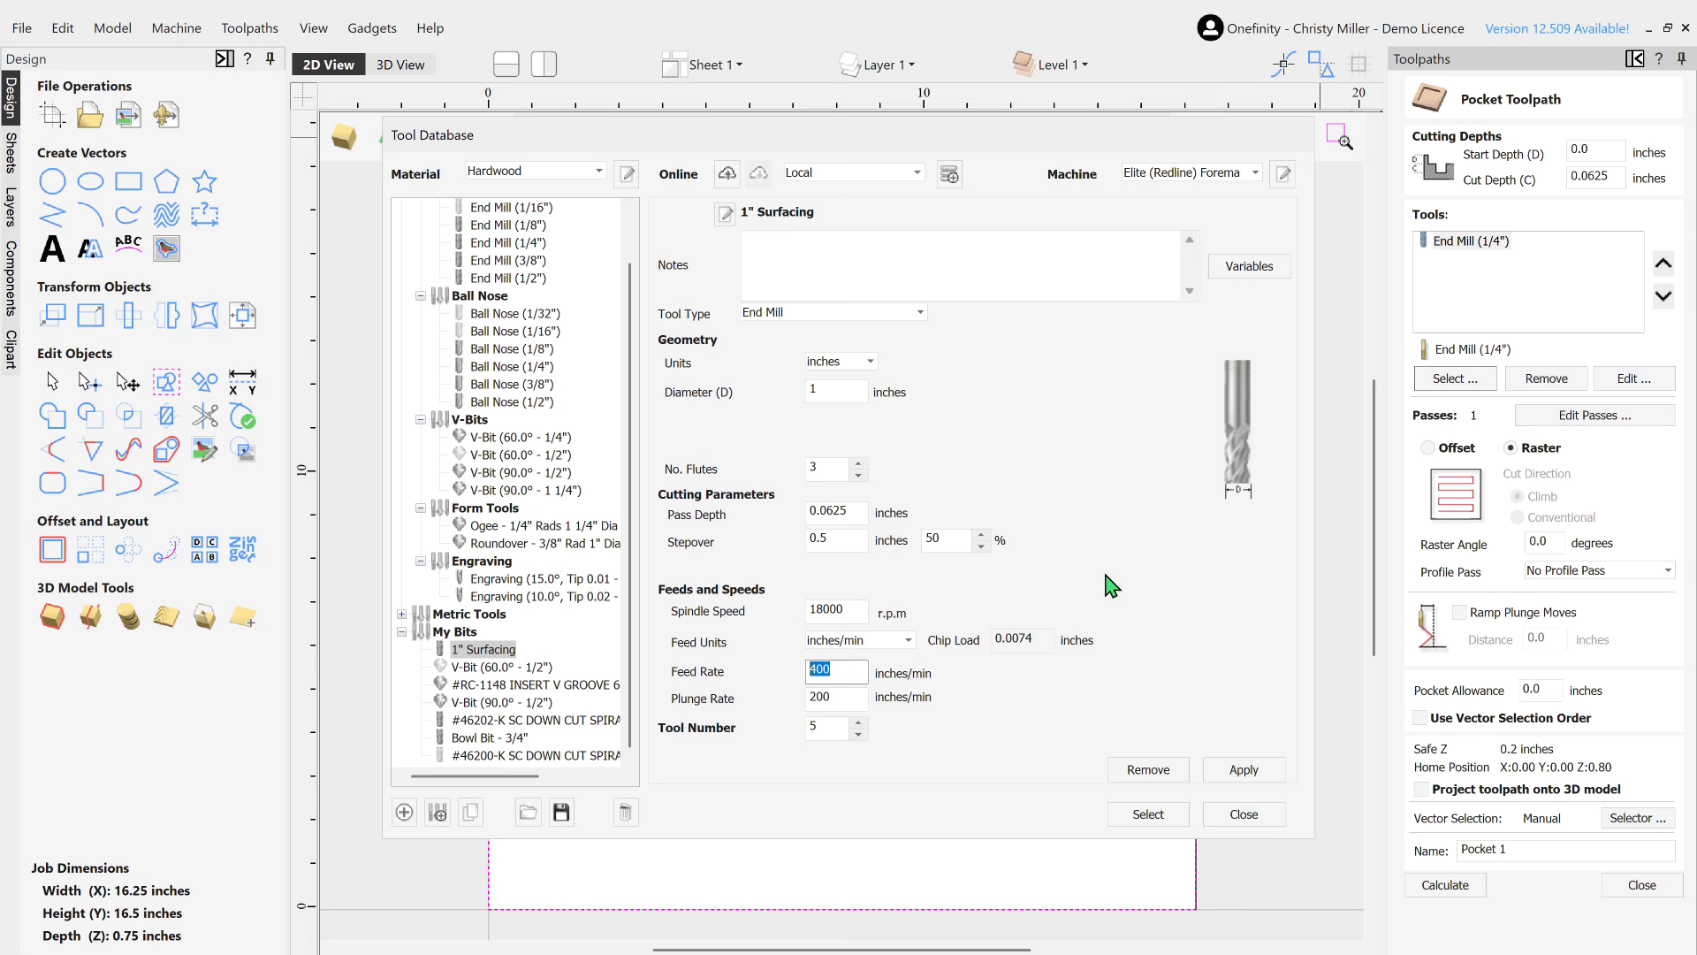
{"action": "type", "text": "200"}
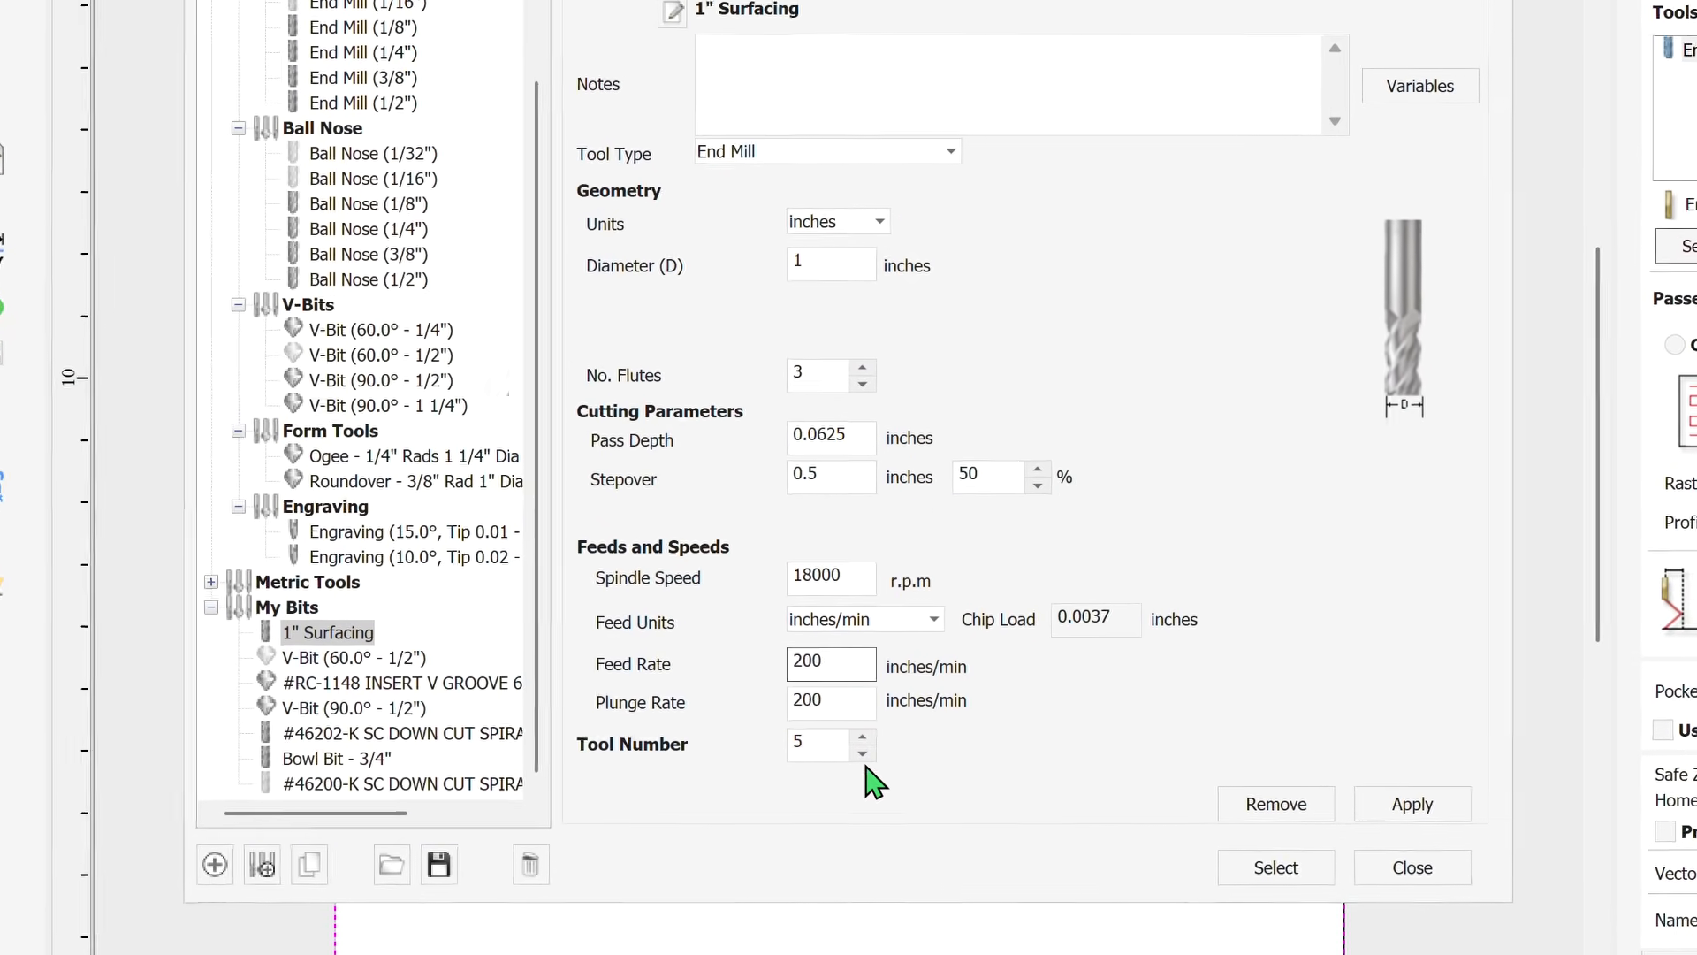
{"action": "double_click", "coordinate": [806, 701]}
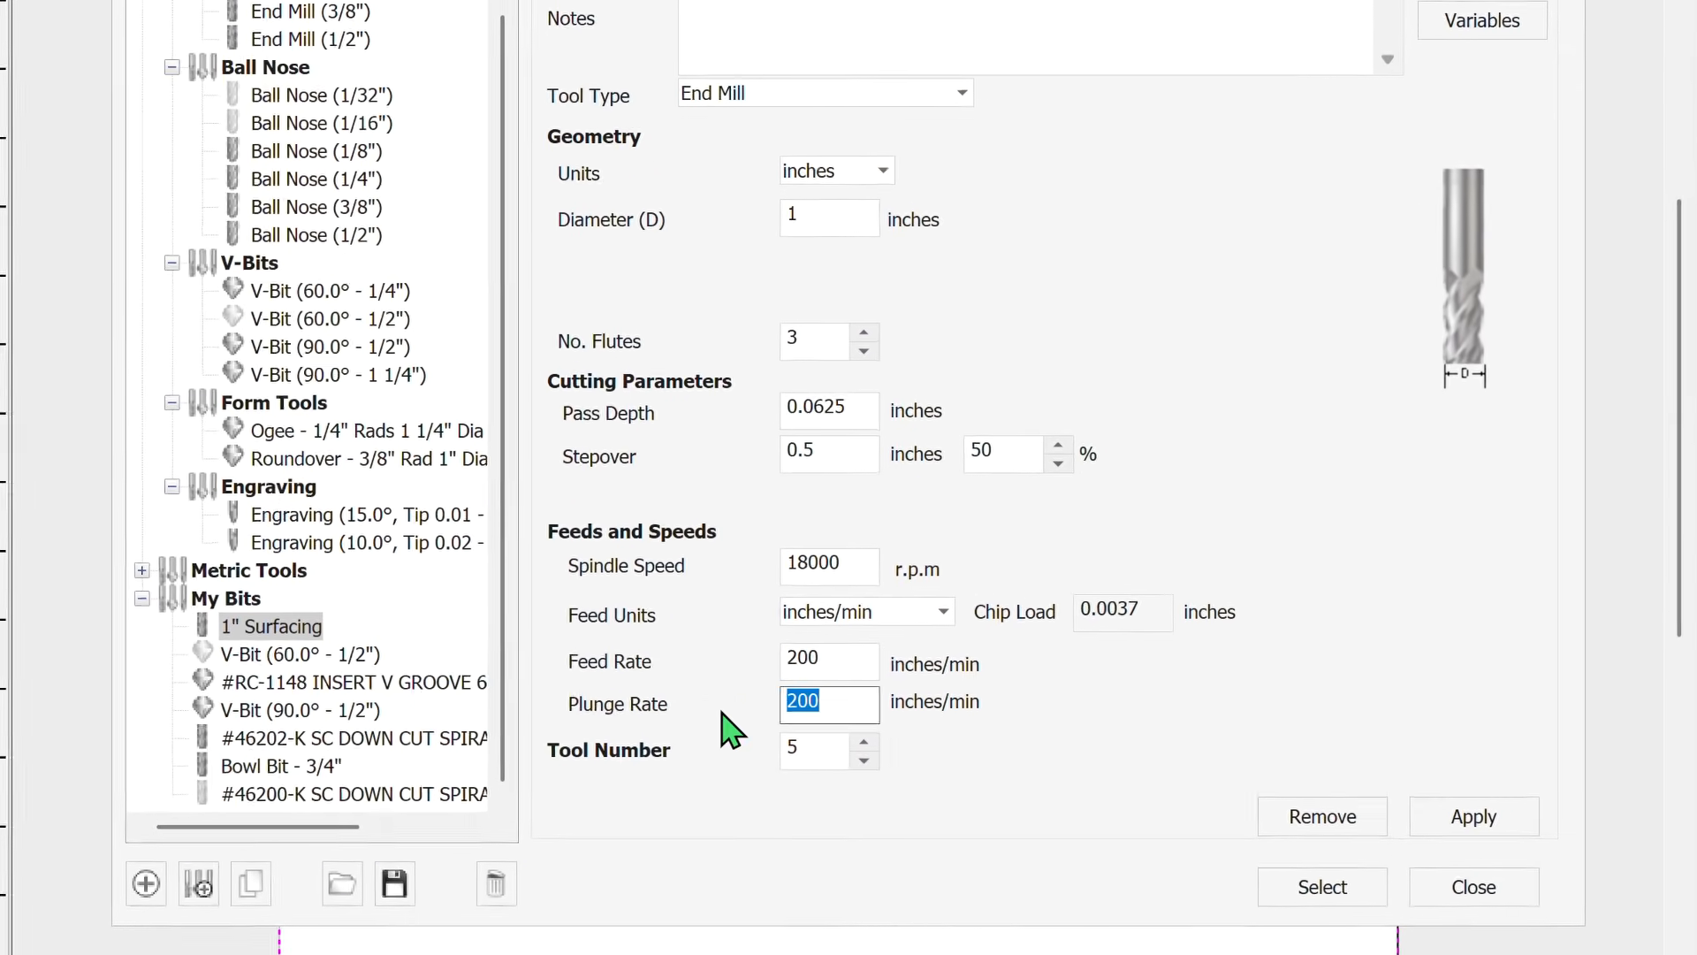
{"action": "type", "text": "100"}
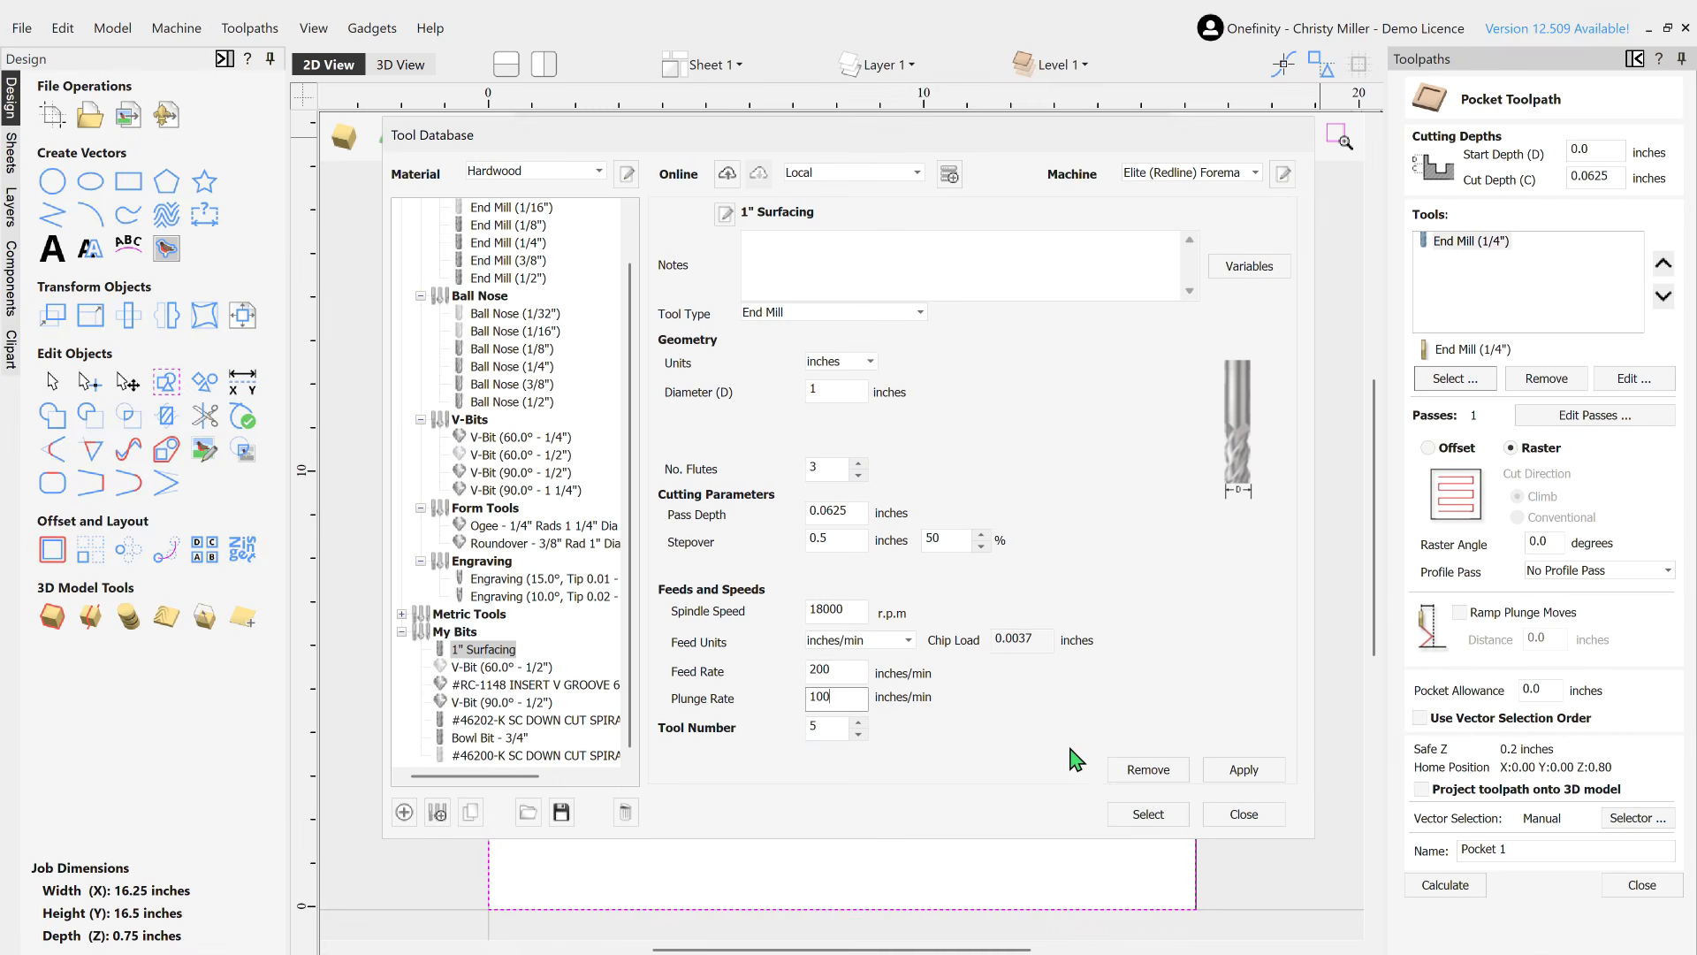
{"action": "left_click", "coordinate": [1146, 814]}
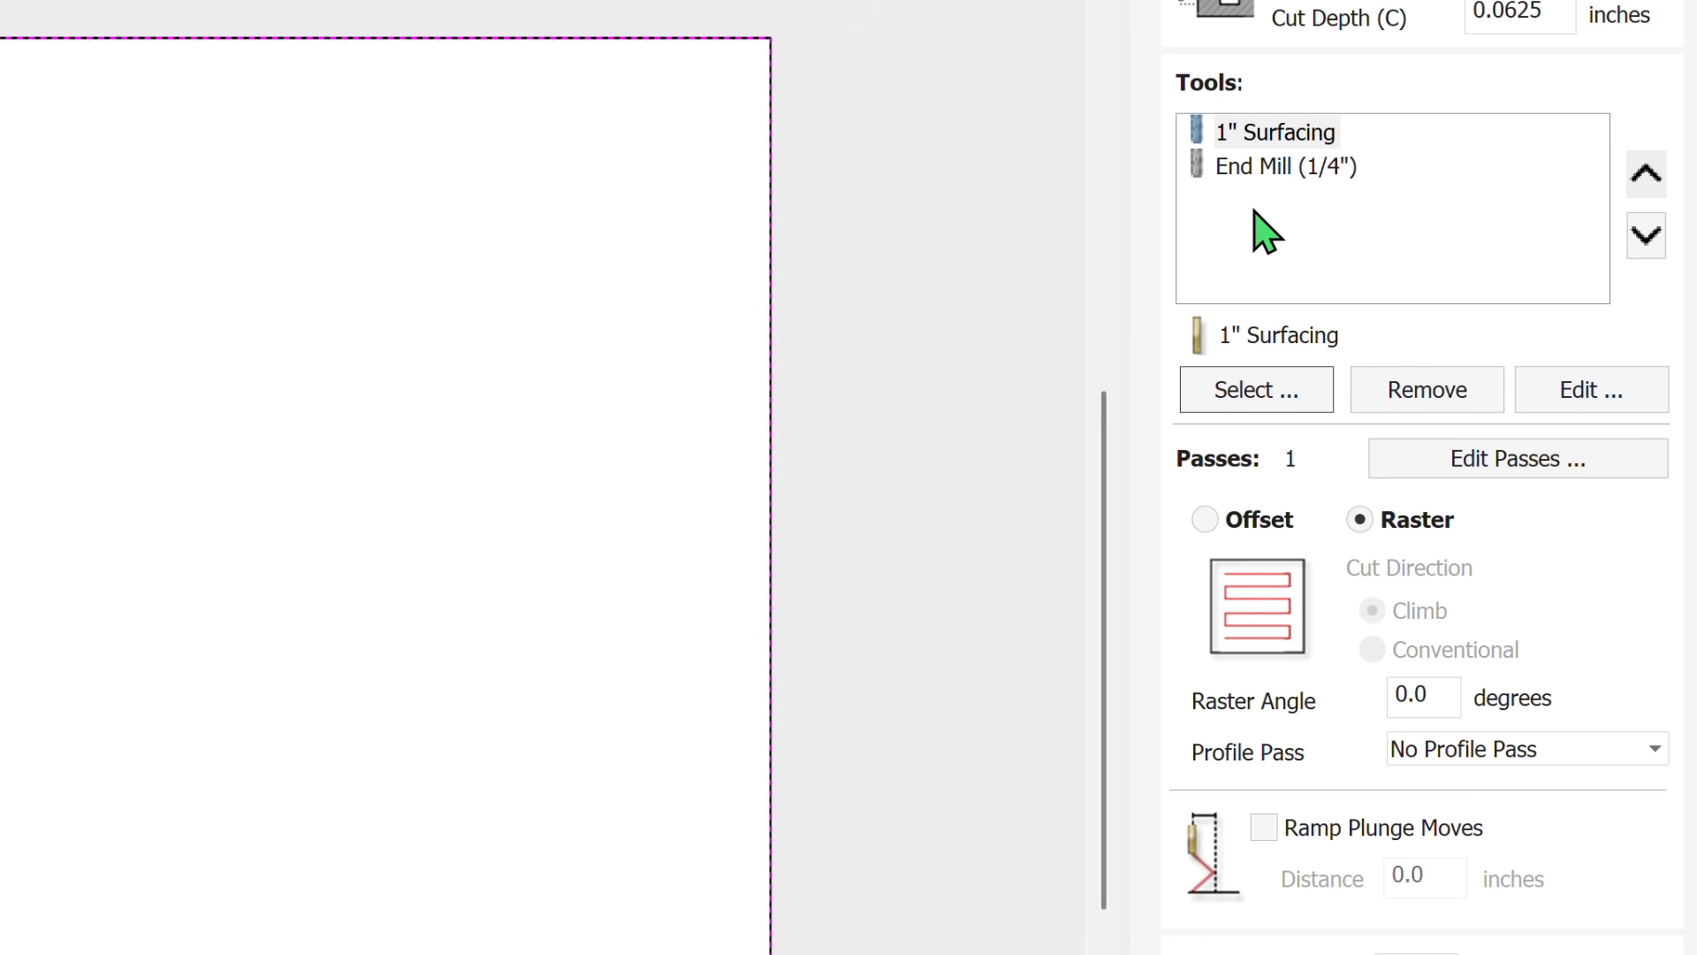
Step: Remove the End Mill (1/4") from the pocket's tools and use the Raster clearing strategy
{"action": "left_click", "coordinate": [1290, 175]}
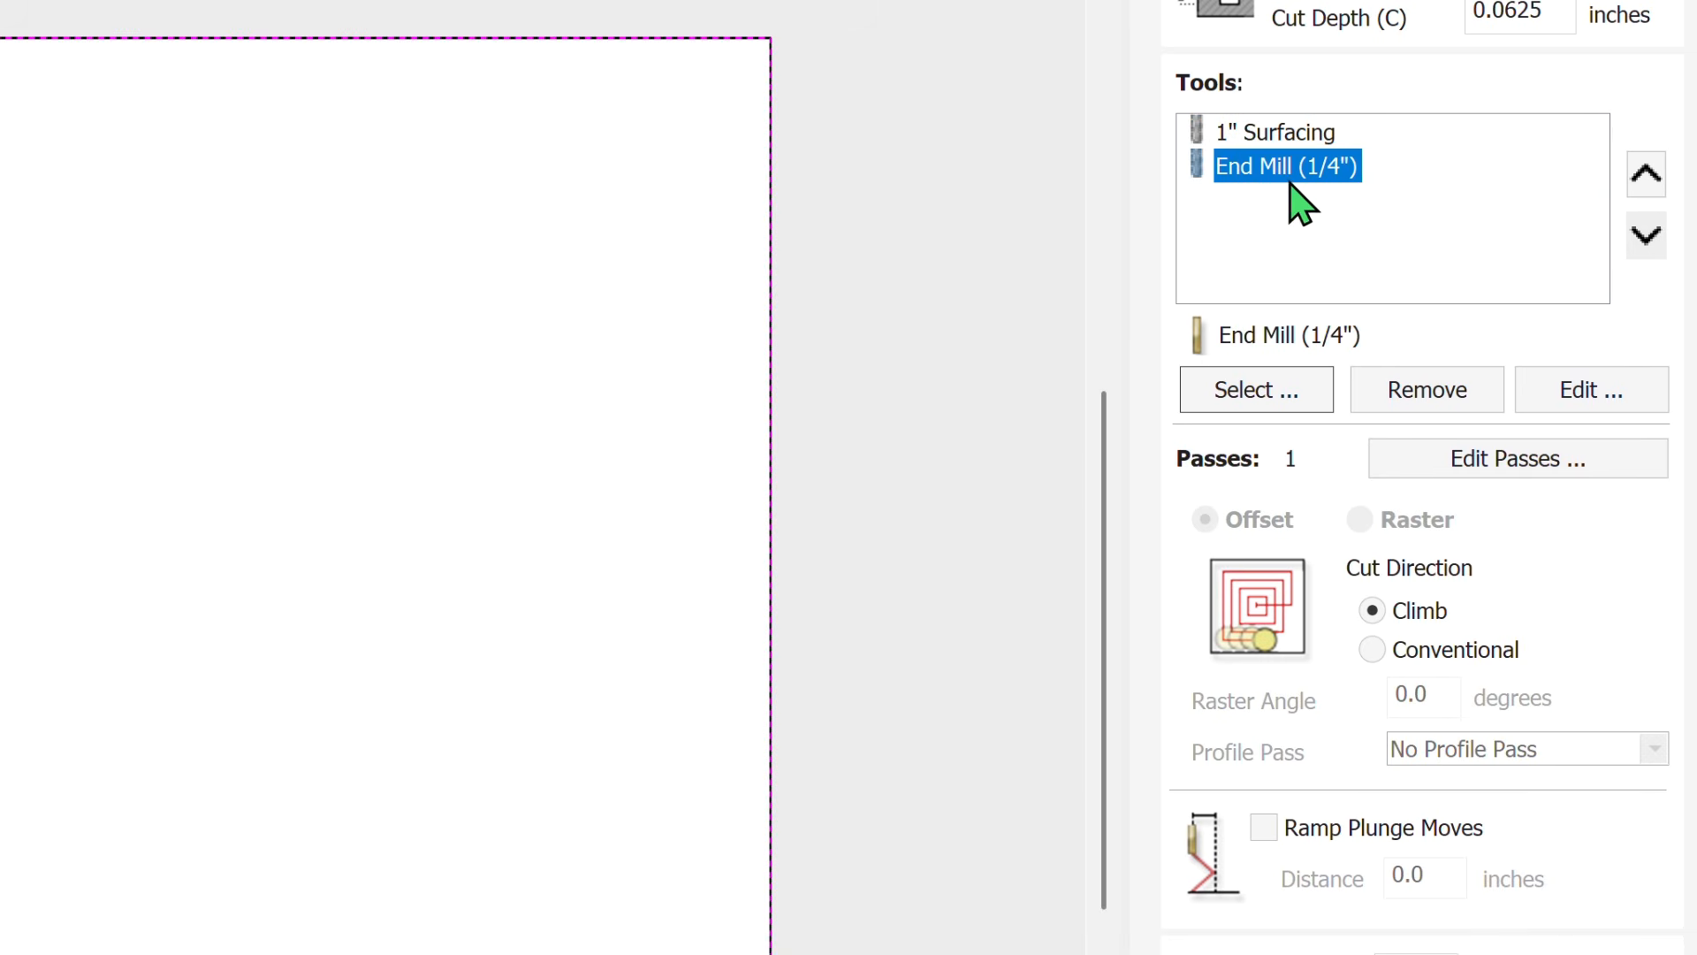
{"action": "left_click", "coordinate": [1420, 386]}
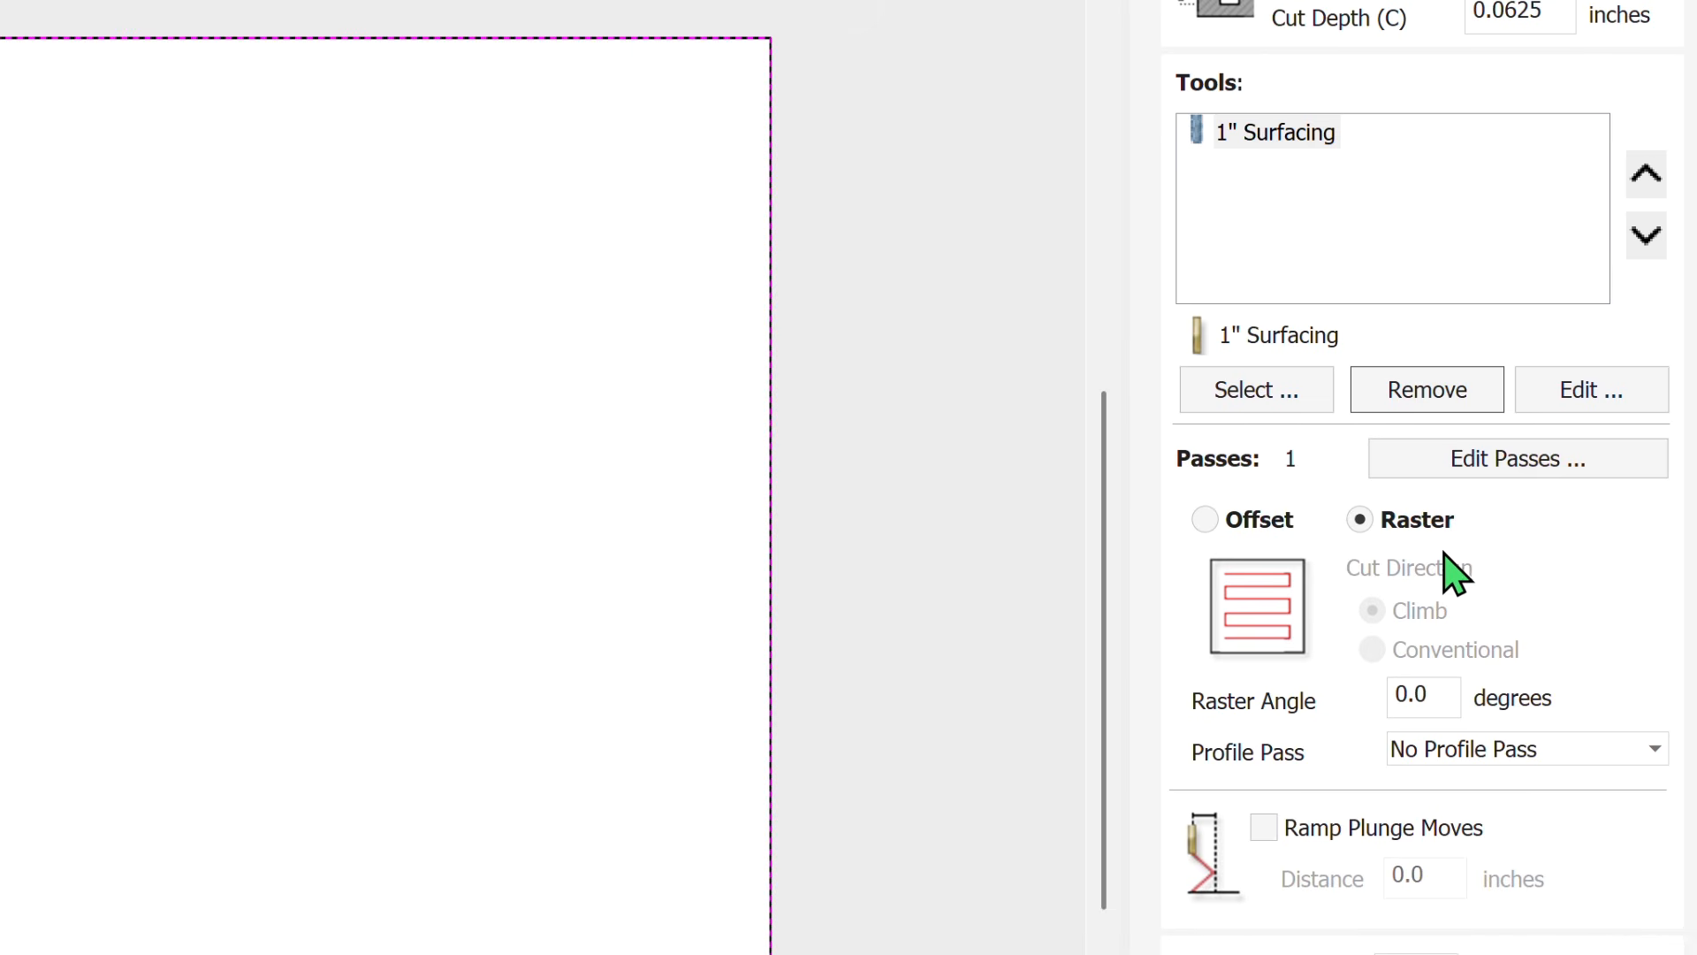
{"action": "left_click", "coordinate": [1204, 519]}
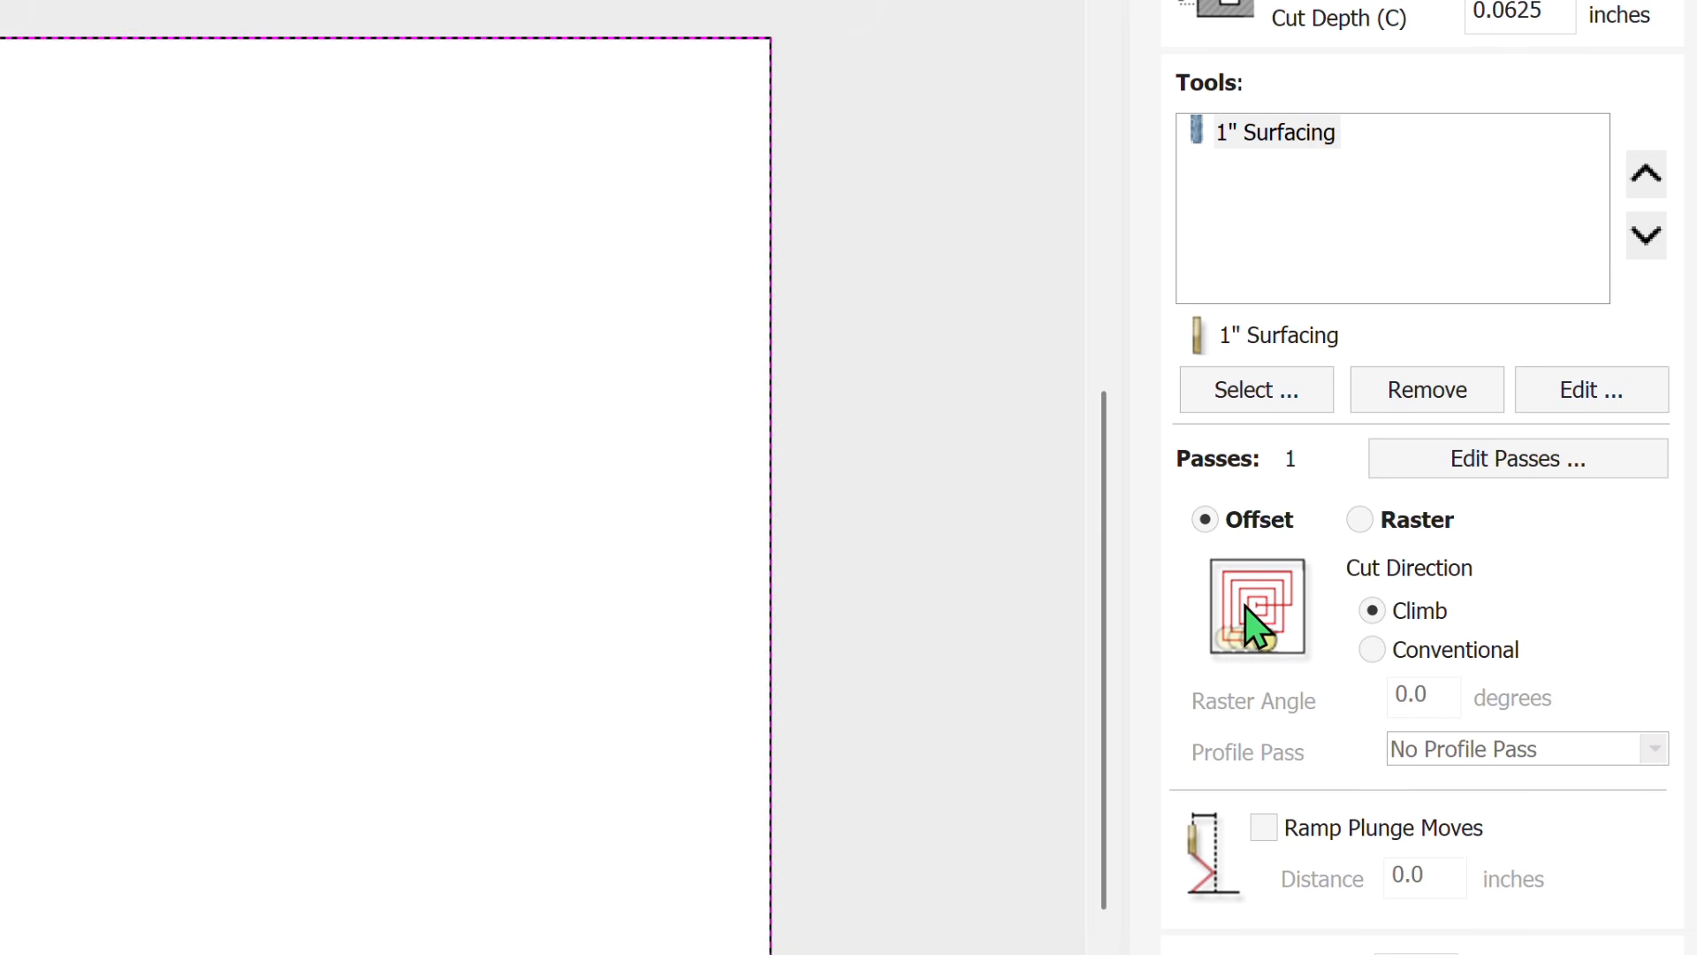
{"action": "left_click", "coordinate": [1358, 519]}
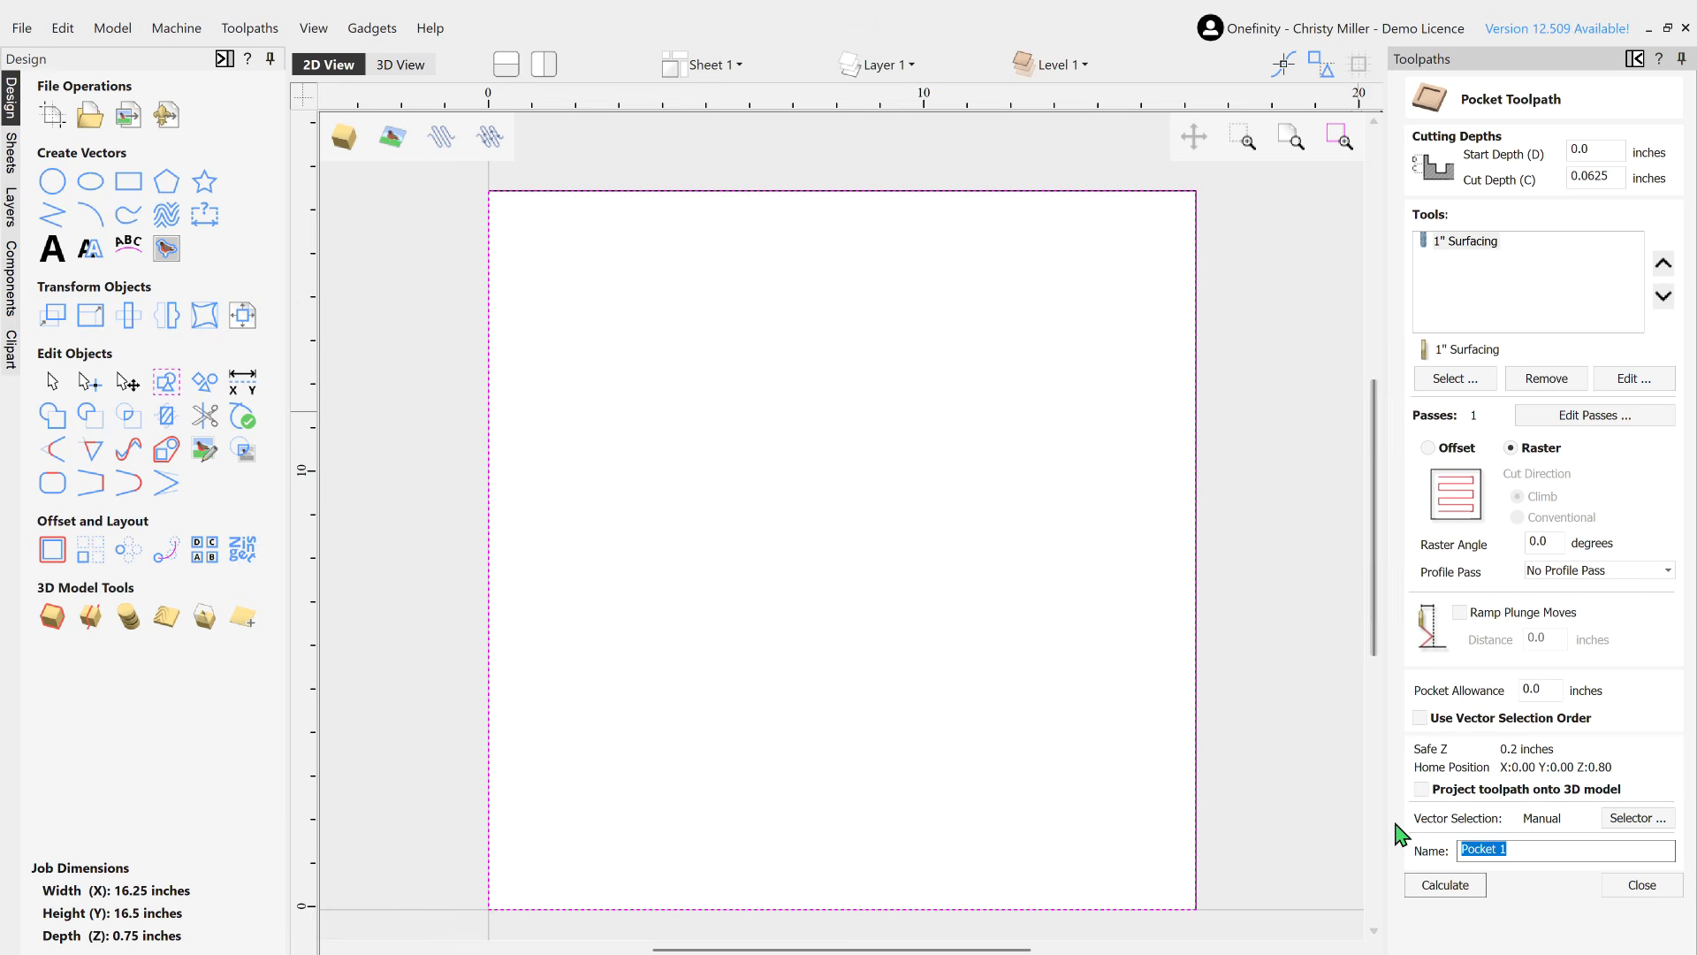
Step: Name the toolpath "Apprentice Flattening Pocket" and calculate it
{"action": "type", "text": "Apprentice Flat"}
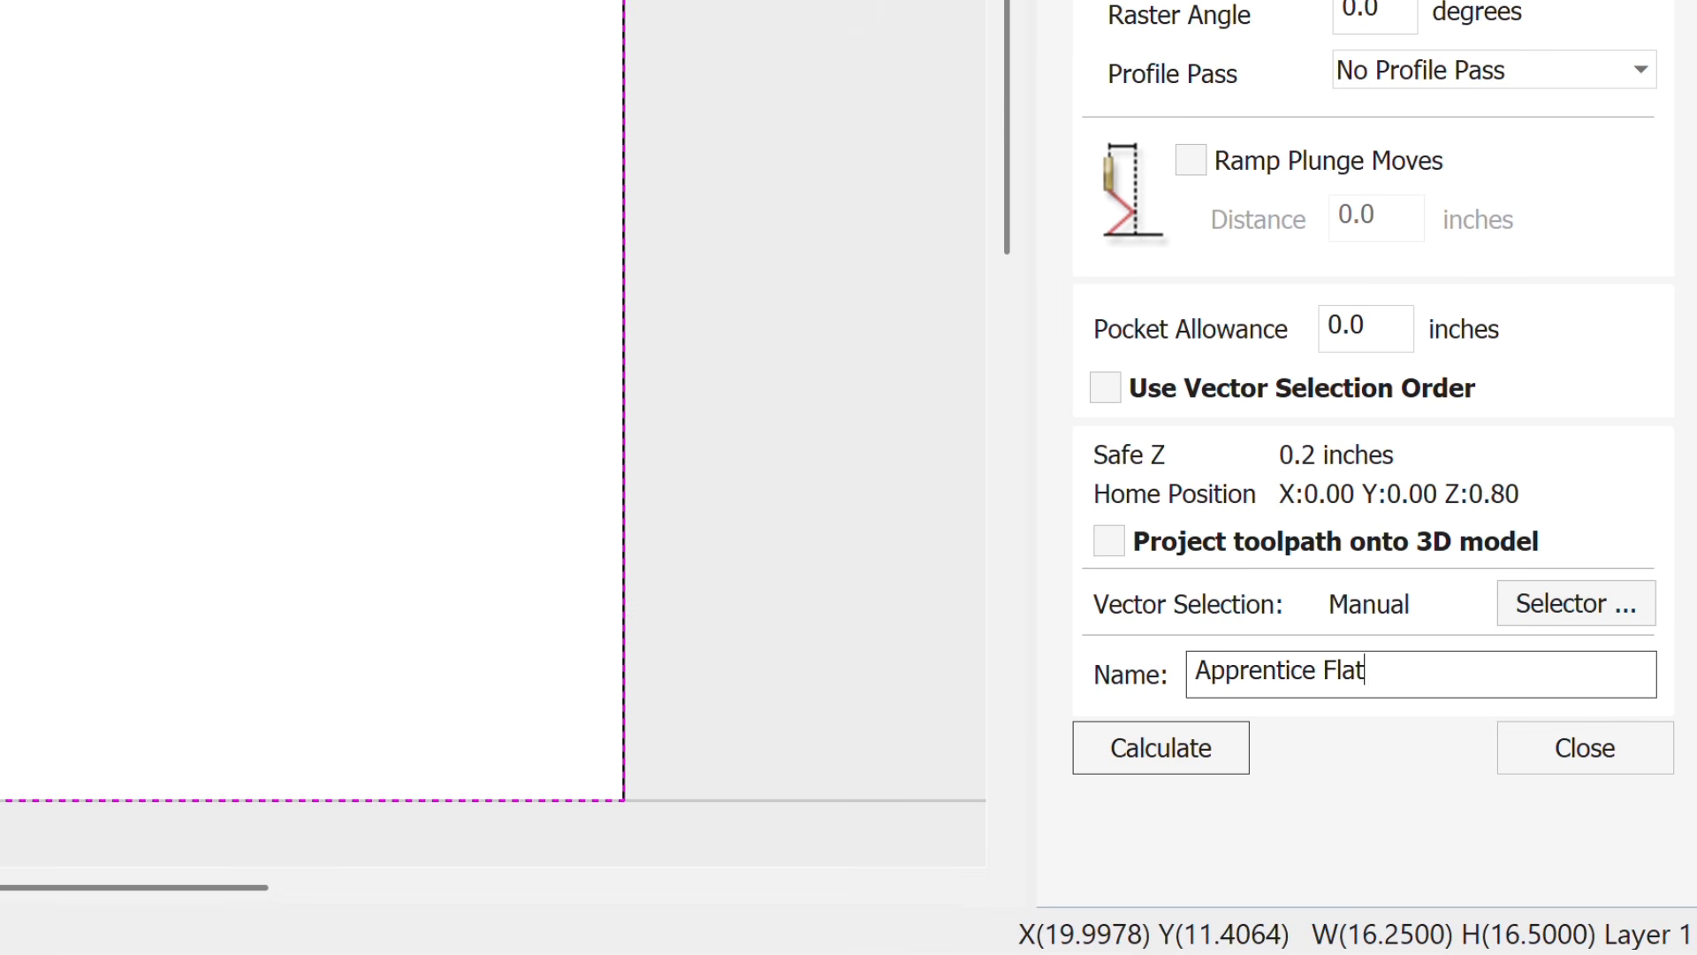
{"action": "type", "text": "tening Pocket"}
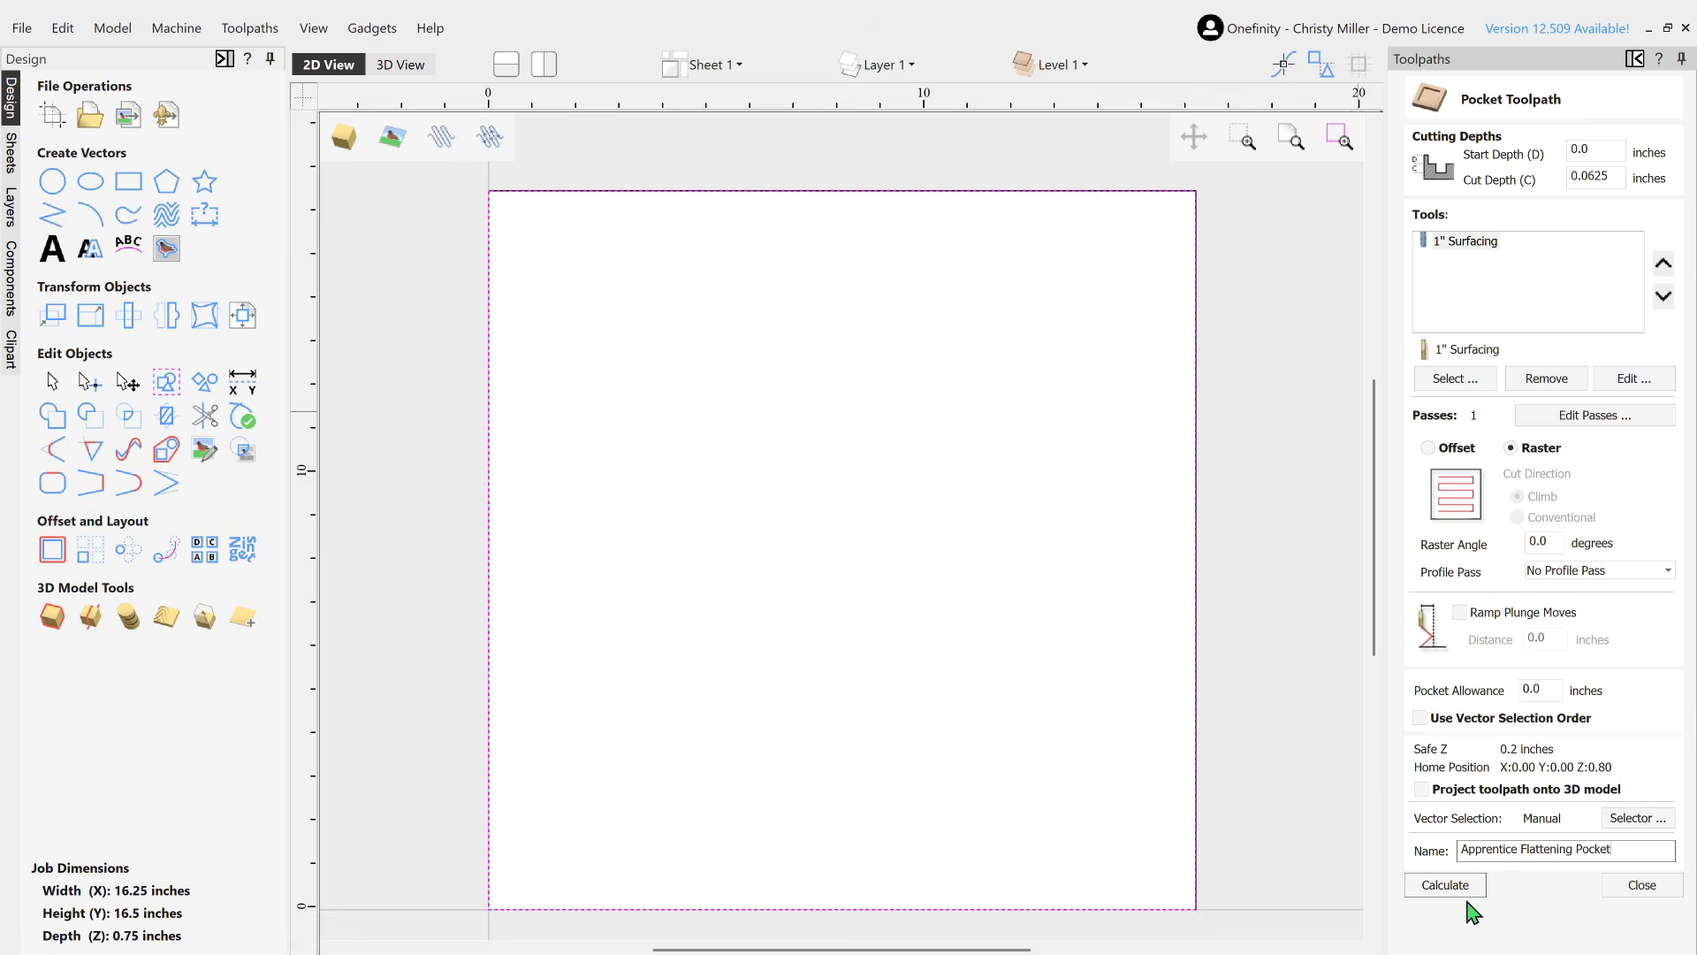
{"action": "left_click", "coordinate": [1160, 747]}
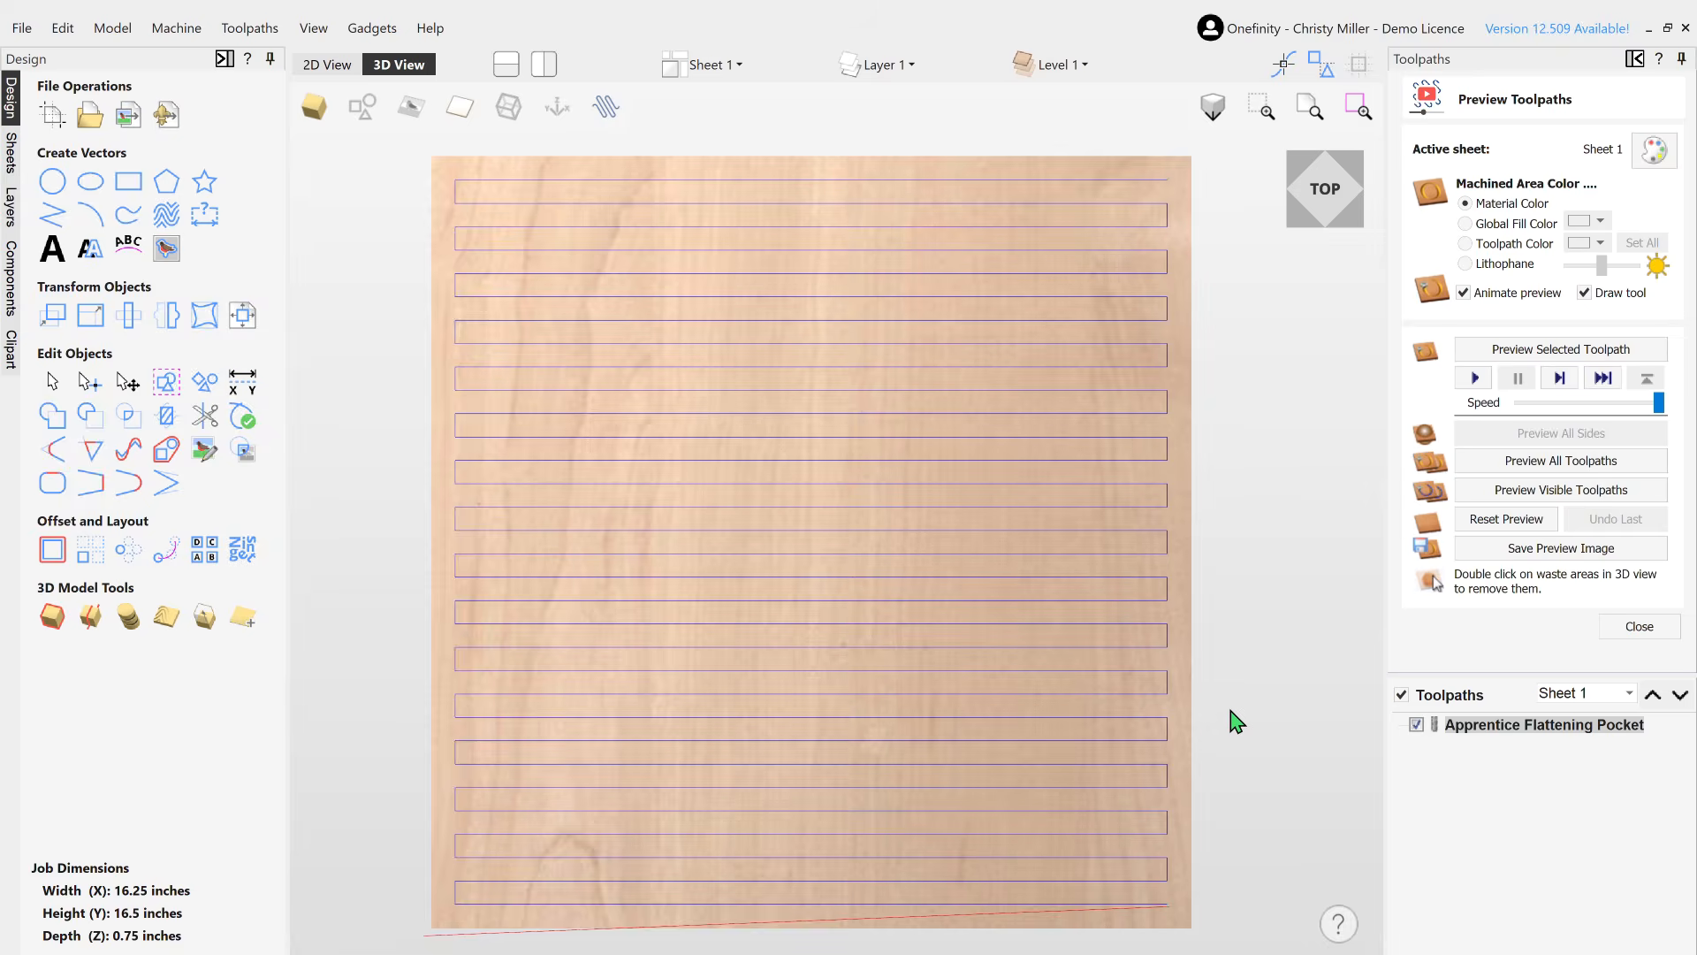
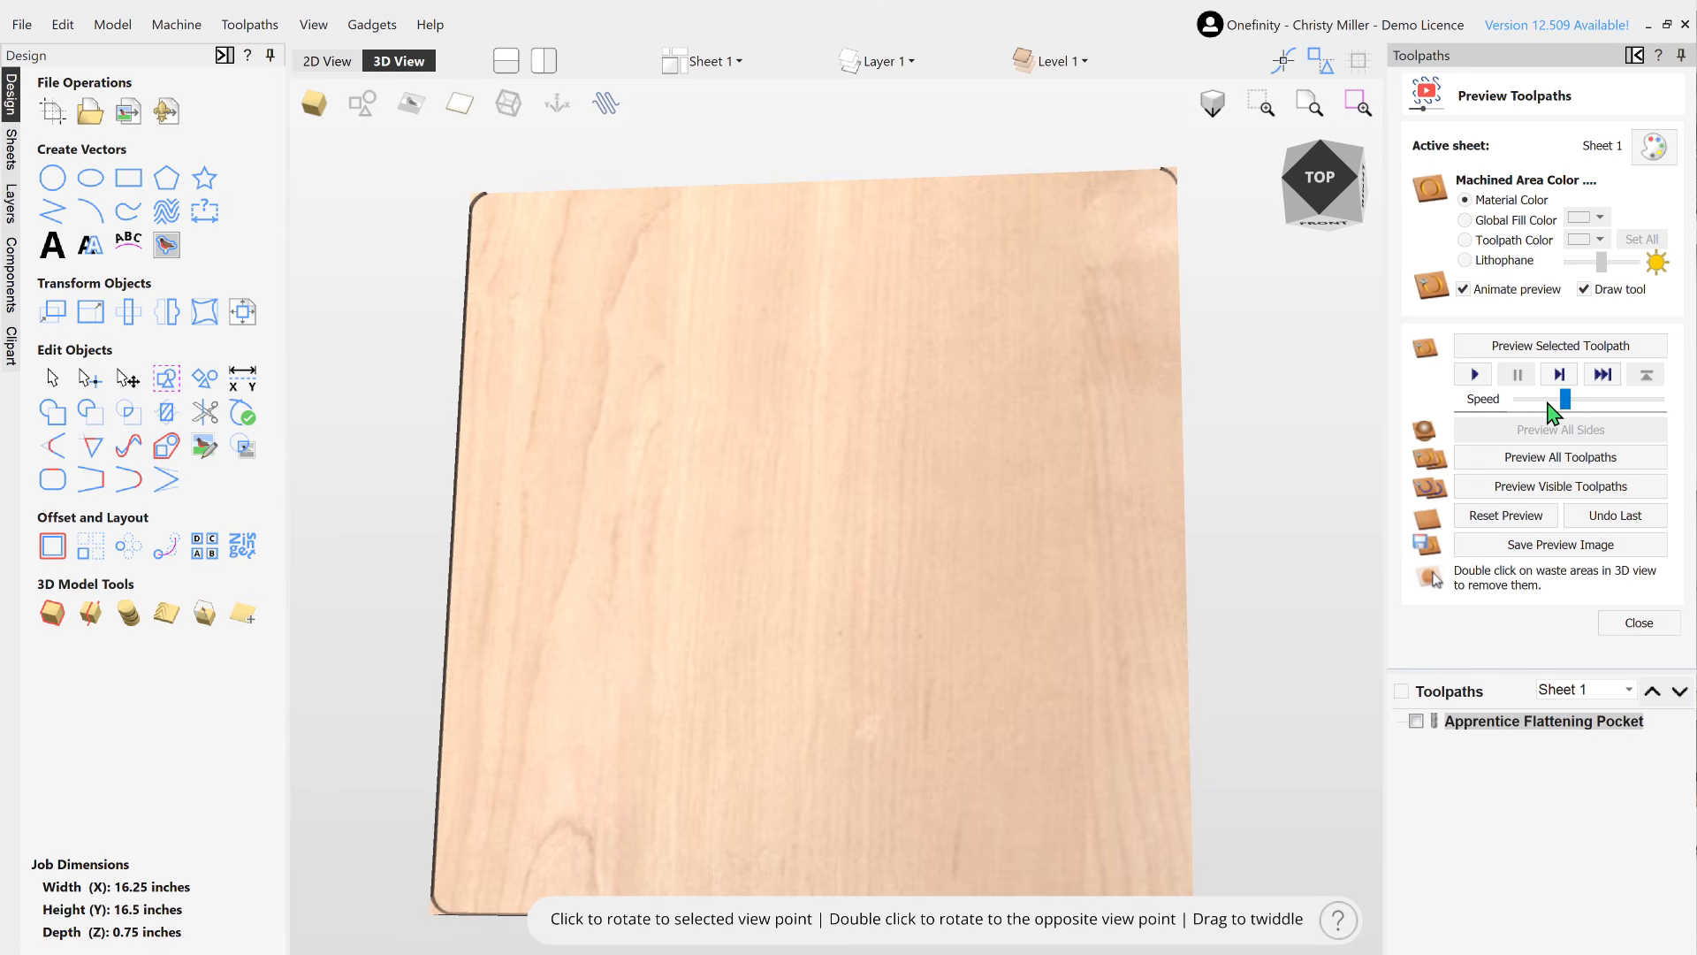
Step: Reset the simulation, make the Apprentice Flattening Pocket toolpath visible and preview the visible toolpaths
{"action": "left_click", "coordinate": [1480, 519]}
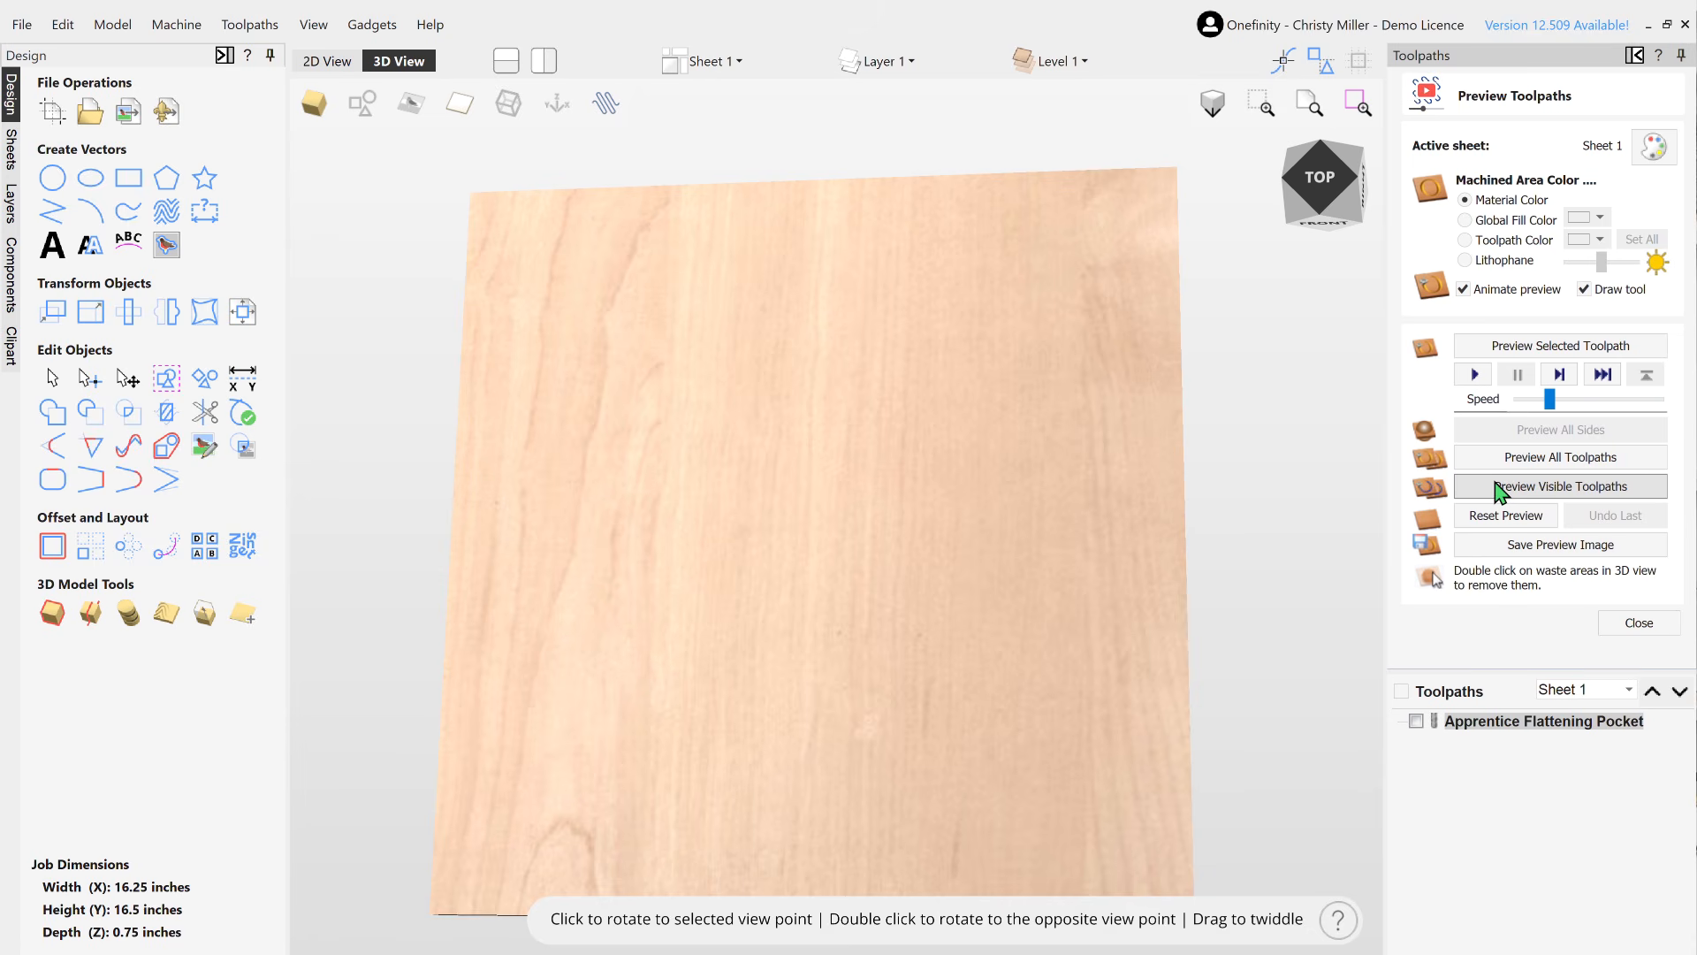
{"action": "left_click", "coordinate": [1495, 493]}
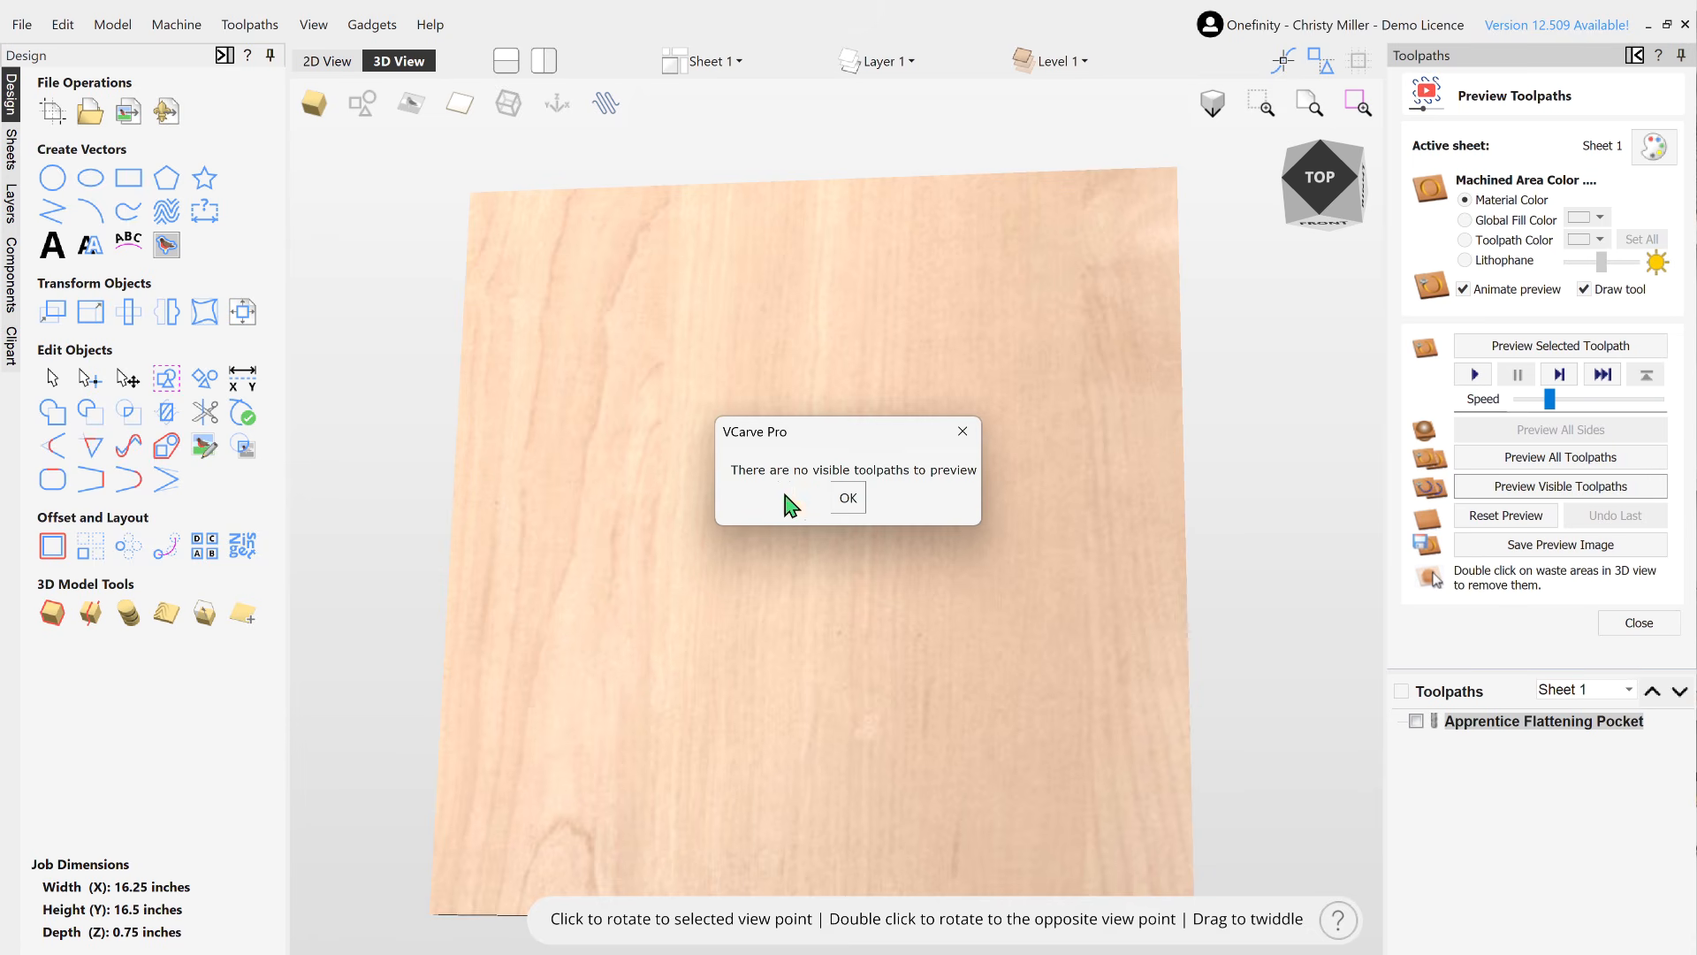
{"action": "left_click", "coordinate": [846, 499]}
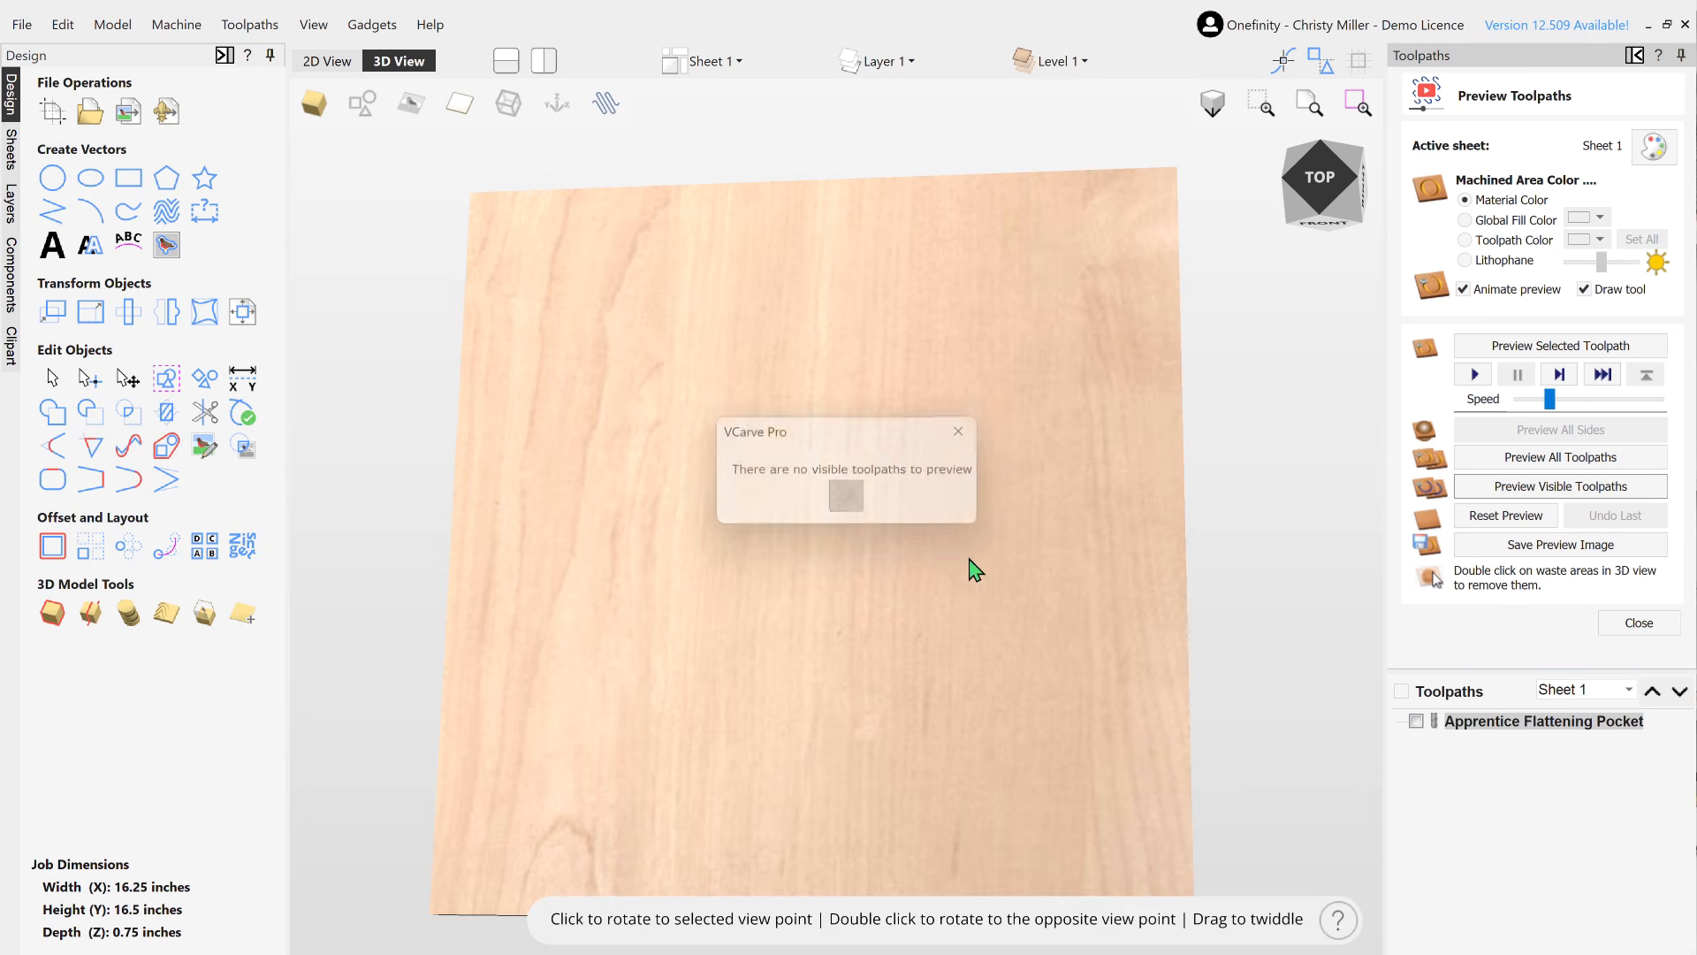
{"action": "left_click", "coordinate": [1416, 720]}
{"action": "left_click", "coordinate": [1503, 487]}
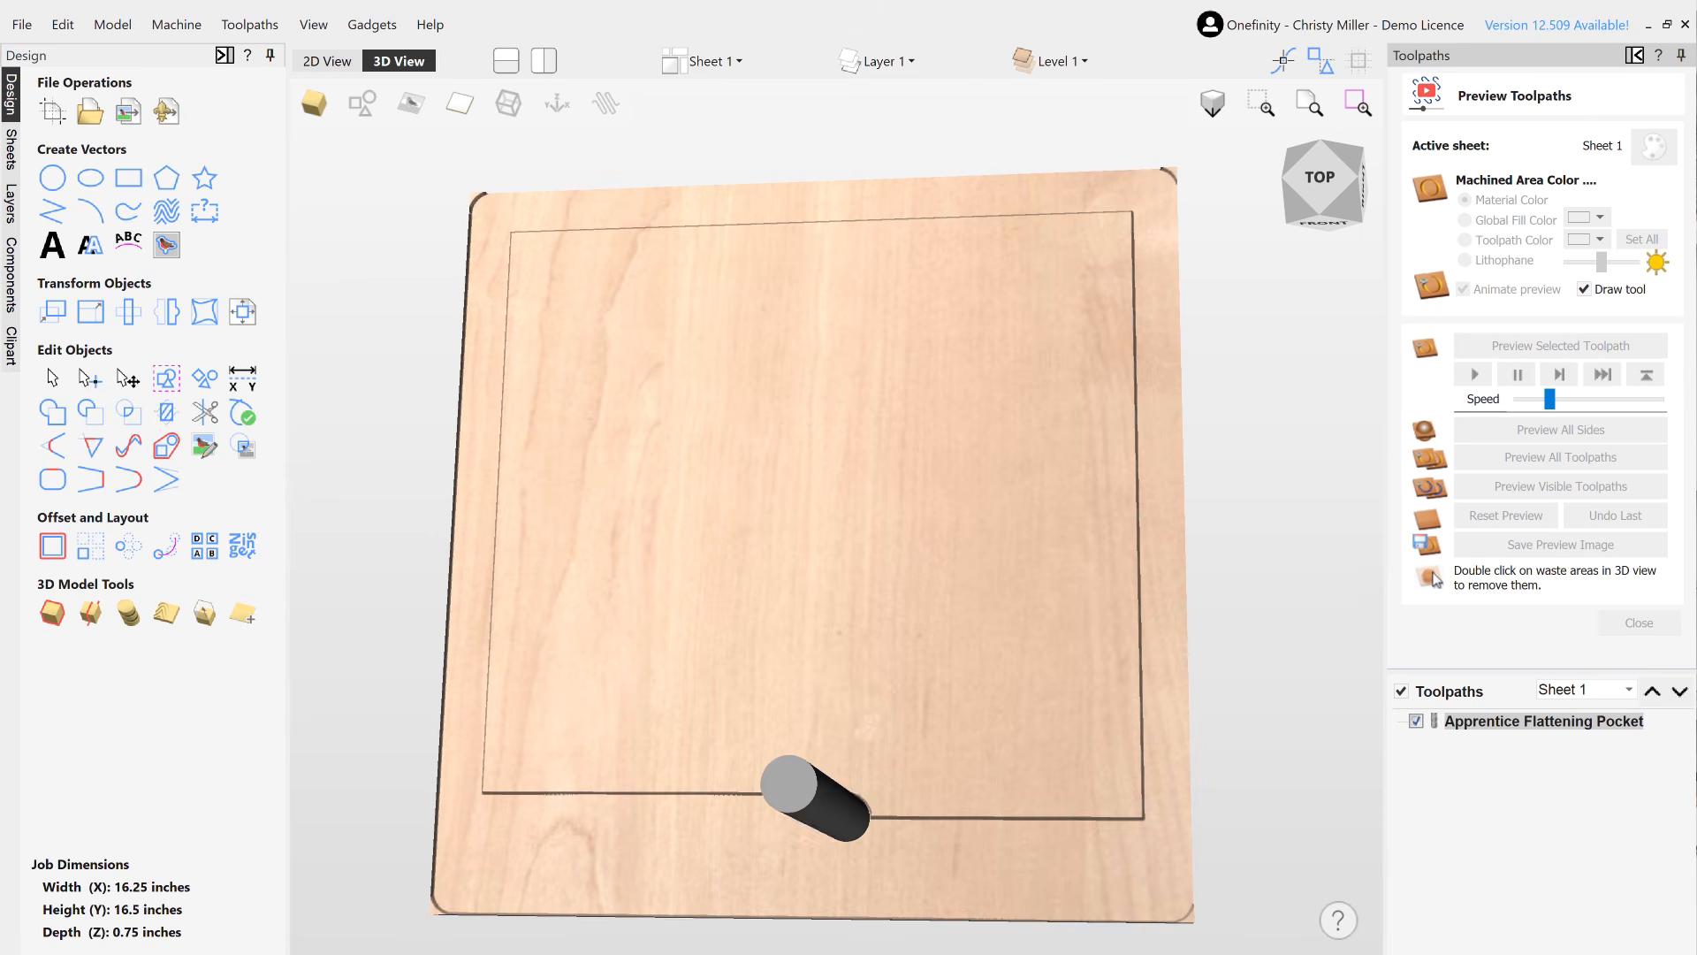
Step: Enlarge the pocket's boundary rectangle slightly beyond the board's edges on all sides and recalculate the Apprentice Flattening Pocket toolpath
{"action": "double_click", "coordinate": [1467, 723]}
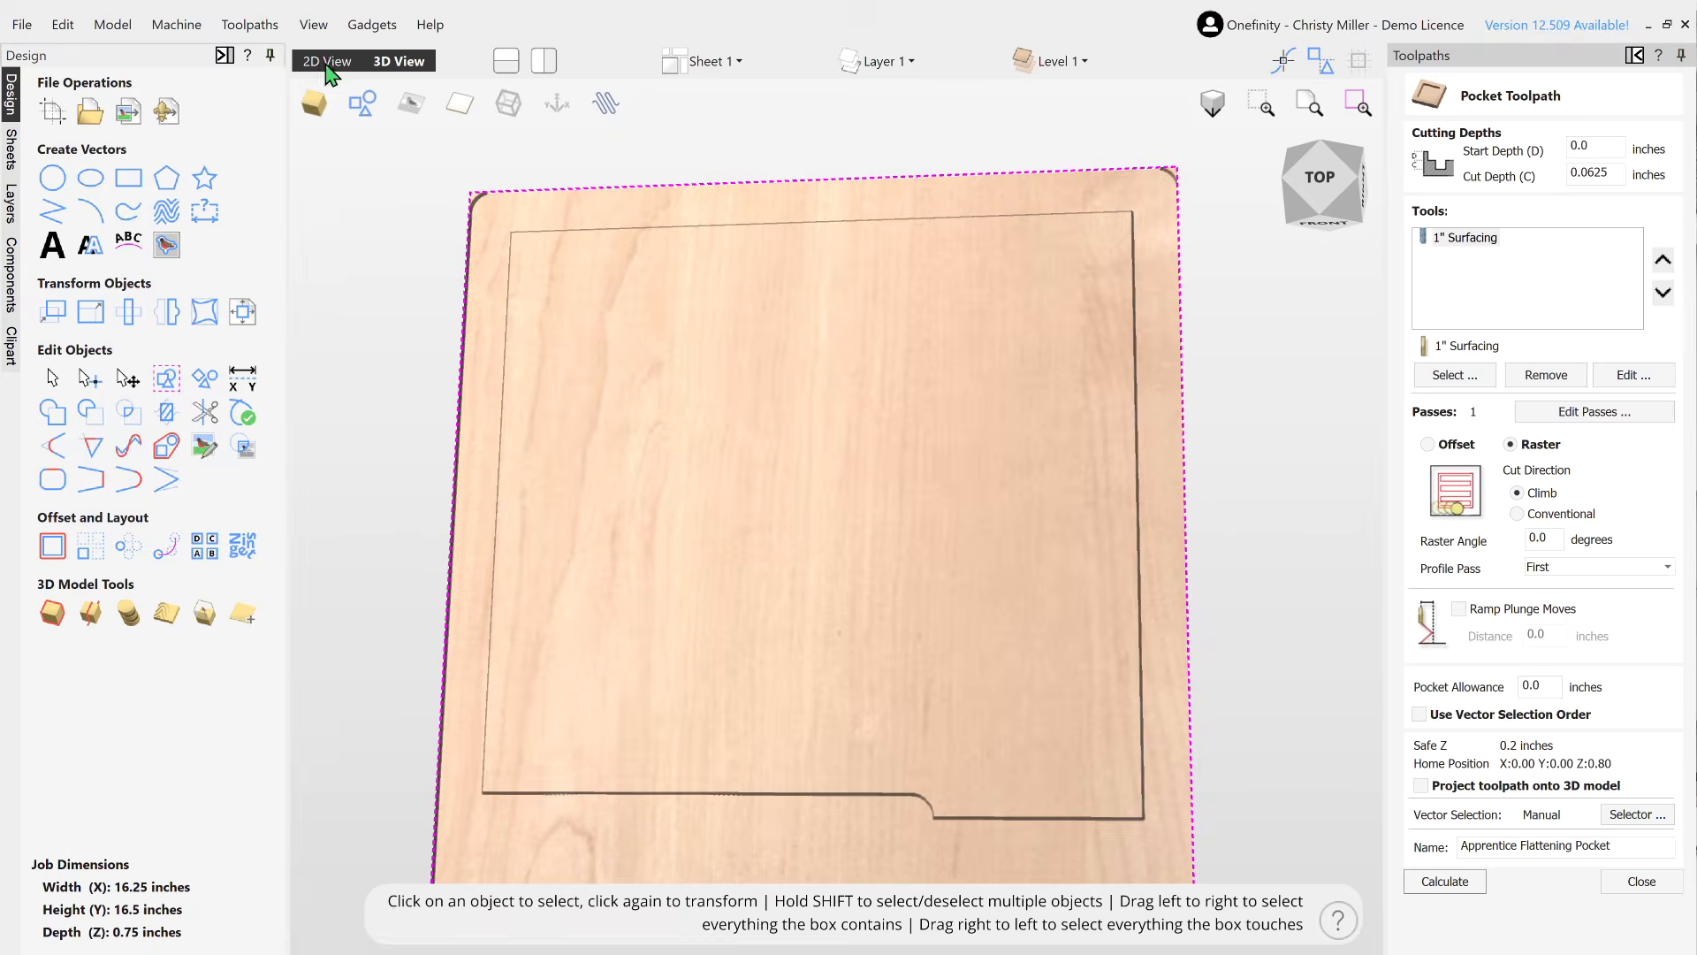
{"action": "left_click", "coordinate": [328, 62]}
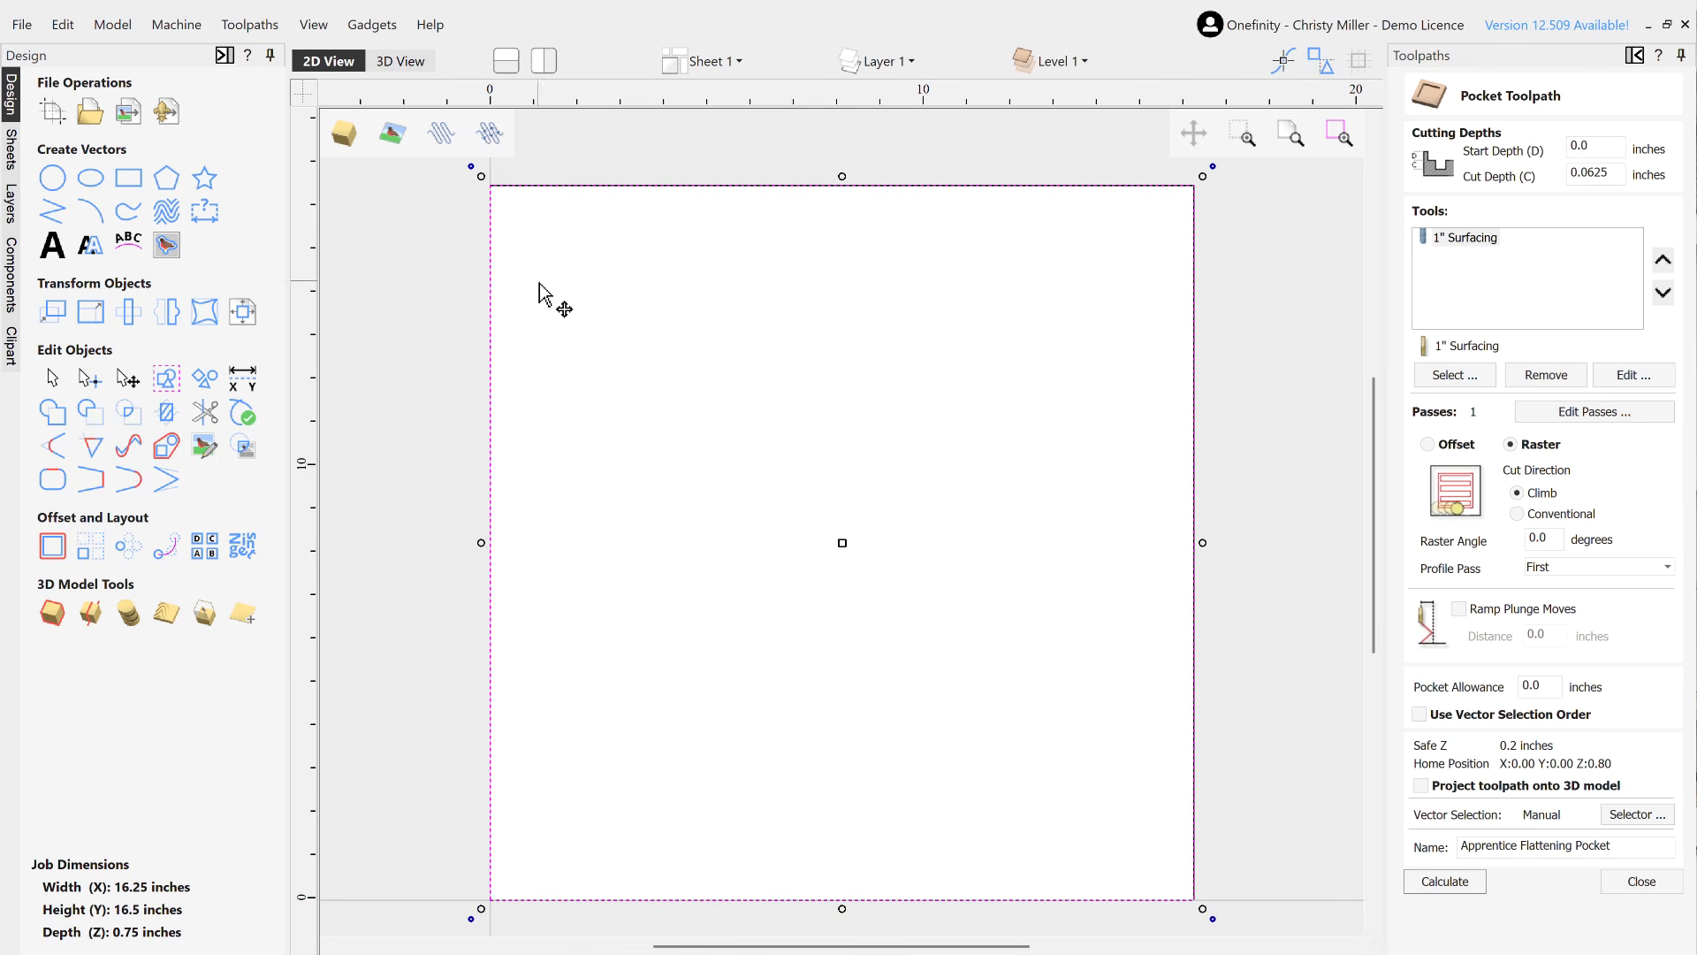
{"action": "left_click", "coordinate": [130, 183]}
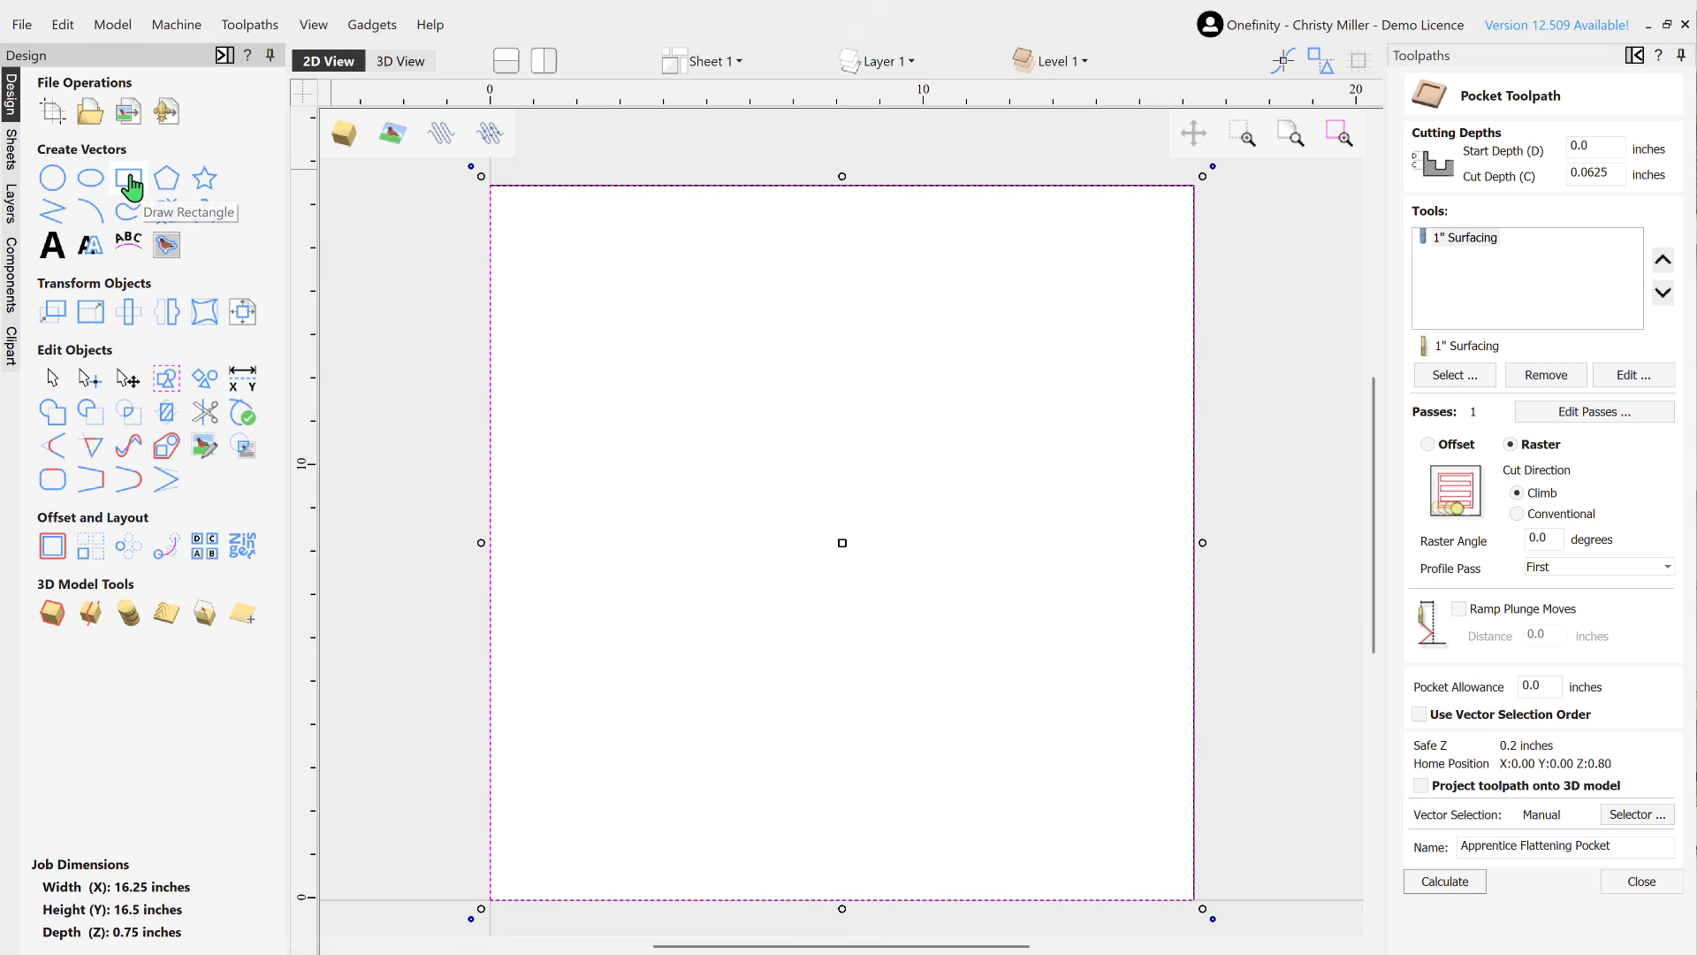
{"action": "left_click", "coordinate": [130, 183]}
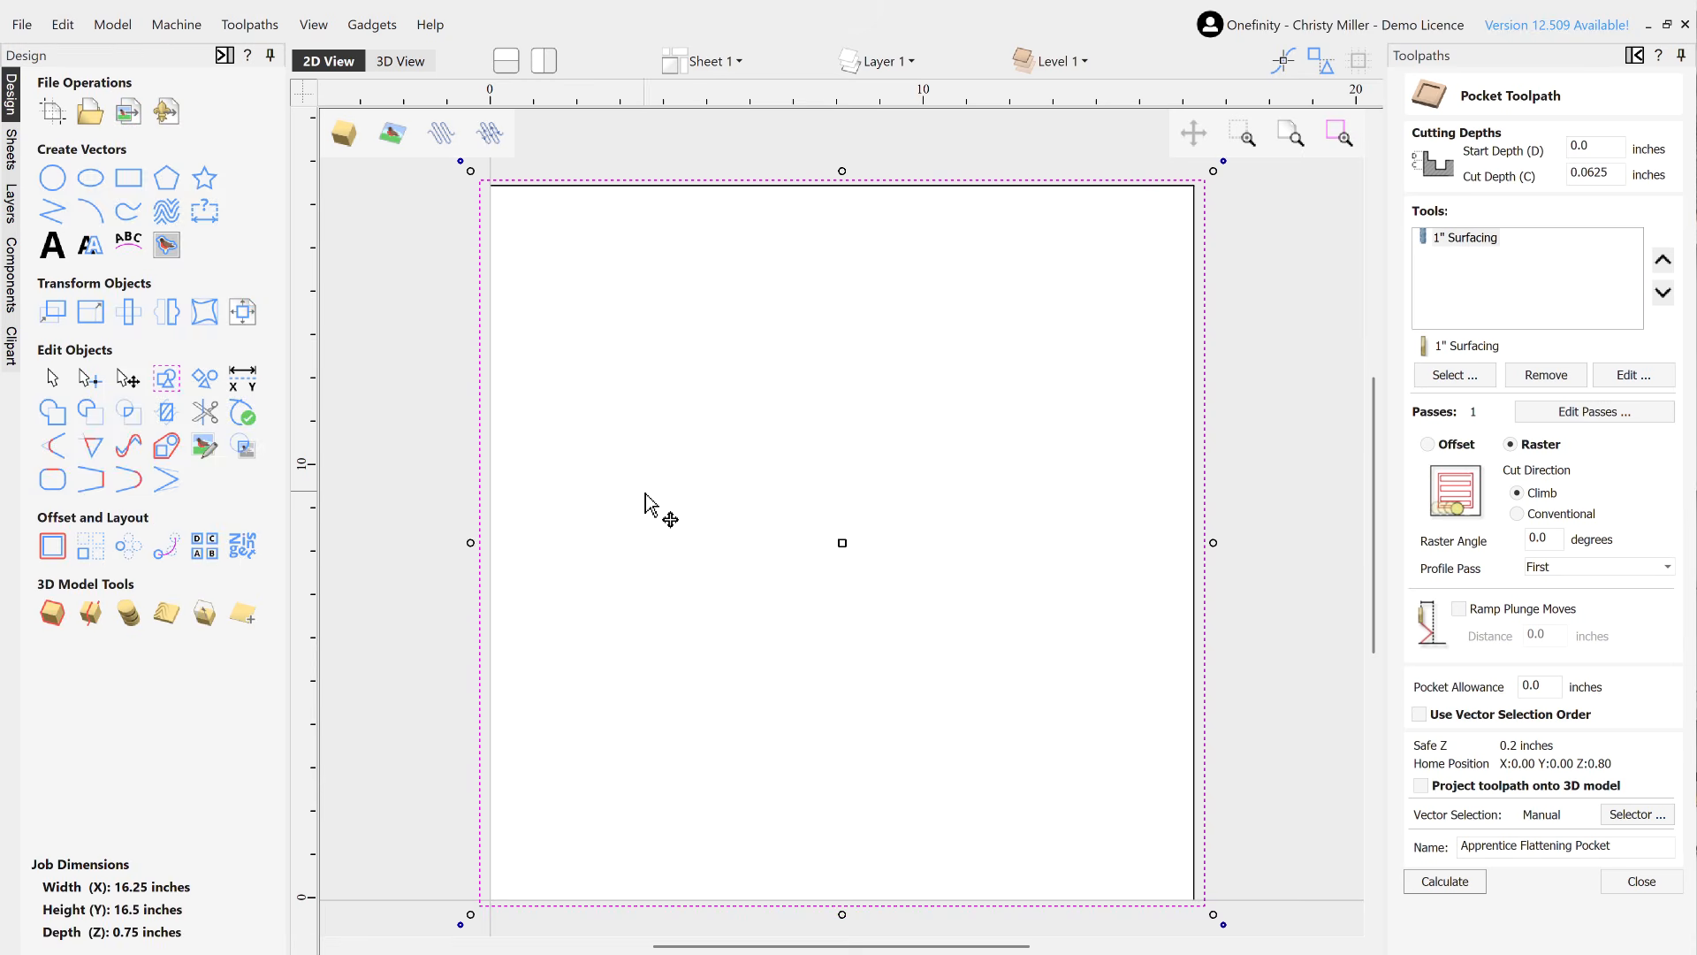
{"action": "left_click", "coordinate": [1450, 882]}
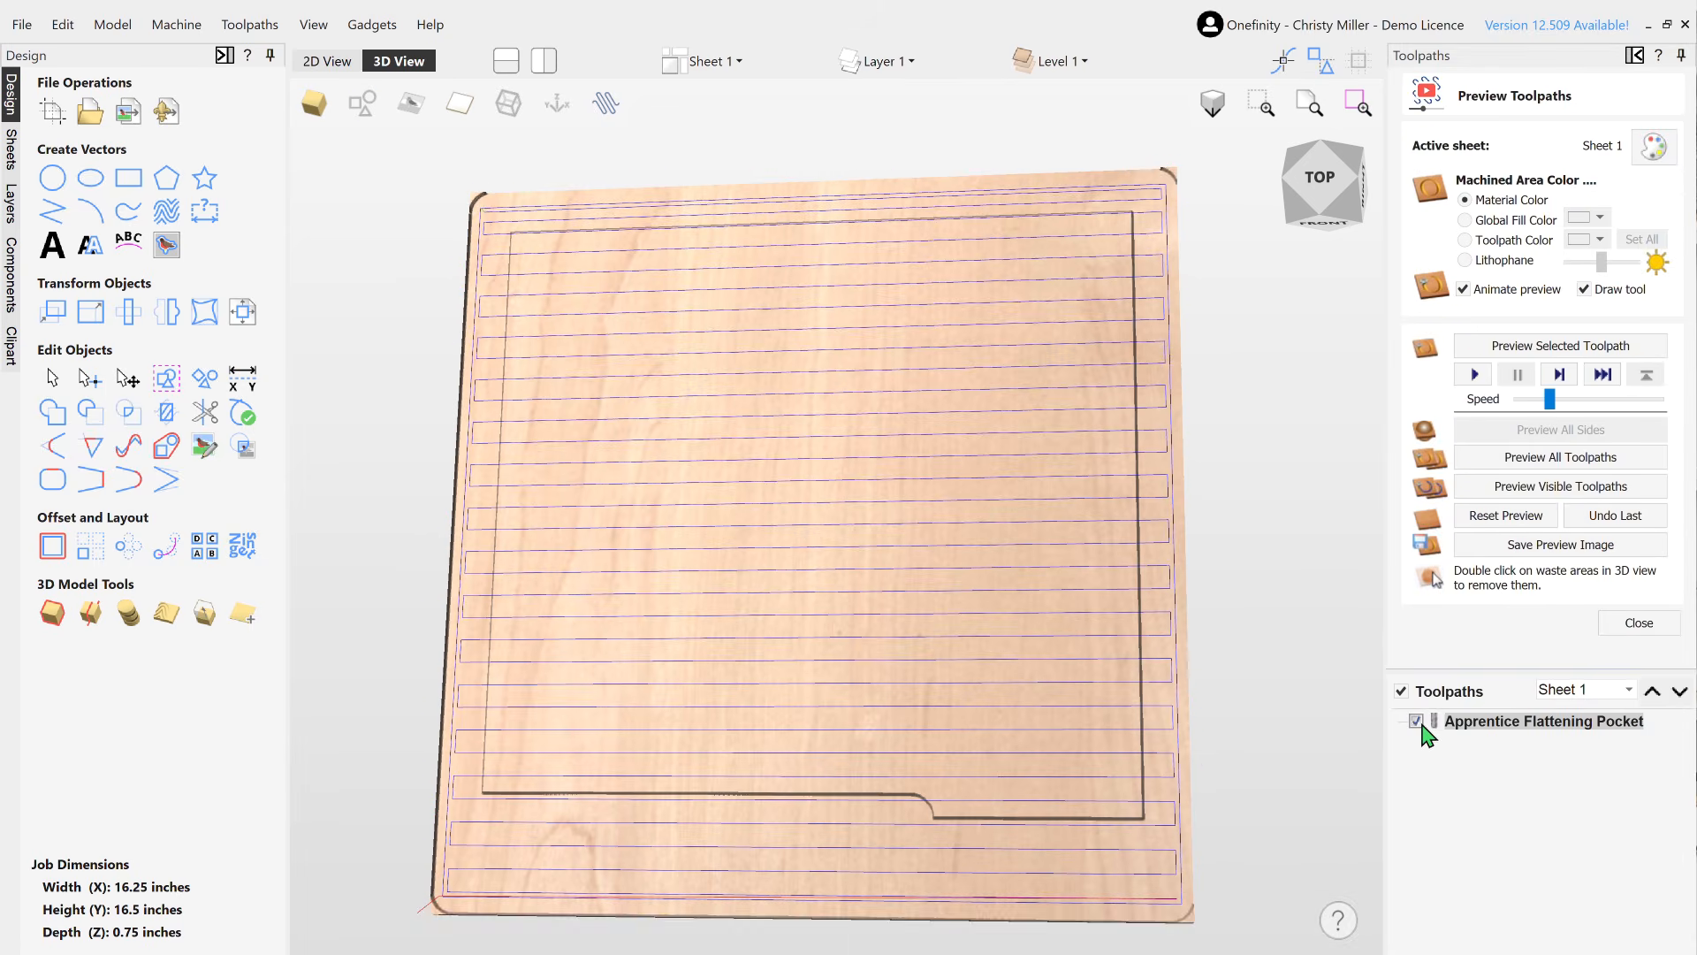
Step: Reset the simulation, preview the recalculated flattening pocket on the board and close the preview
{"action": "left_click", "coordinate": [1493, 520]}
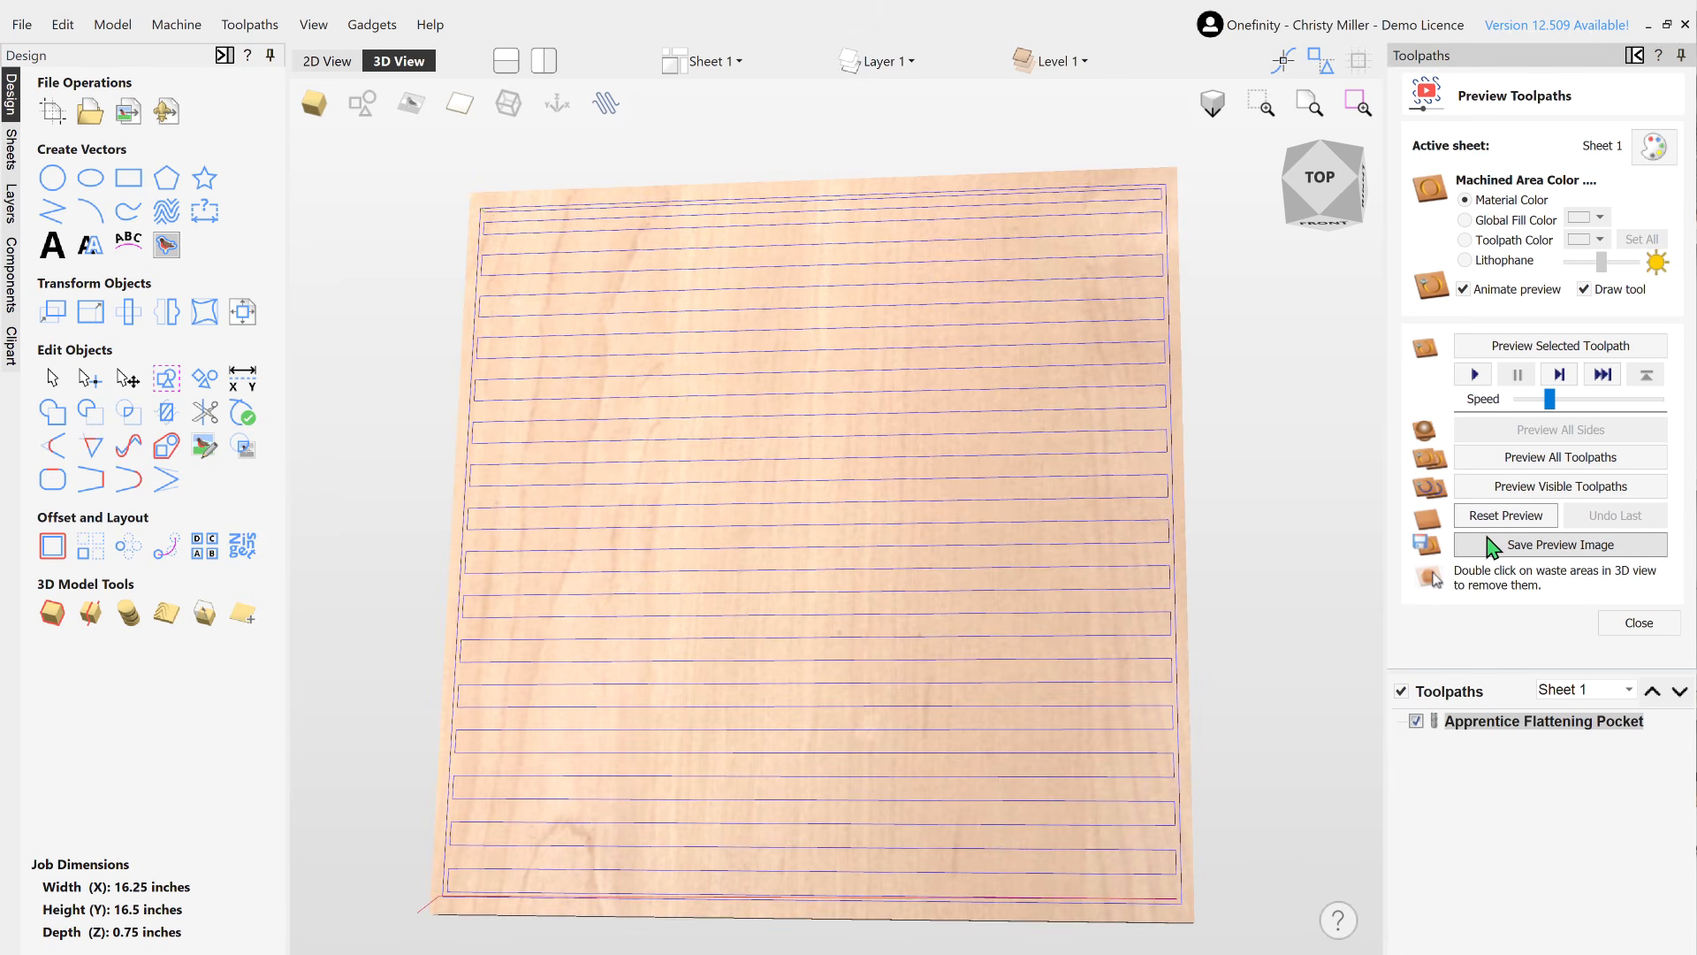
{"action": "left_click", "coordinate": [1535, 497]}
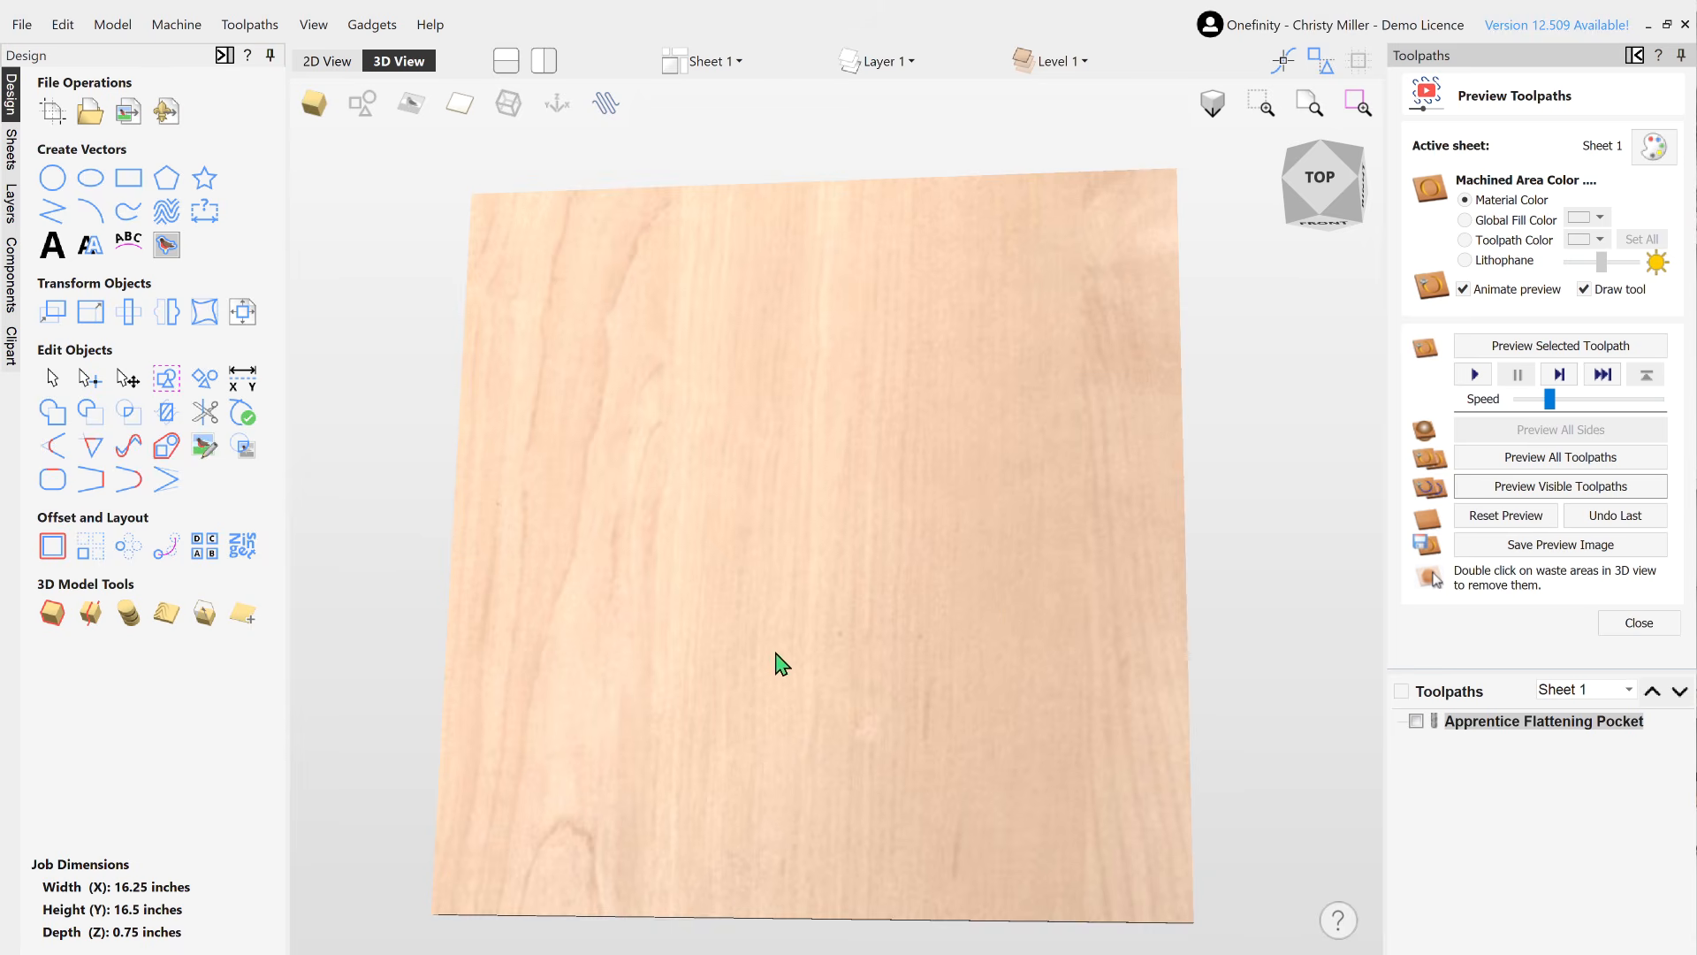
{"action": "left_click_drag", "start_coordinate": [775, 652], "coordinate": [800, 622]}
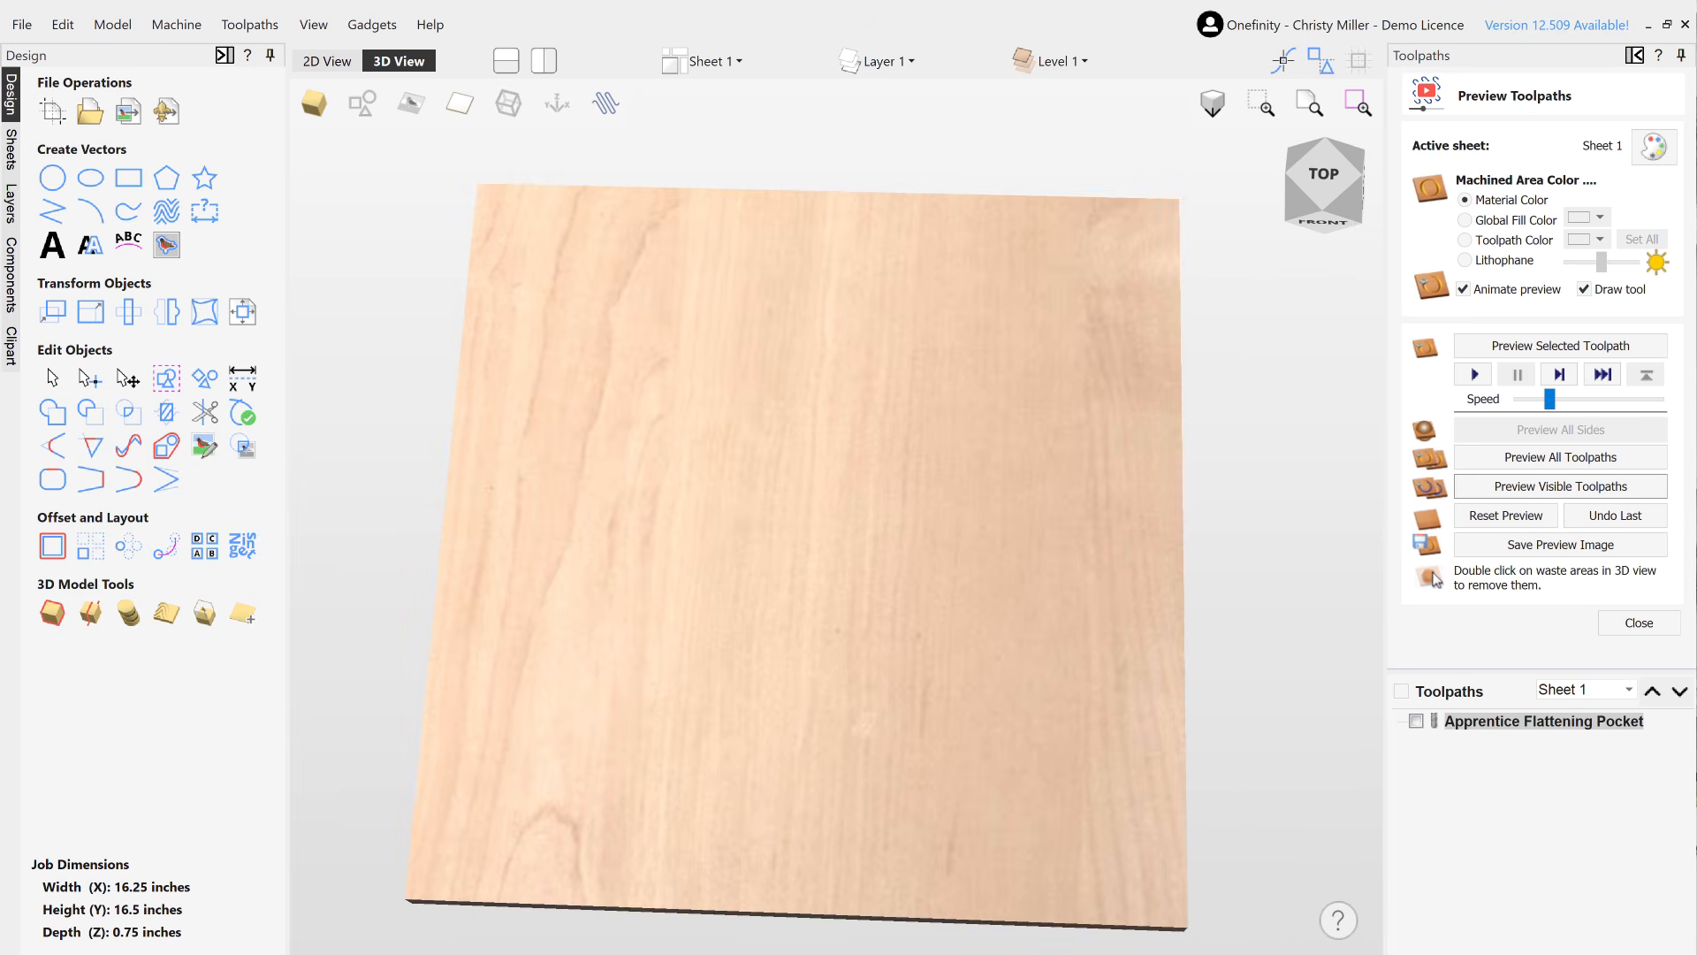
{"action": "left_click", "coordinate": [1661, 623]}
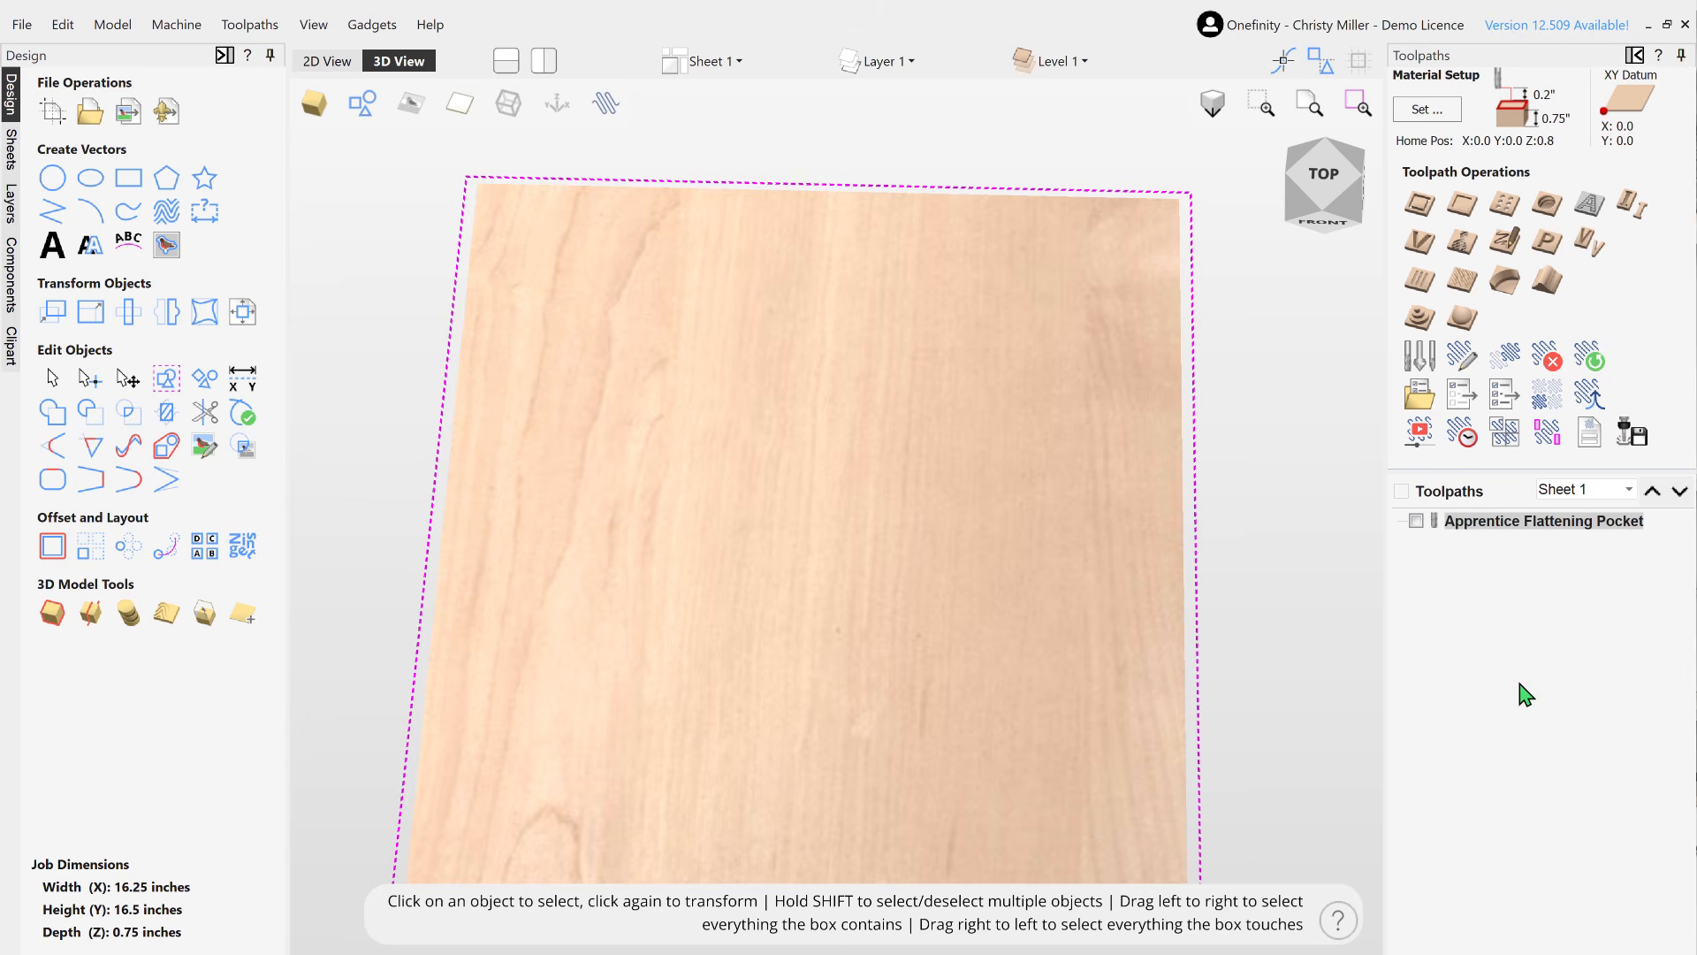
Step: Save the visible toolpath as Apprentice Flattening Pocket.ngc for the Elite (Redline) Foreman machine with the Onefinity Redline (inch) post processor
{"action": "left_click", "coordinate": [1415, 521]}
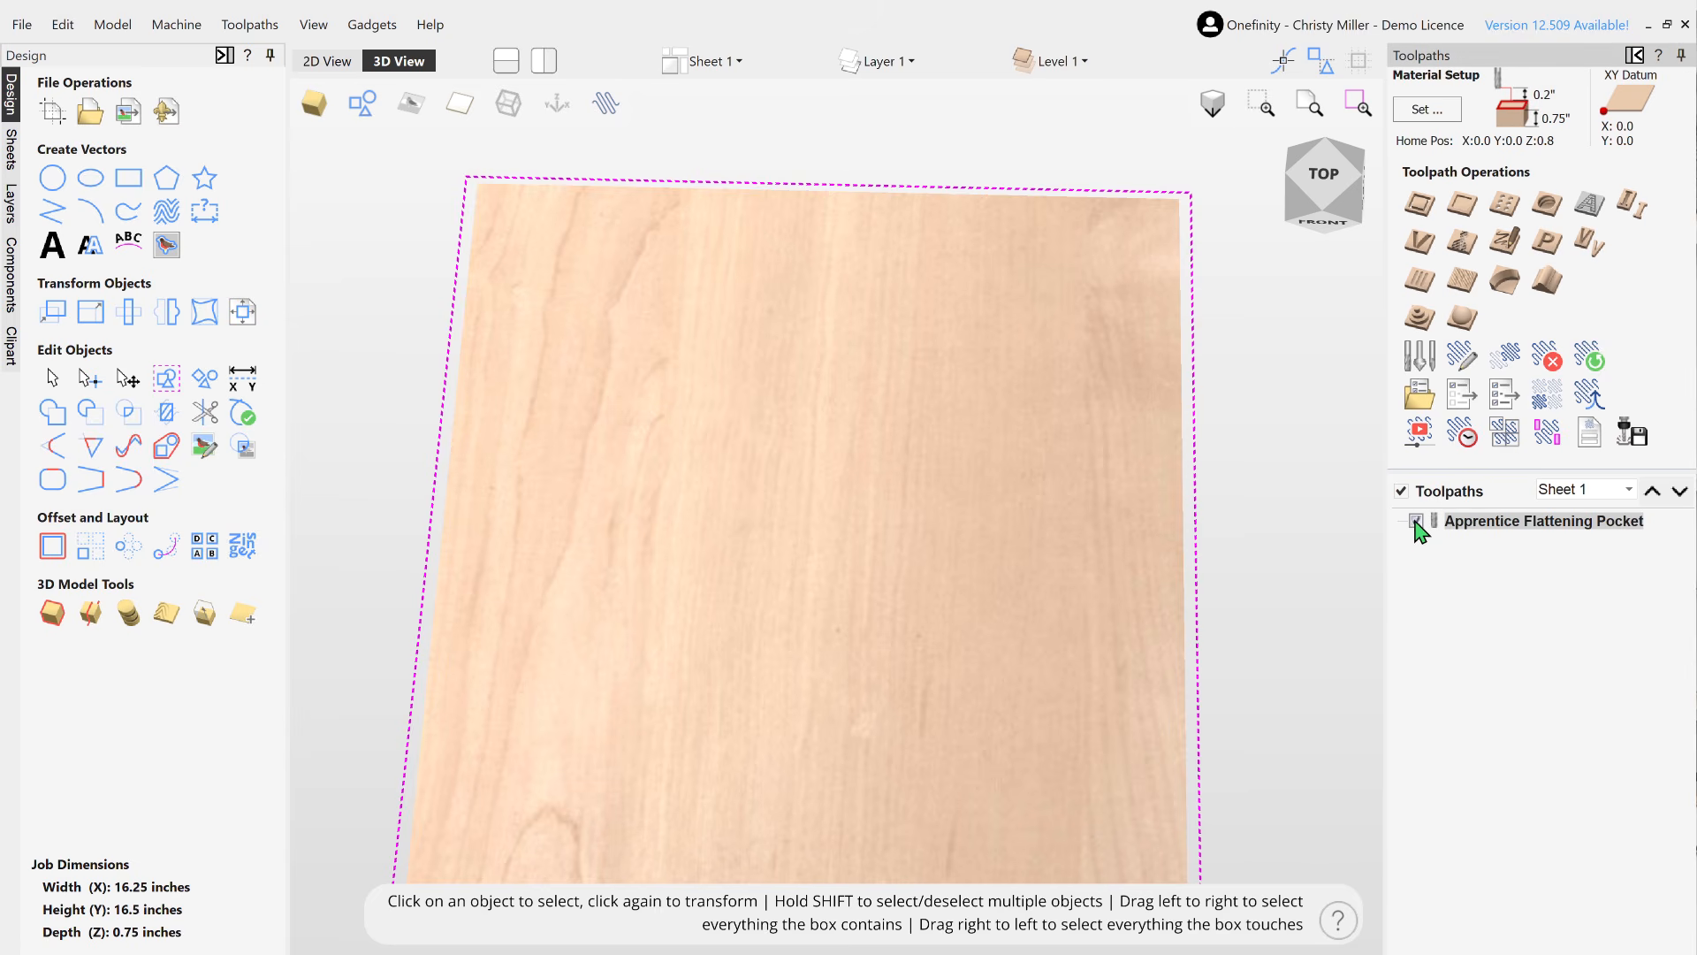
{"action": "left_click", "coordinate": [1631, 434]}
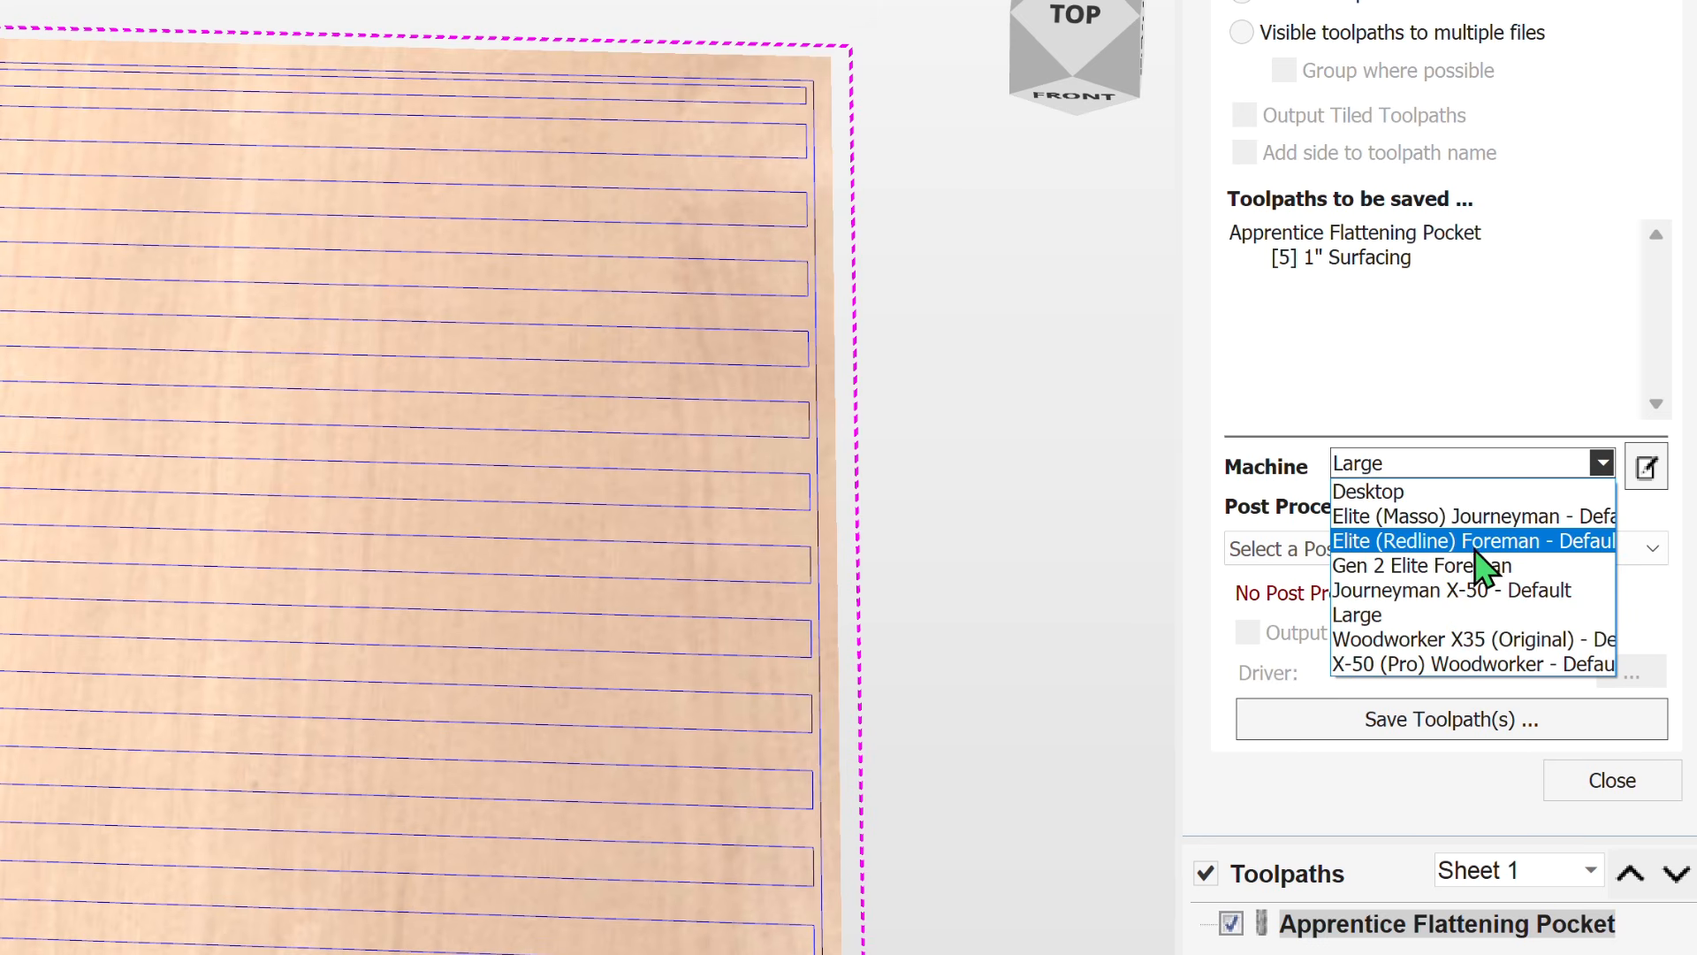
{"action": "left_click", "coordinate": [1485, 540]}
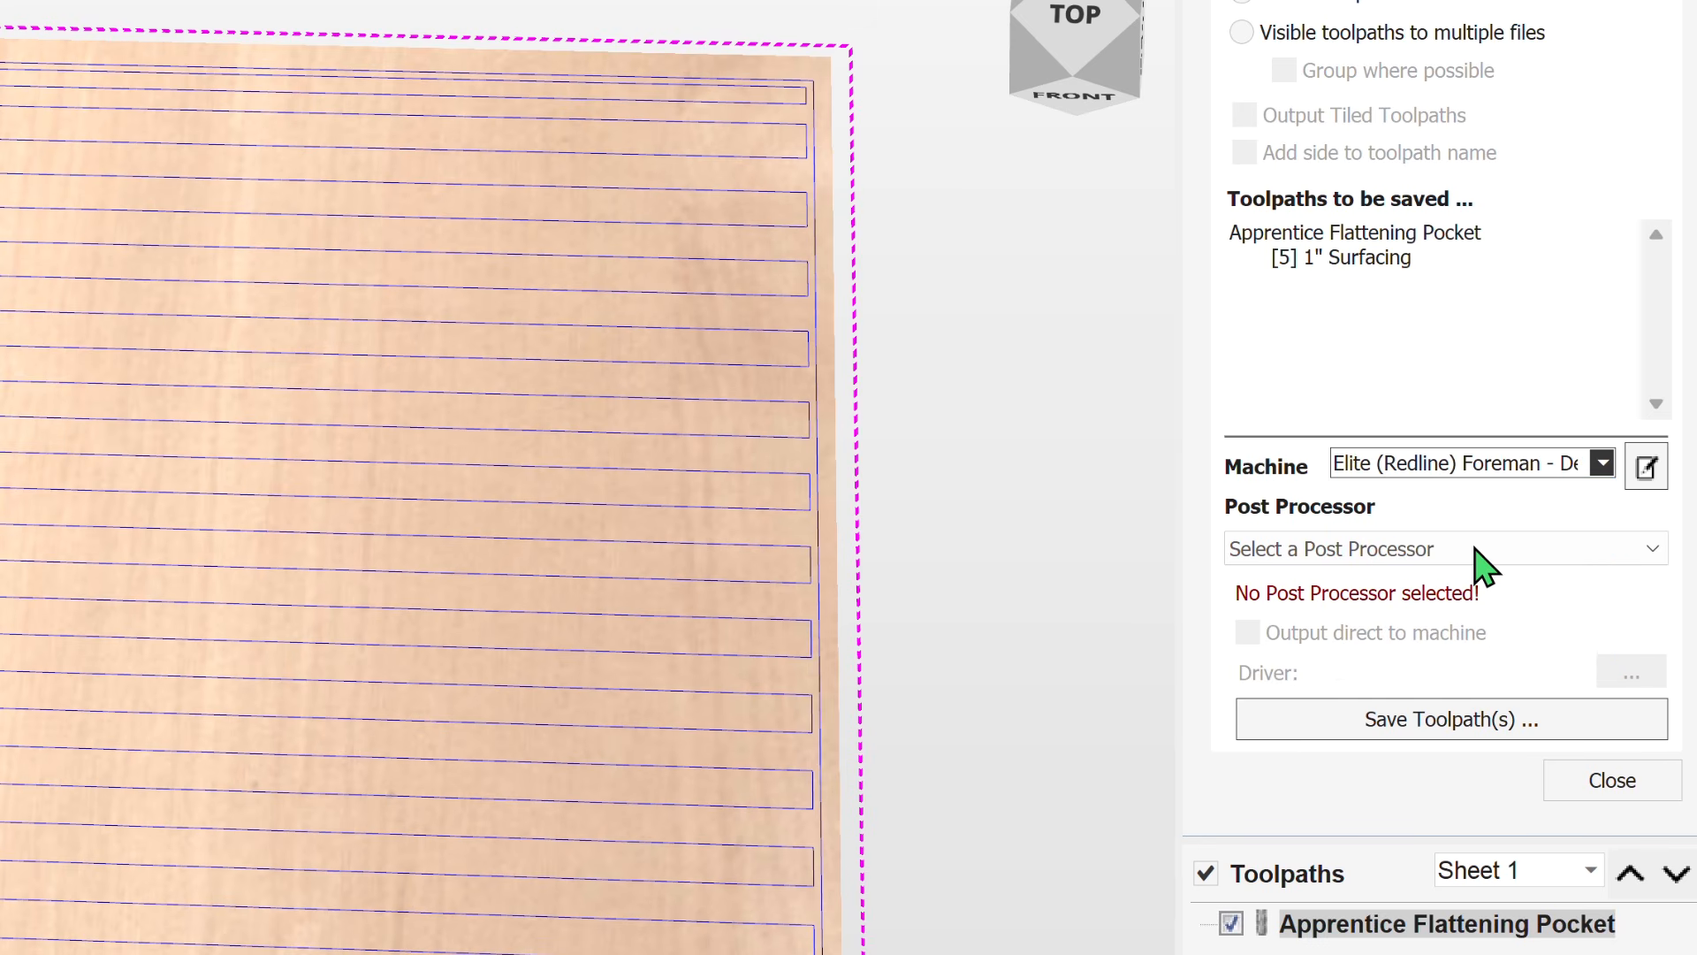
{"action": "left_click", "coordinate": [1467, 559]}
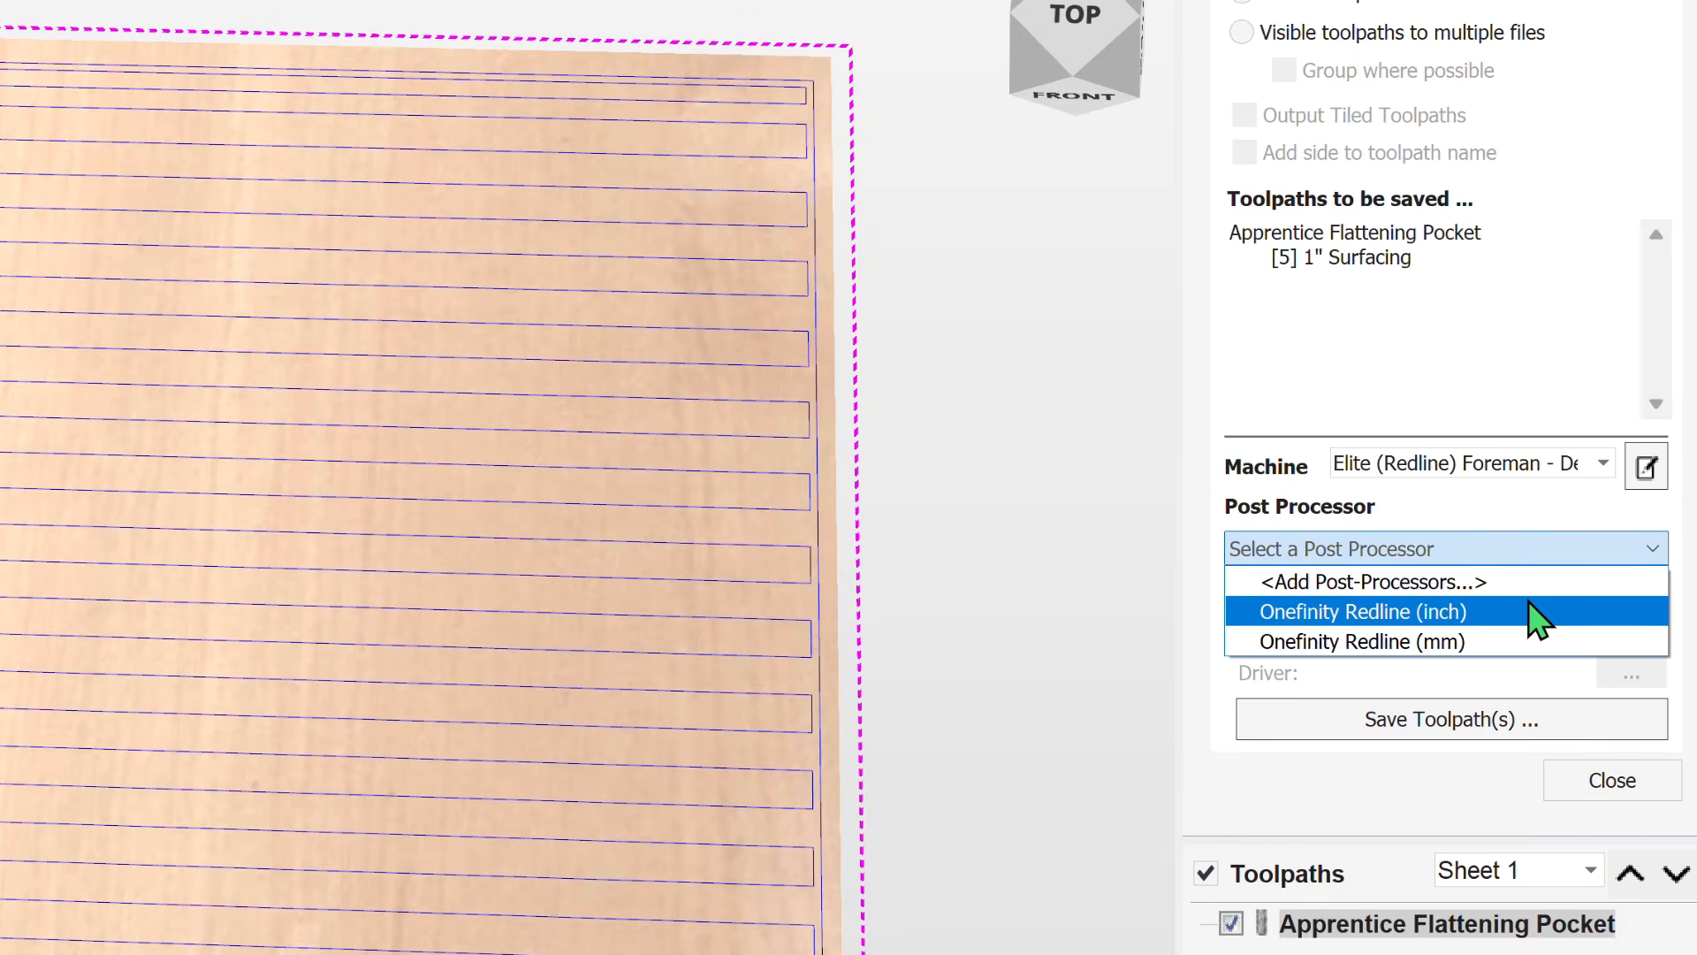
{"action": "left_click", "coordinate": [1537, 618]}
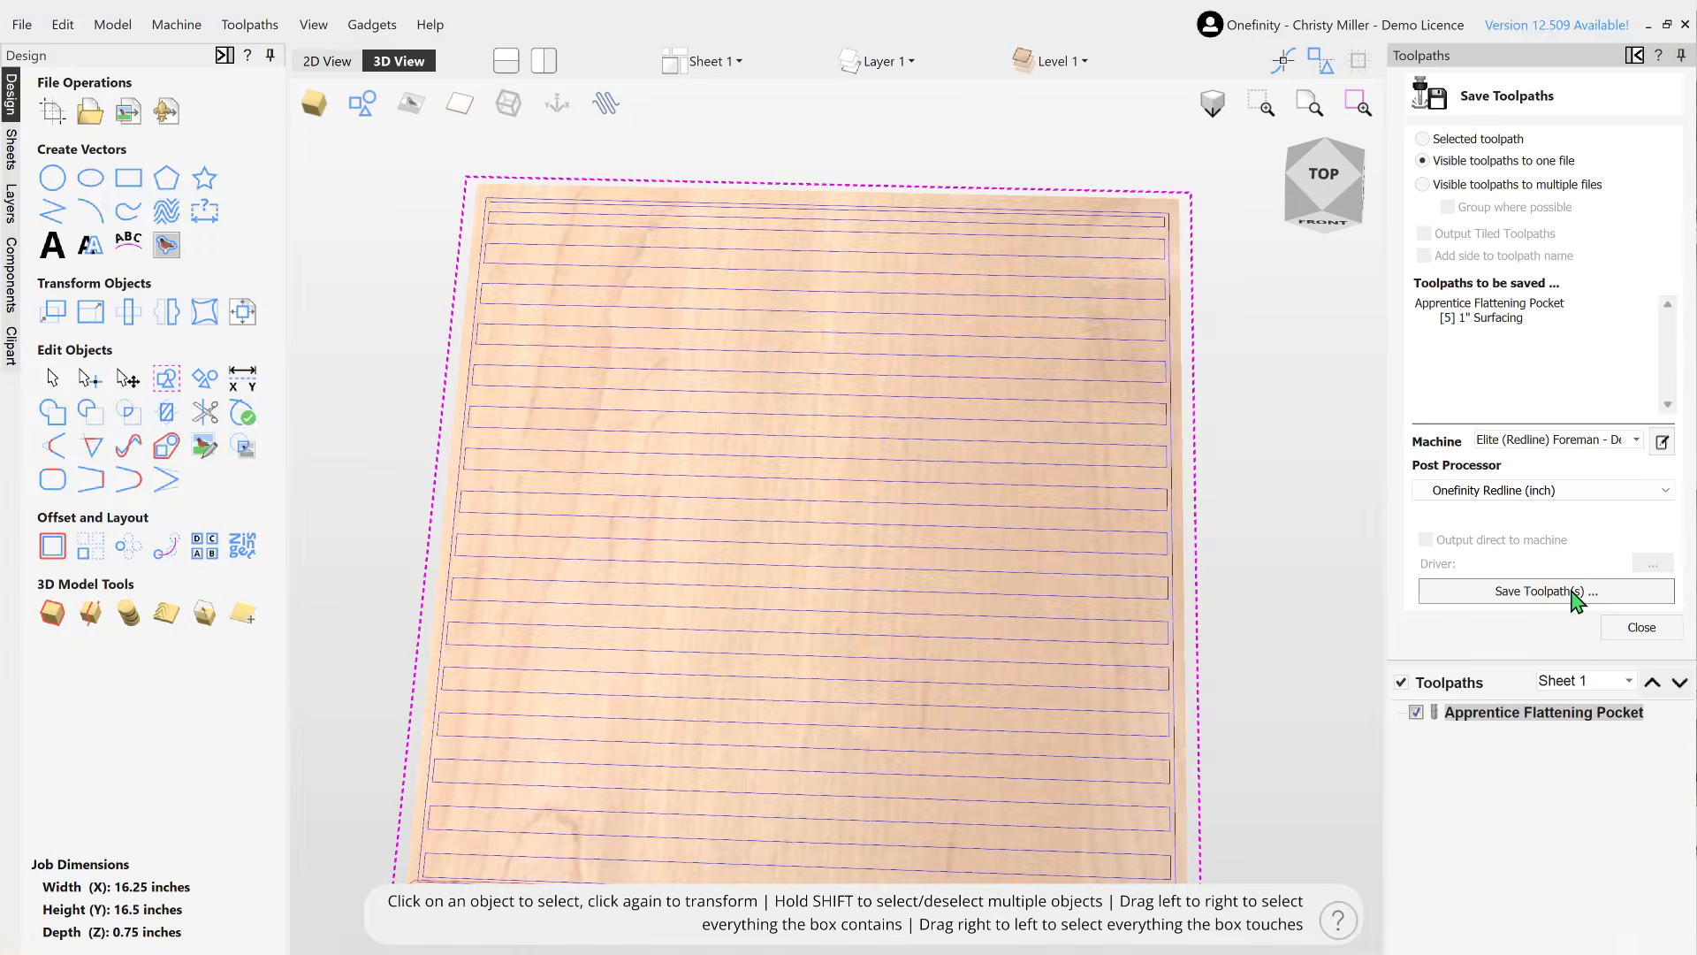
{"action": "left_click", "coordinate": [1503, 720]}
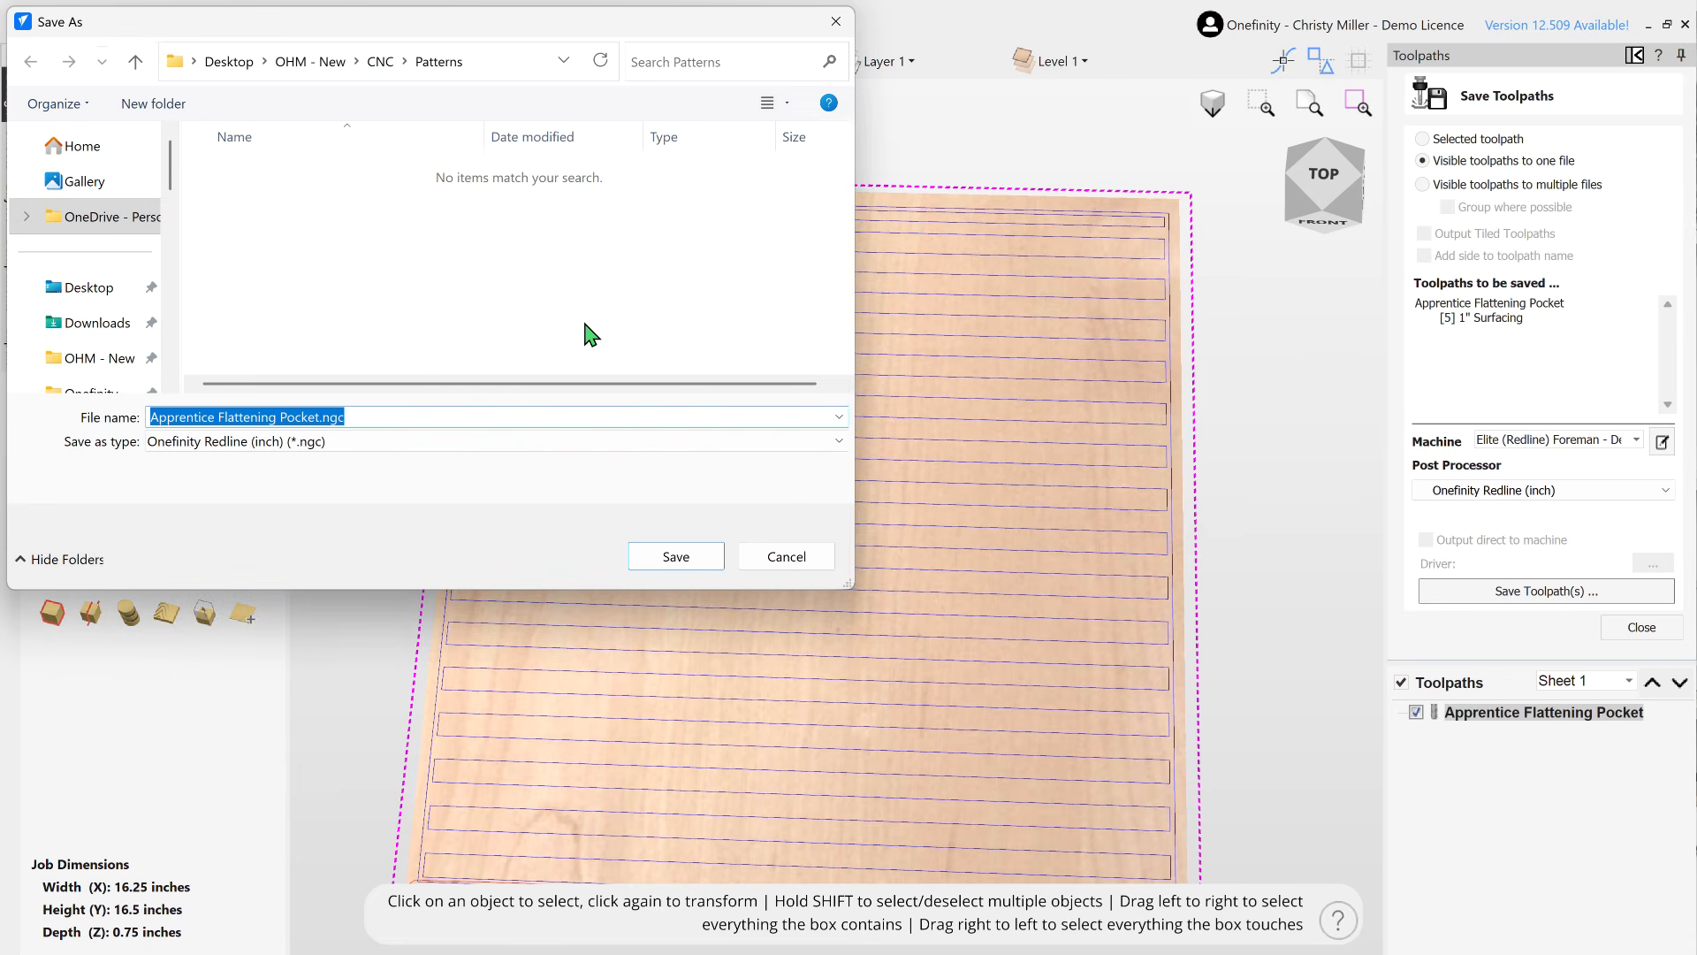
{"action": "left_click", "coordinate": [686, 559]}
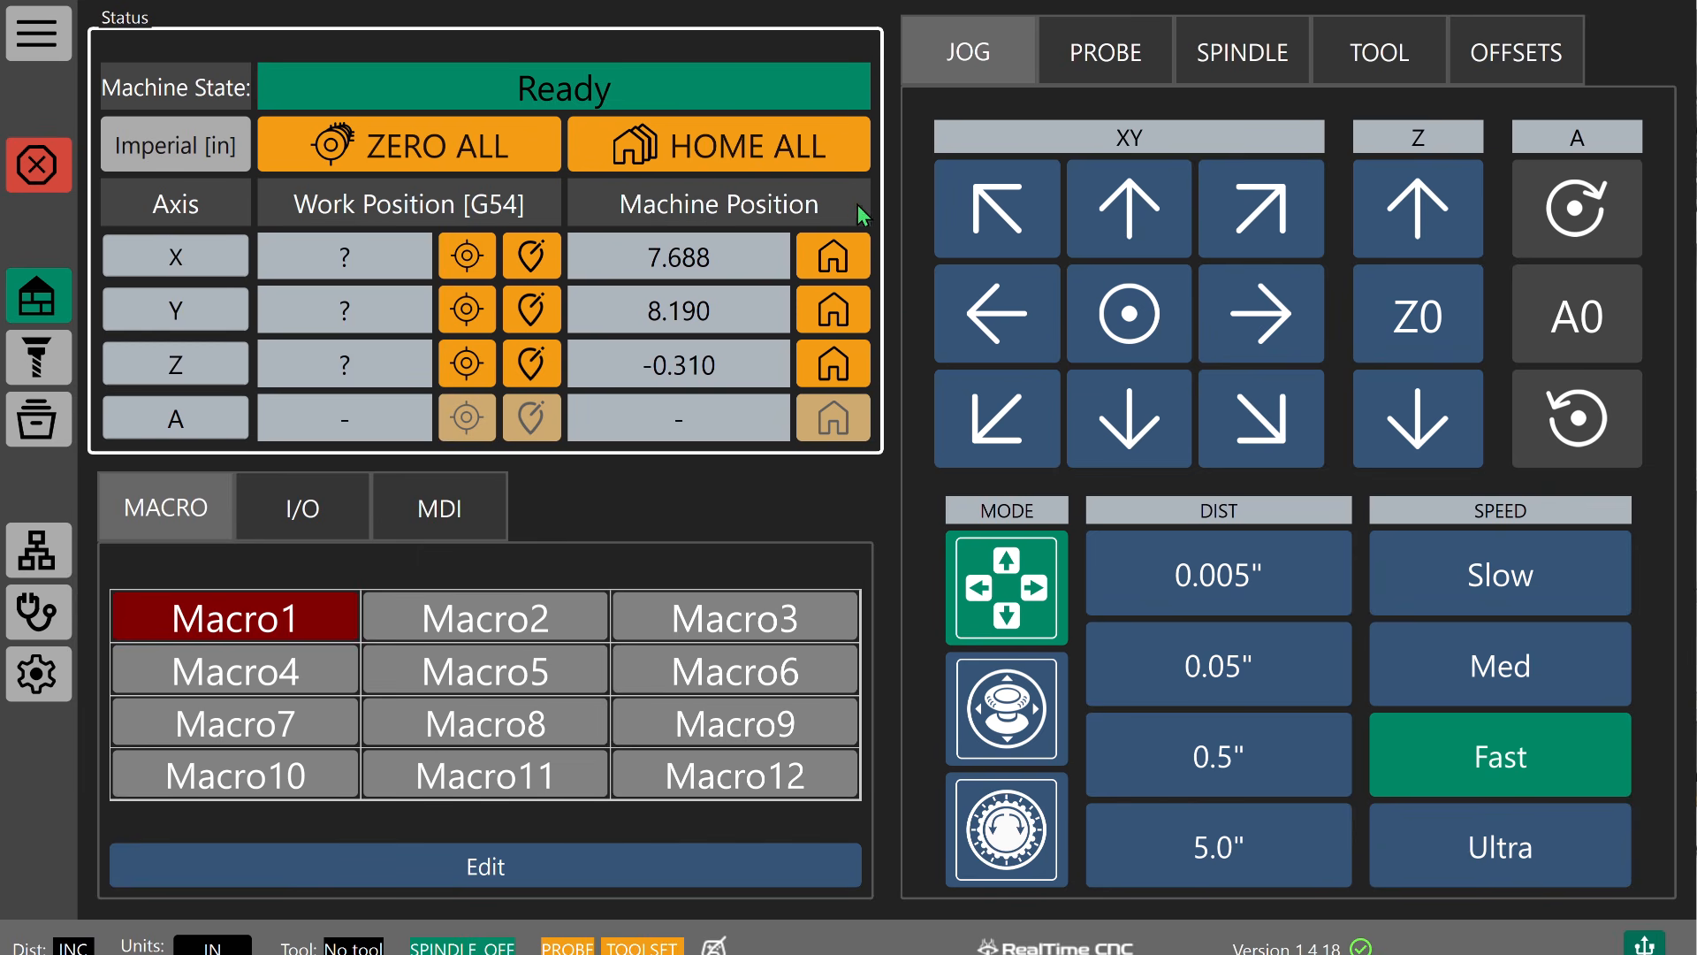
Step: Switch to RealTime CNC, home all machine axes and go to the Run screen
{"action": "left_click", "coordinate": [776, 161]}
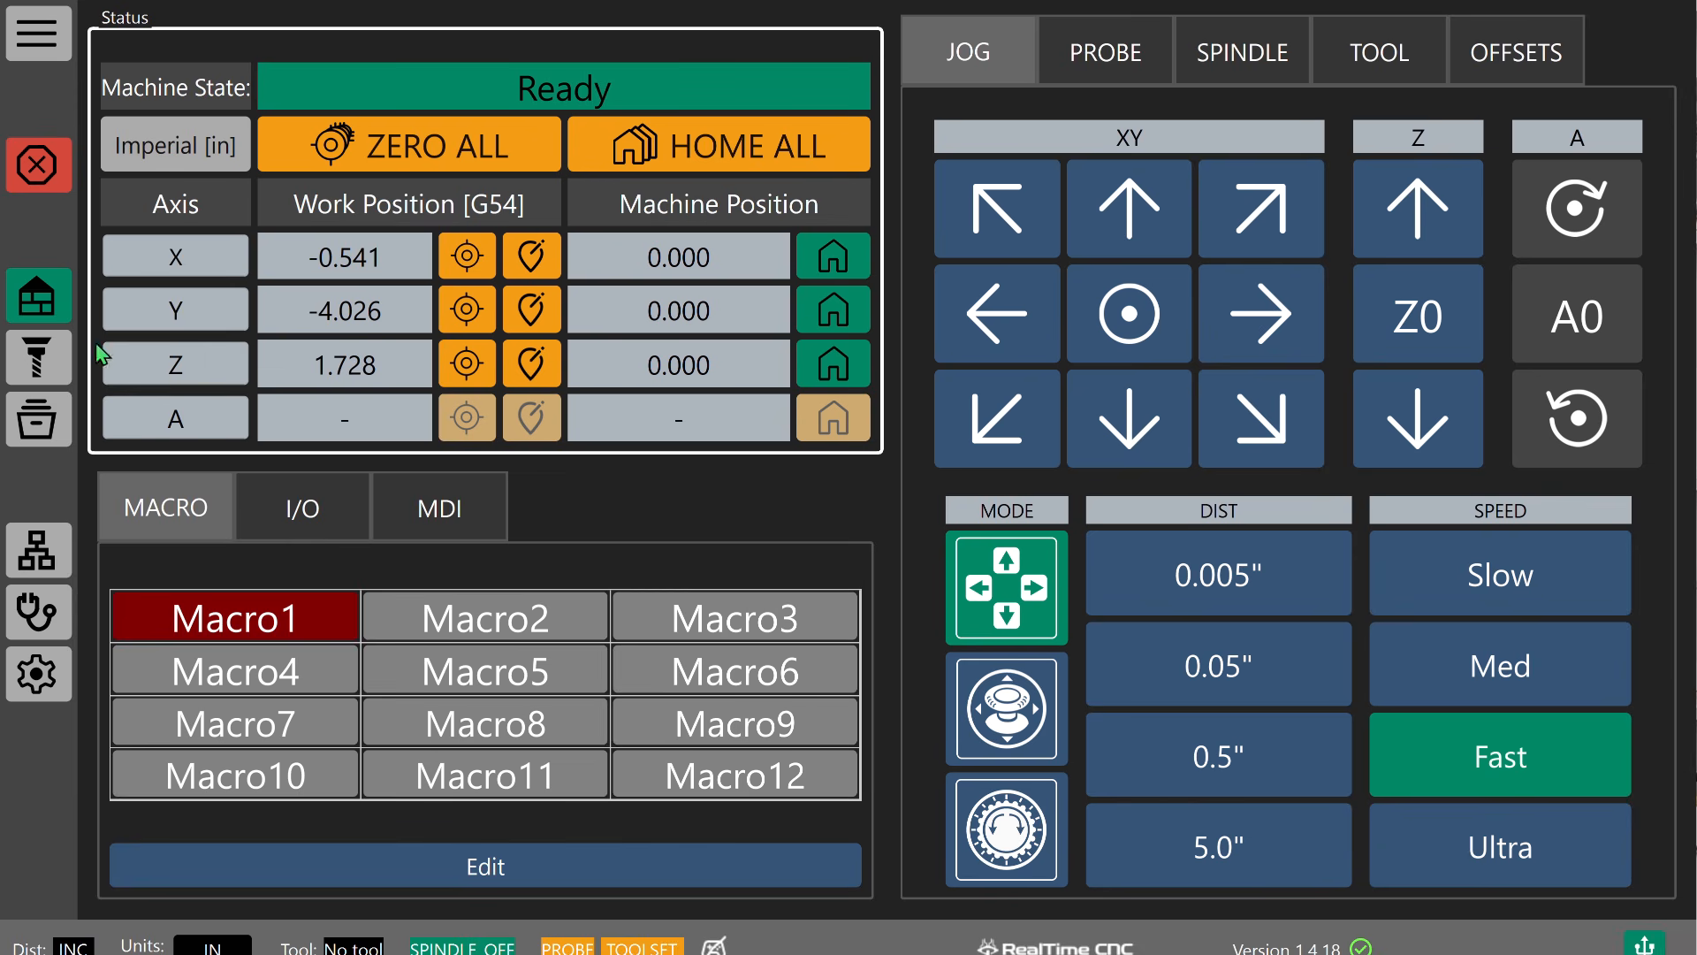
{"action": "left_click", "coordinate": [44, 55]}
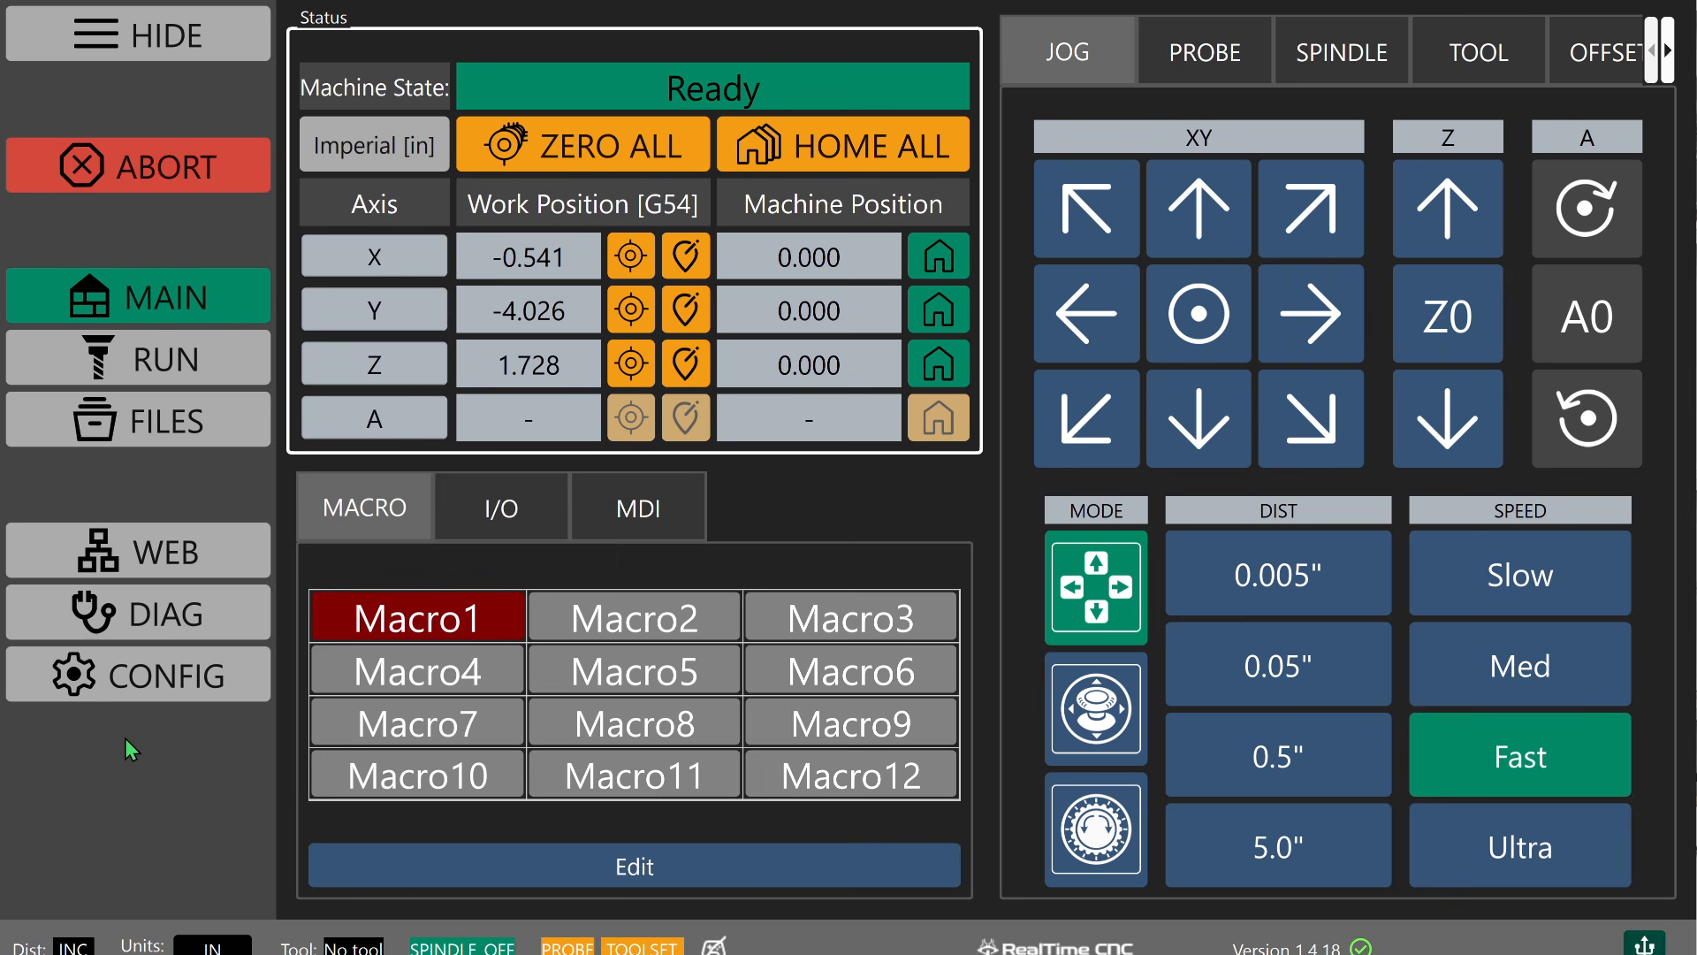
{"action": "left_click", "coordinate": [181, 375]}
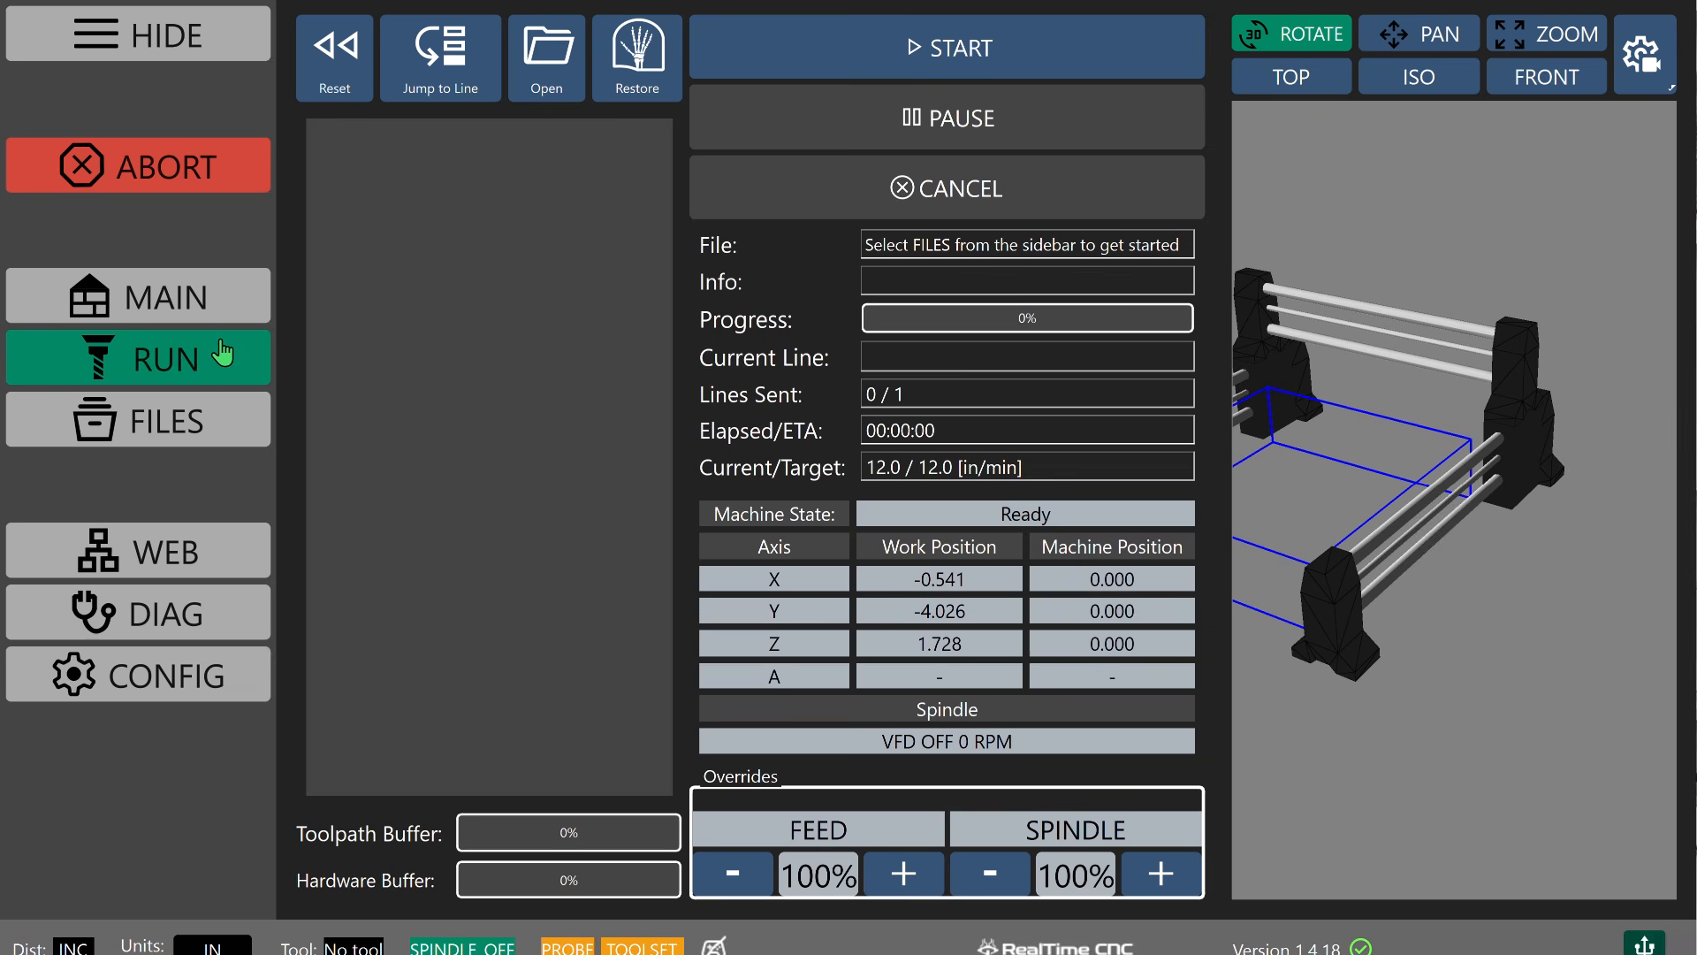
Step: Load Apprentice Flattening Pocket.ngc from the CNC folder inside OHM - New and inspect its toolpath in the 3D machine view
{"action": "left_click", "coordinate": [553, 73]}
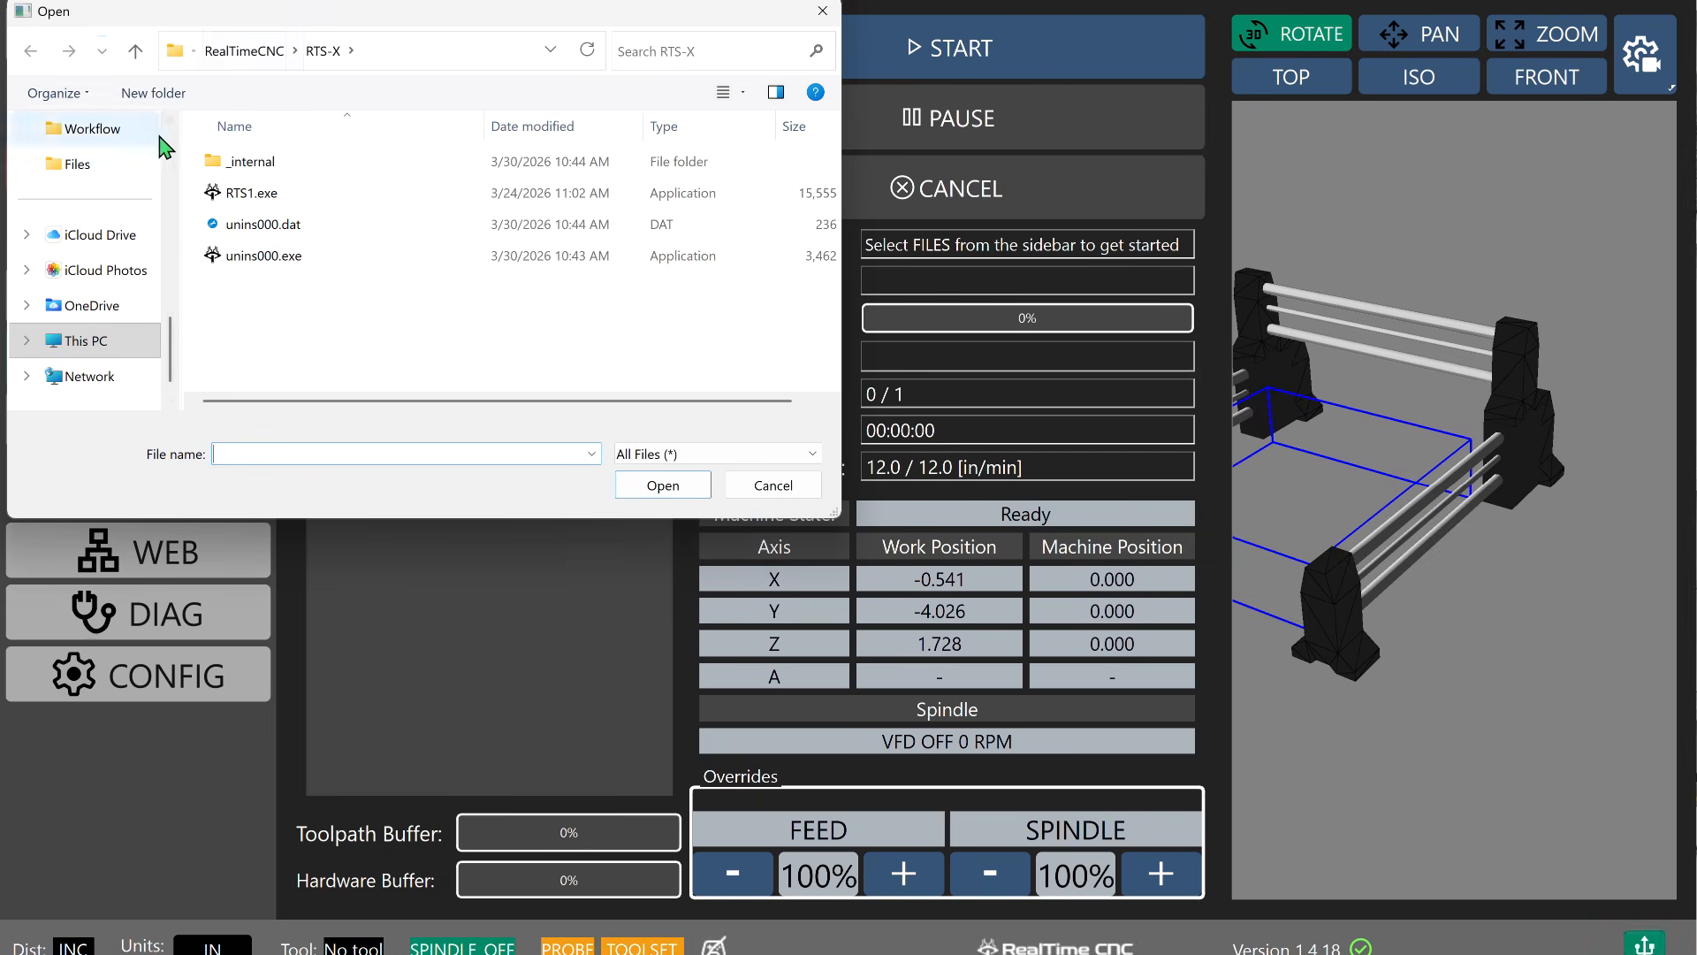
{"action": "scroll", "coordinate": [115, 316], "scroll_direction": "up", "scroll_amount": 3}
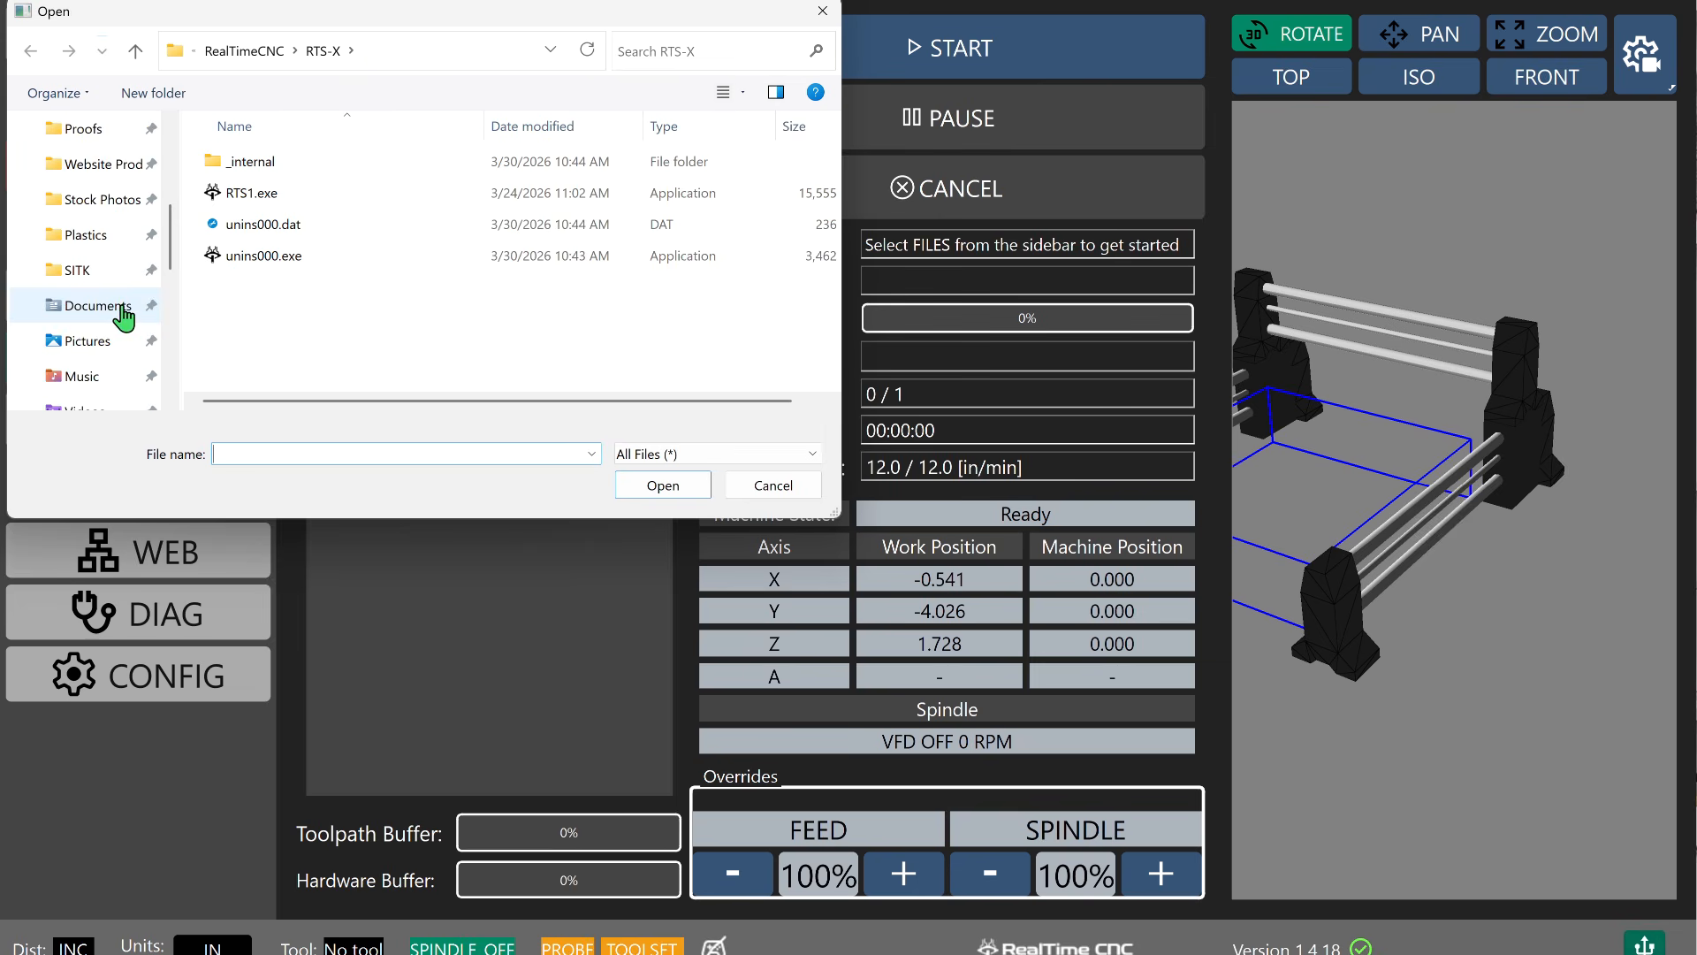
{"action": "scroll", "coordinate": [124, 317], "scroll_direction": "up", "scroll_amount": 2}
{"action": "left_click", "coordinate": [125, 306]}
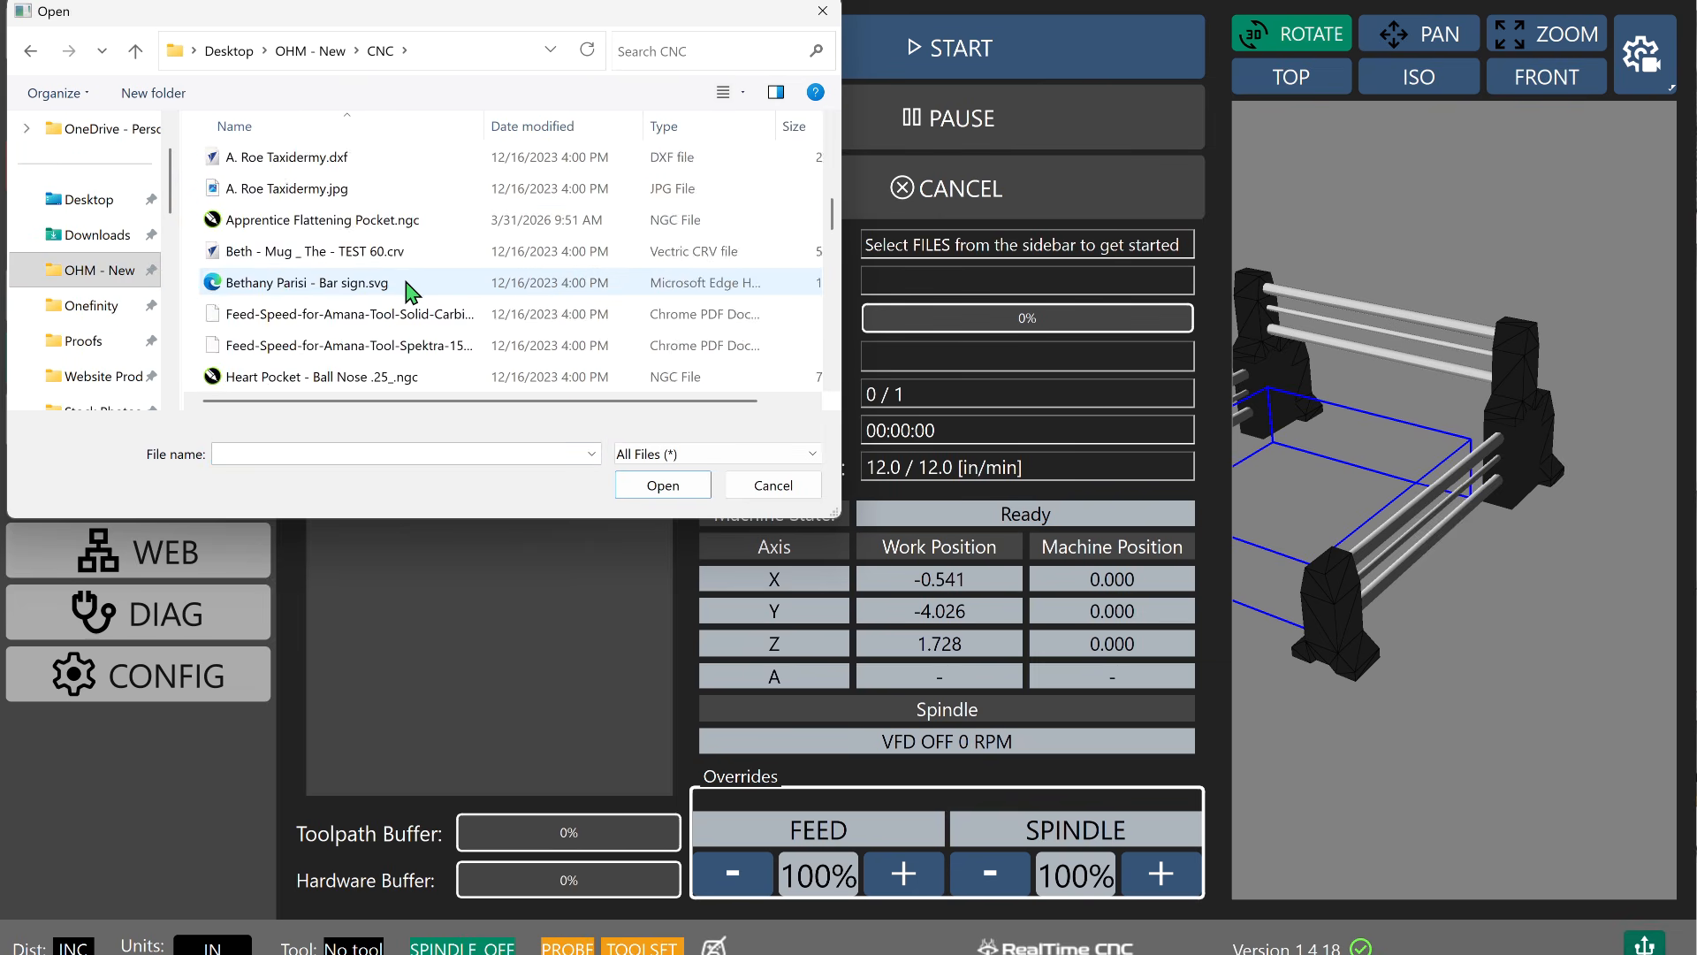
{"action": "scroll", "coordinate": [408, 279], "scroll_direction": "up", "scroll_amount": 1}
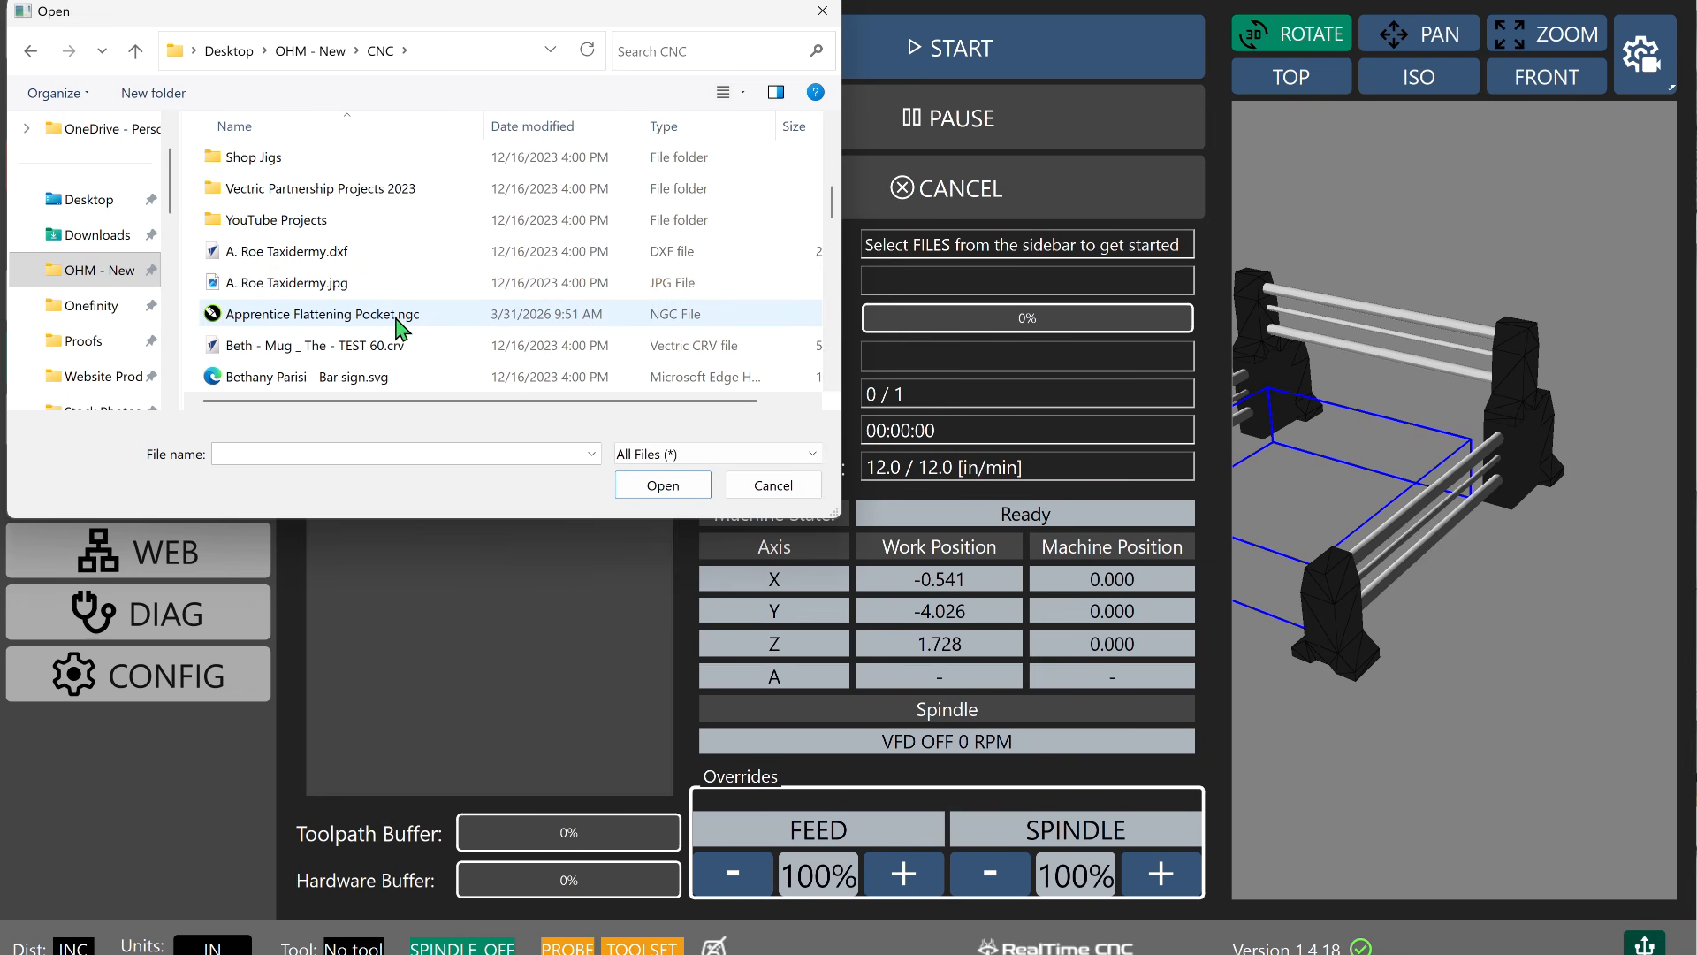
{"action": "left_click", "coordinate": [398, 320]}
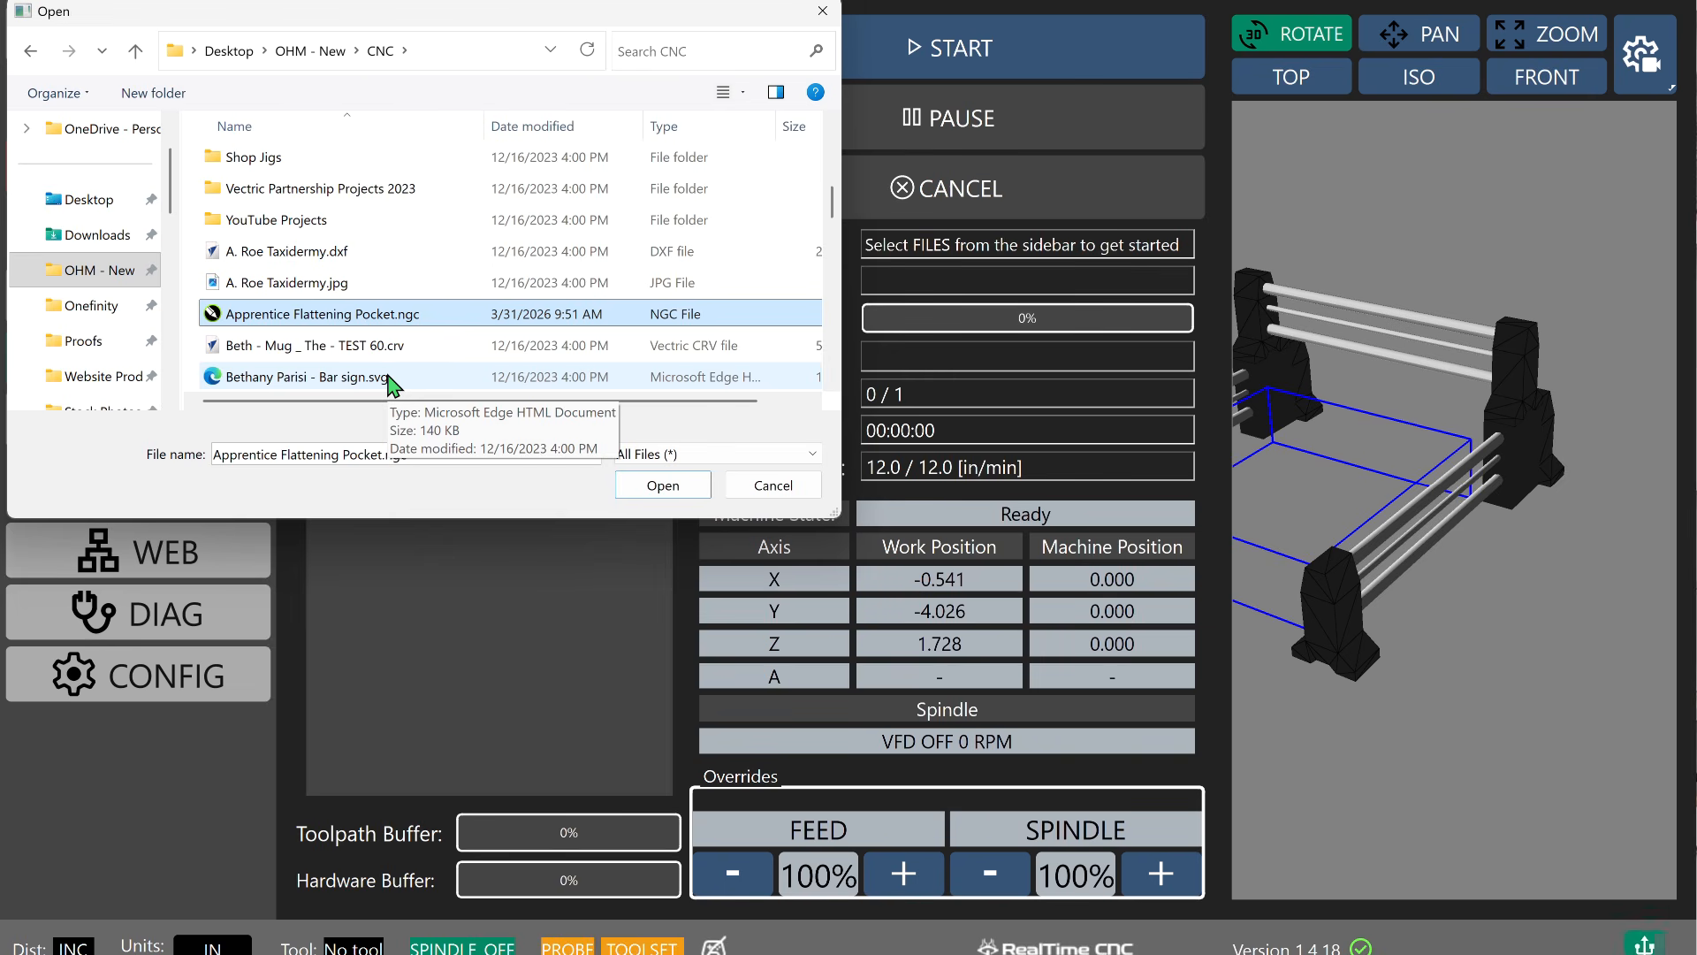
{"action": "left_click", "coordinate": [658, 485]}
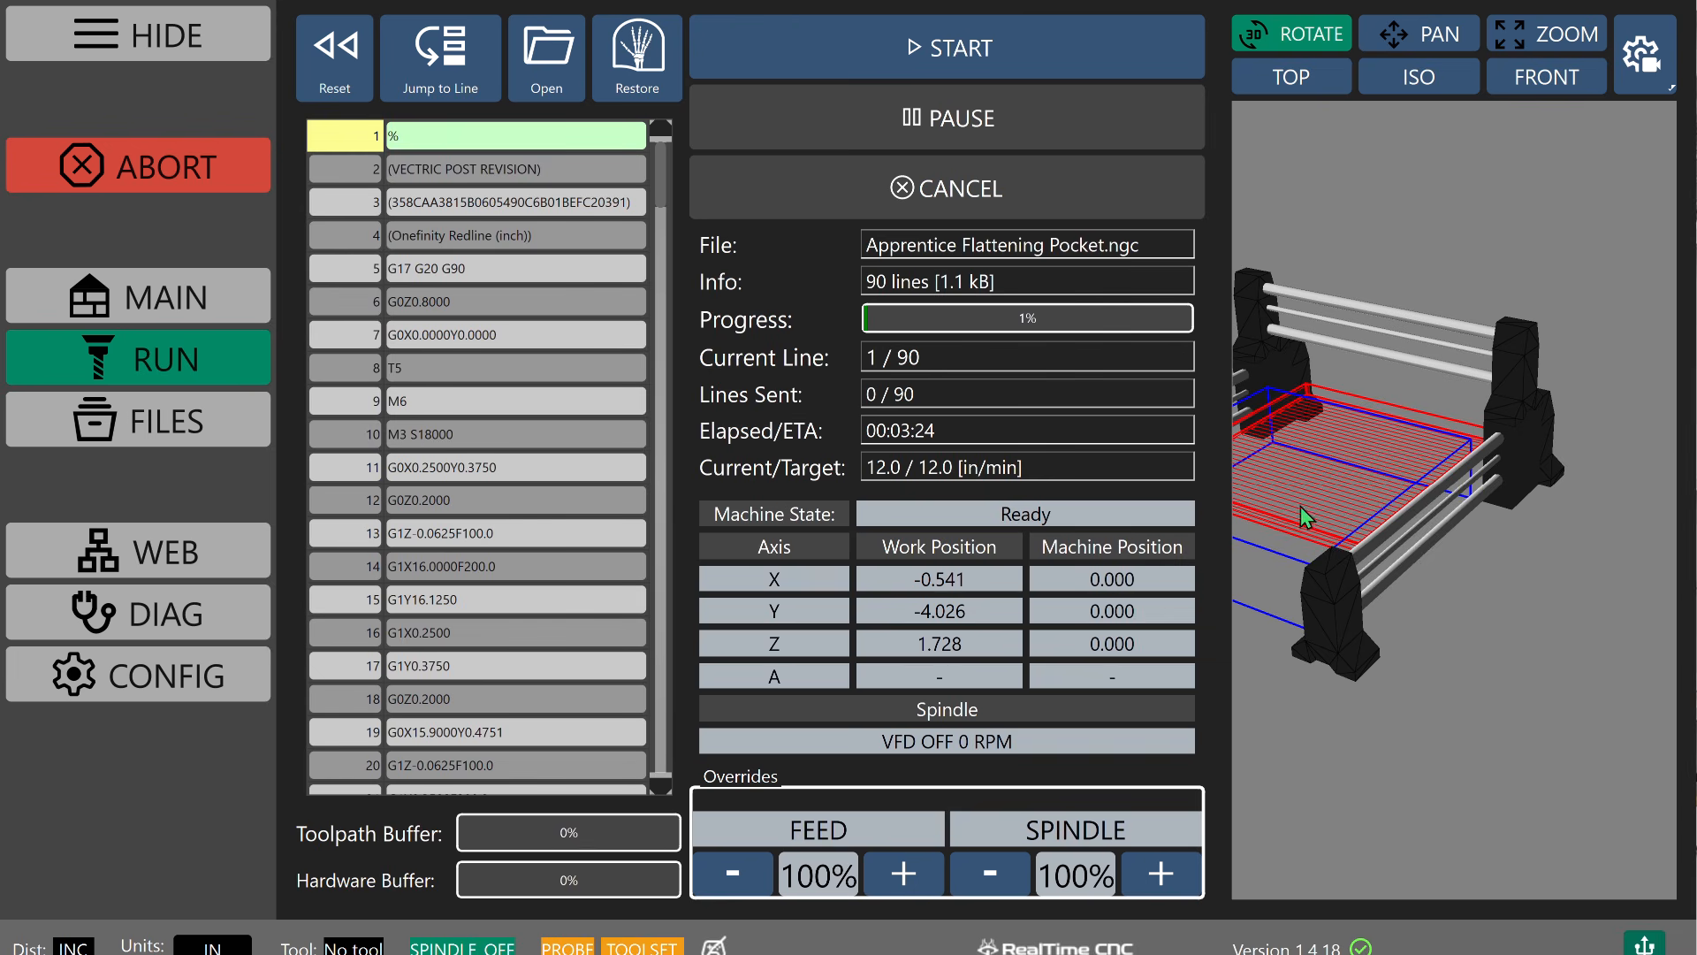
{"action": "left_click_drag", "start_coordinate": [1299, 533], "coordinate": [1324, 627]}
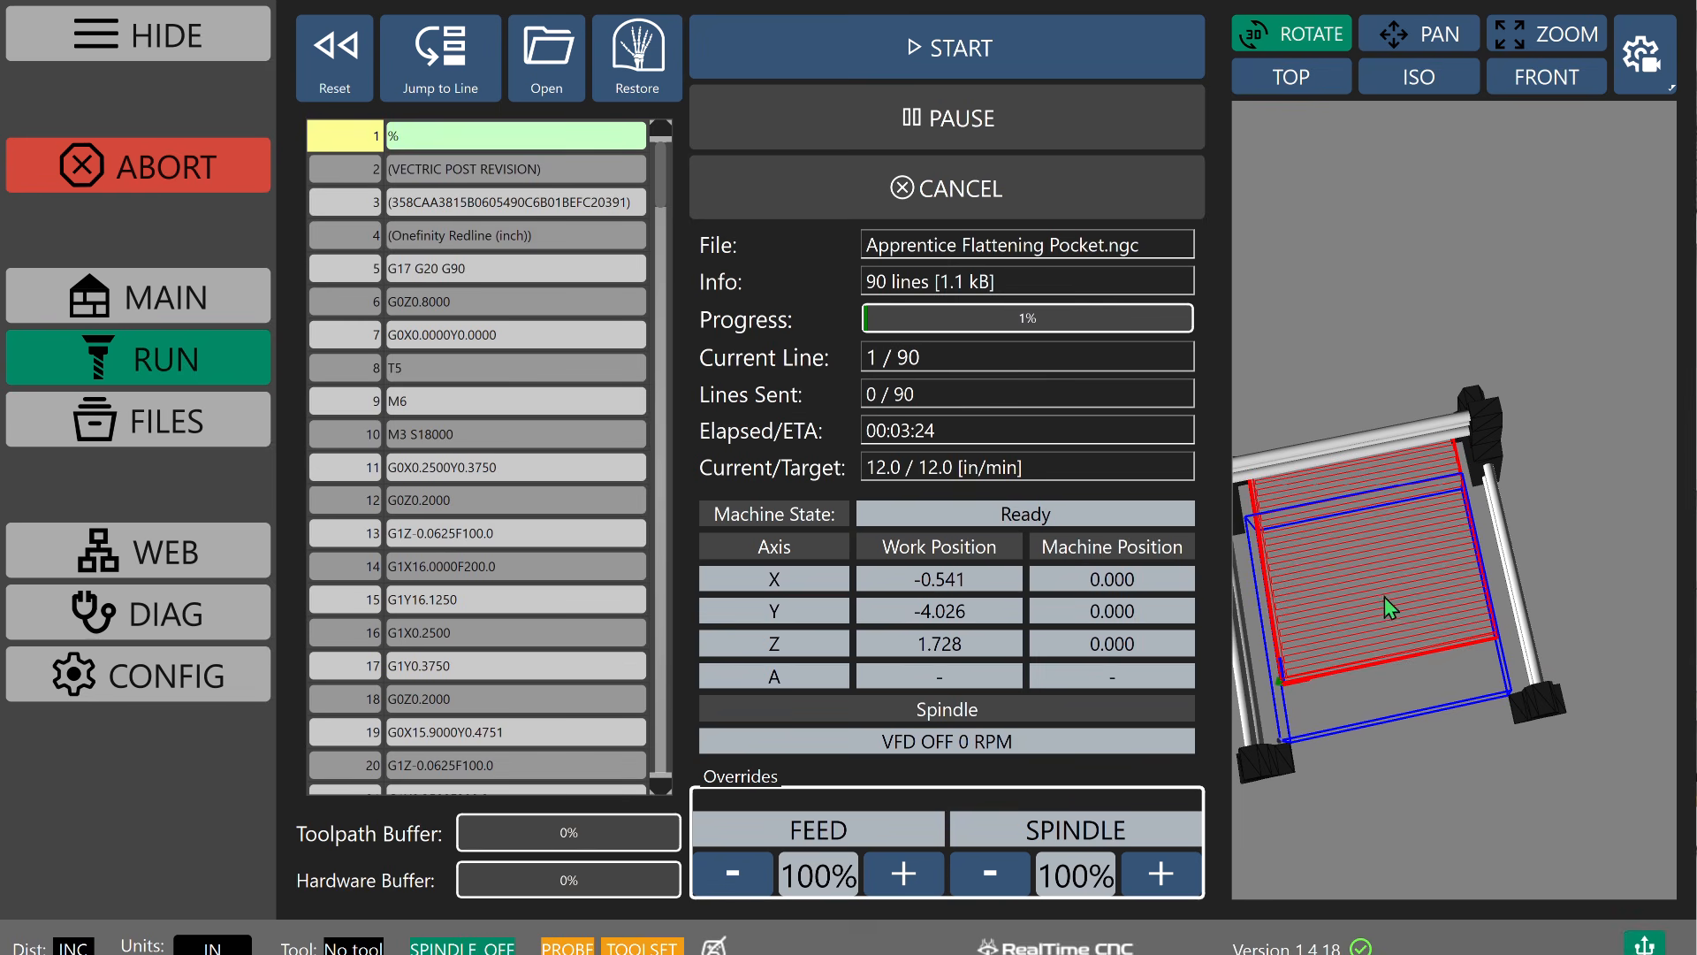
{"action": "left_click_drag", "start_coordinate": [1315, 696], "coordinate": [1329, 596]}
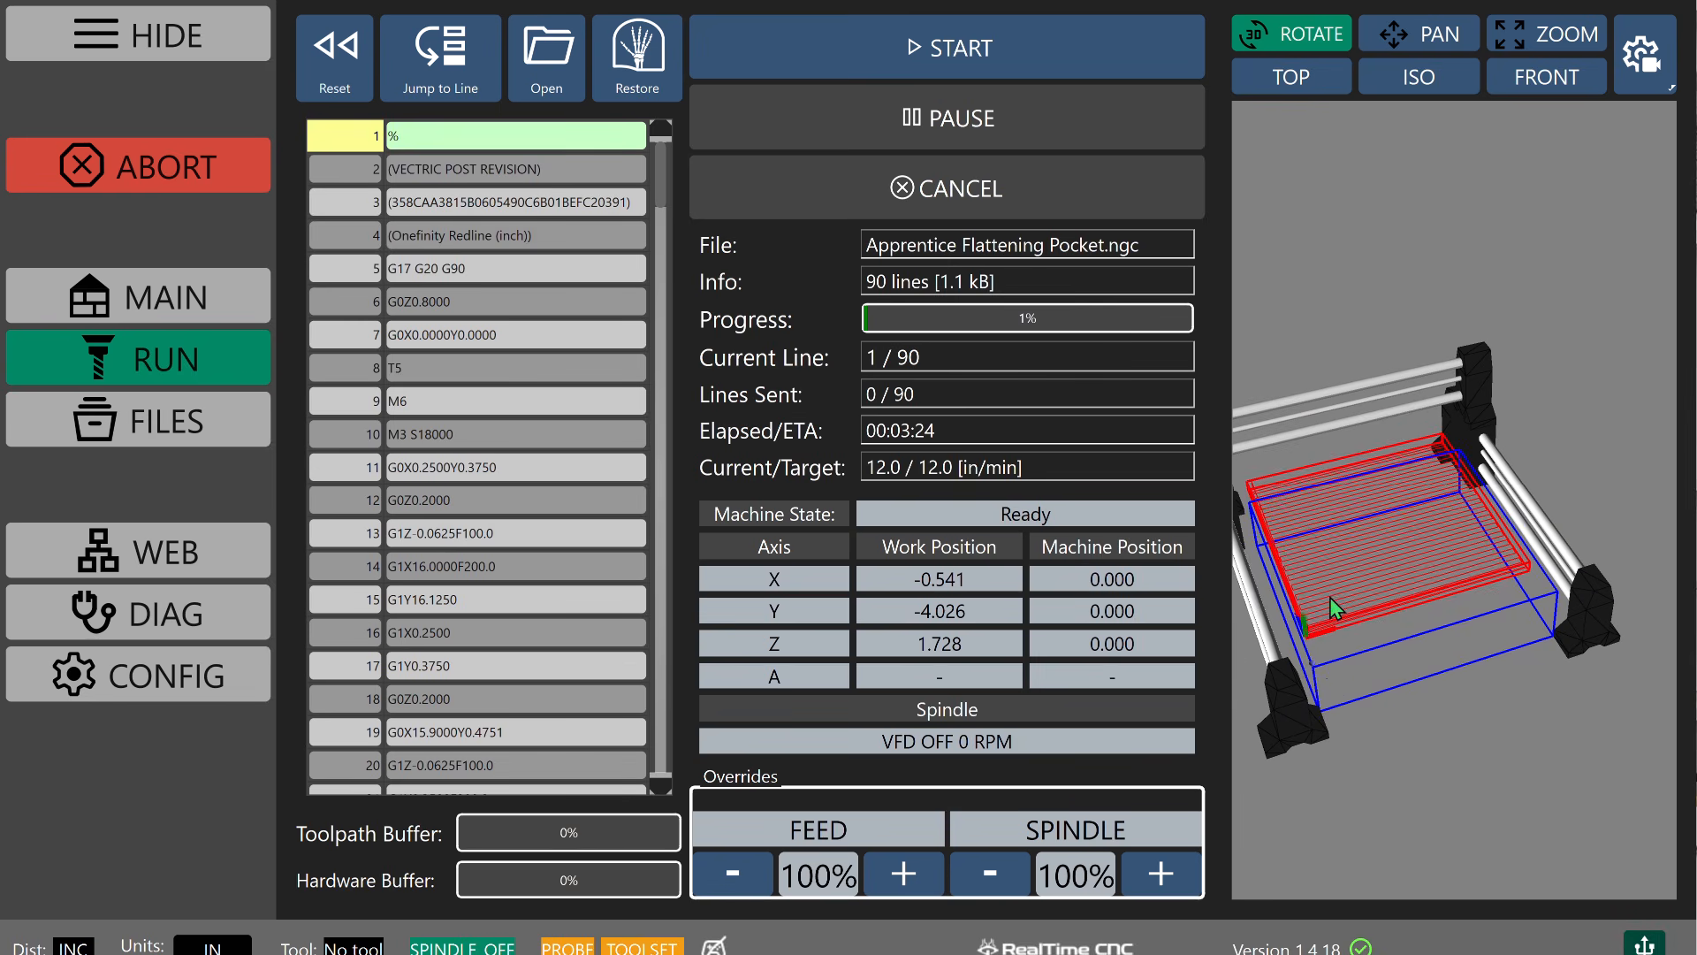